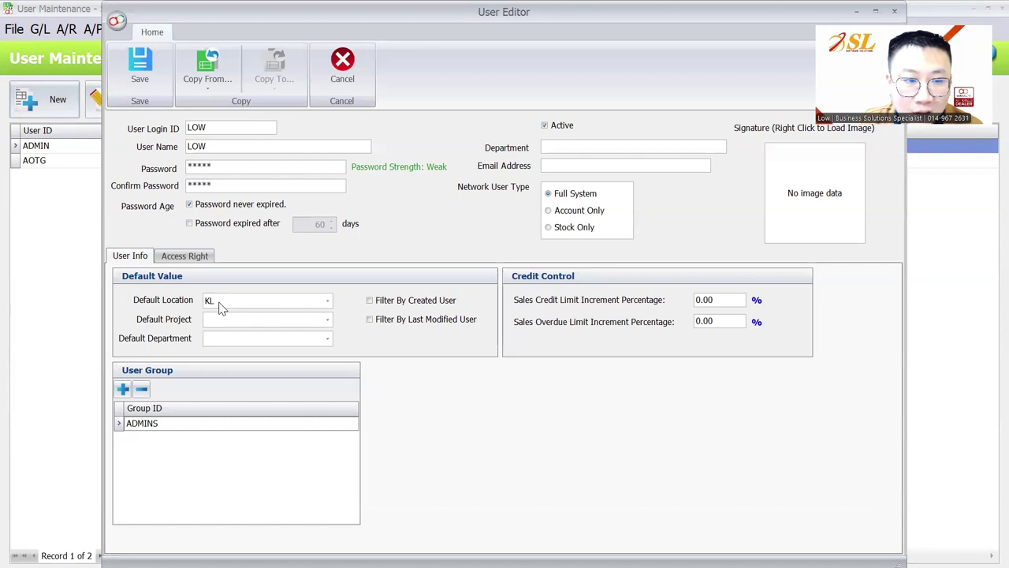
Step: Save the new user, then review the default stock location in Options without changing anything
key(ctrl+s)
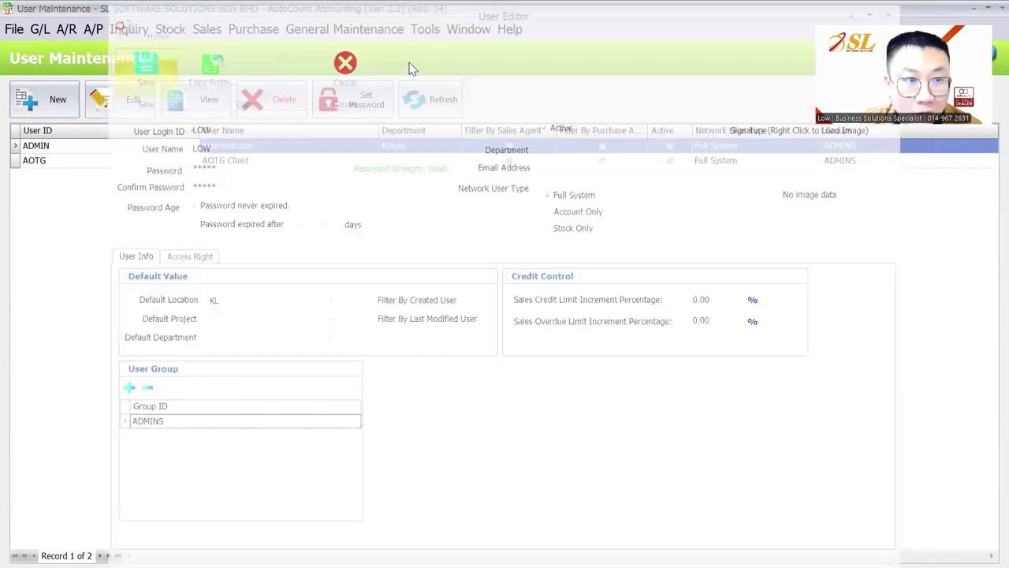
click(425, 29)
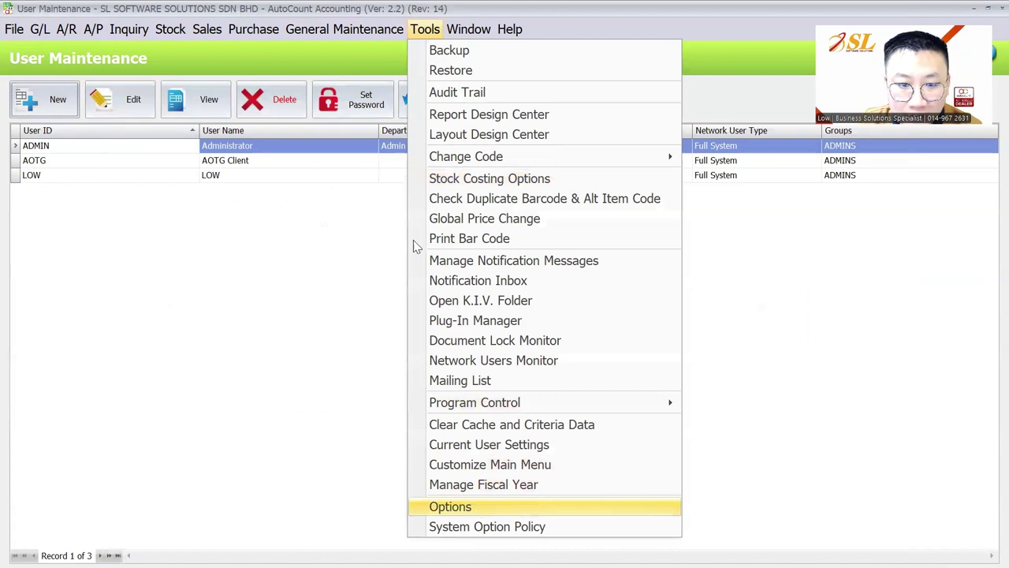
key(Return)
click(293, 163)
click(297, 180)
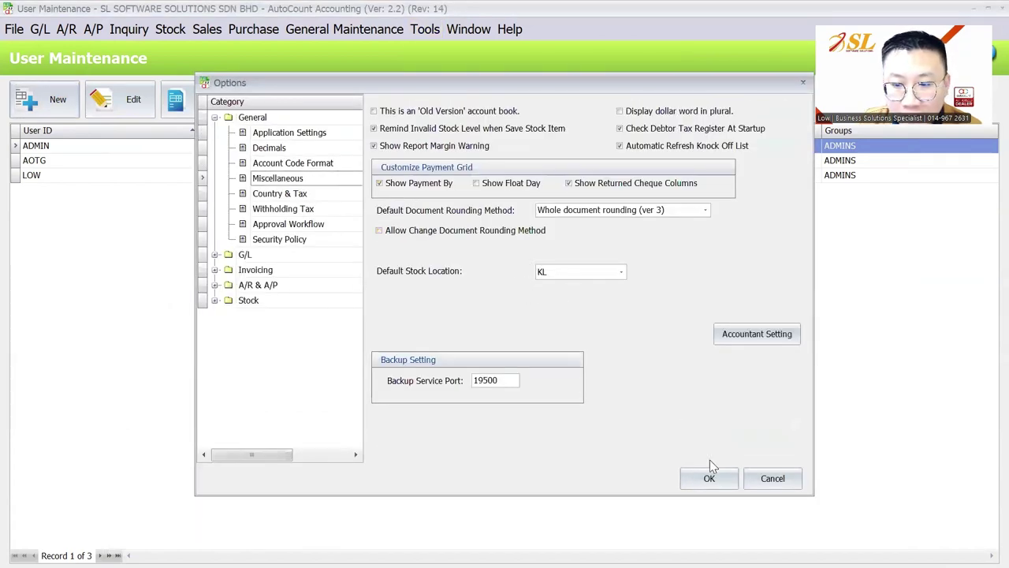
click(771, 478)
Step: Change the new user's default location from KL to PENANG and save it
click(92, 176)
click(117, 104)
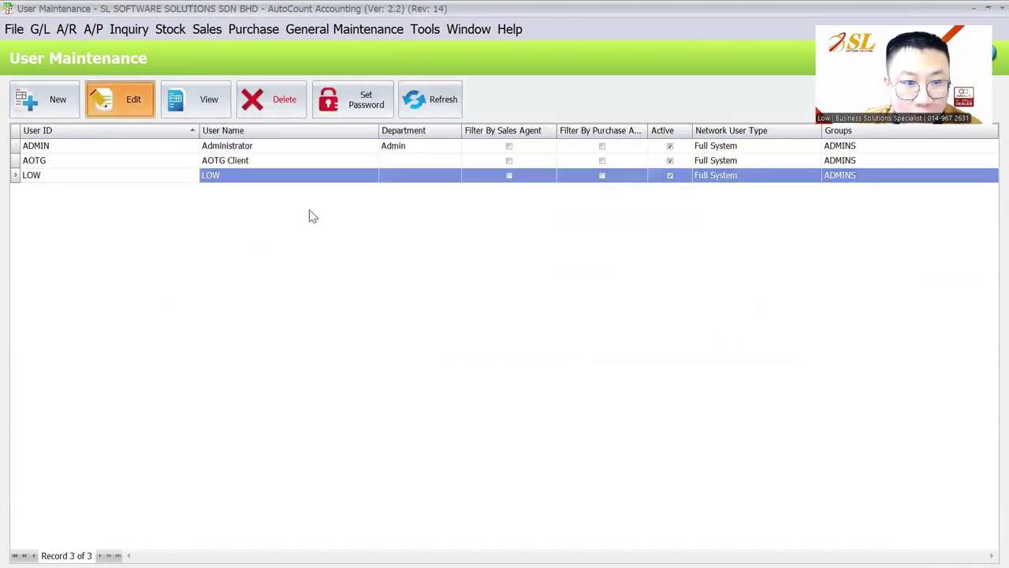
click(261, 300)
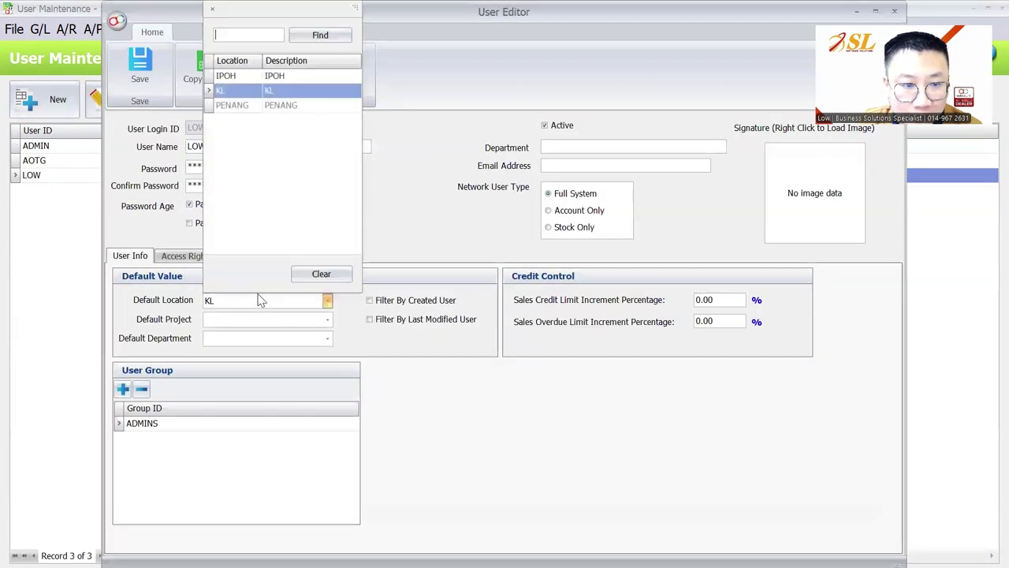
click(256, 107)
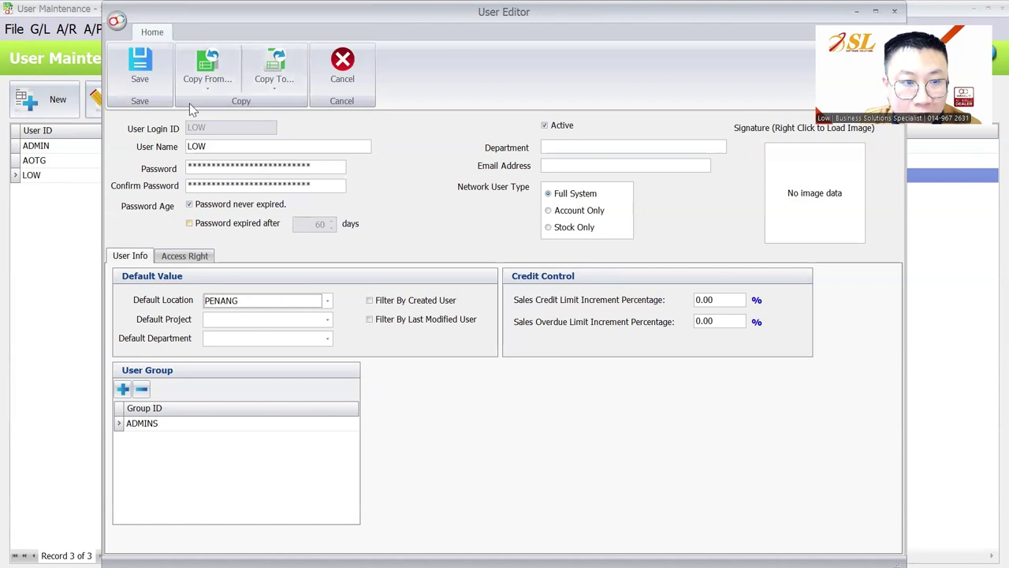
click(139, 65)
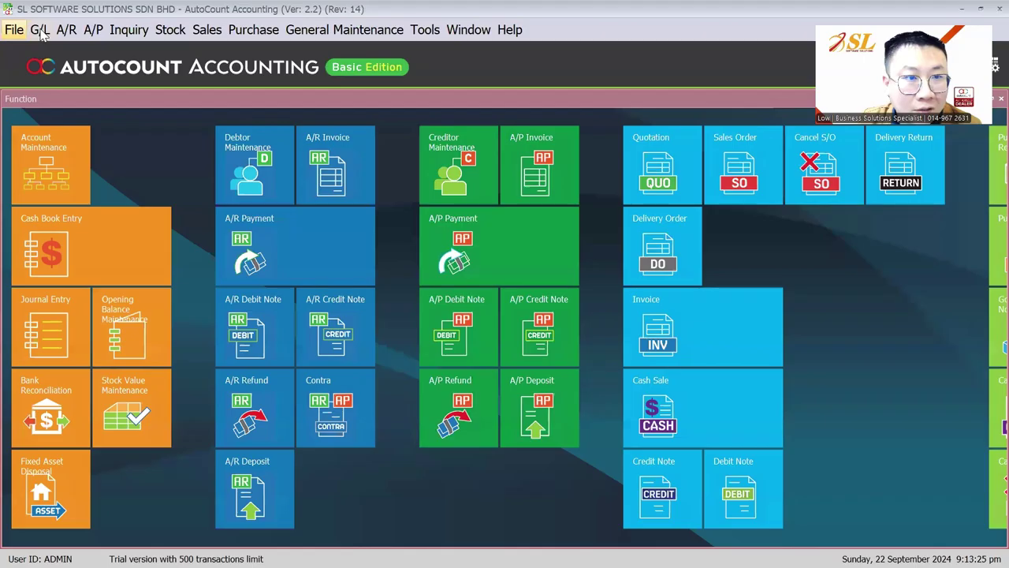
Step: Log back into the account book as the new user
click(14, 29)
click(47, 71)
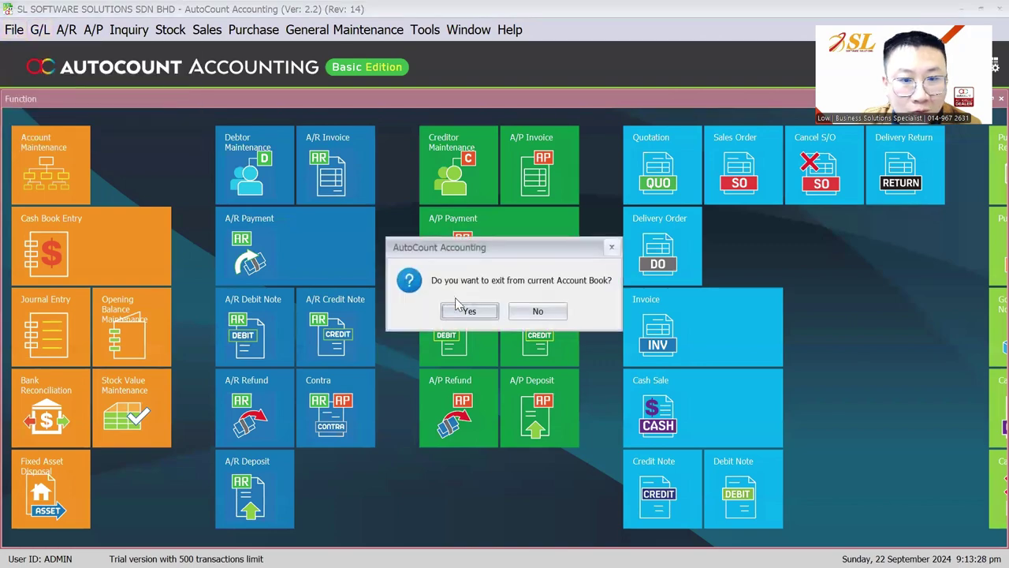
click(466, 311)
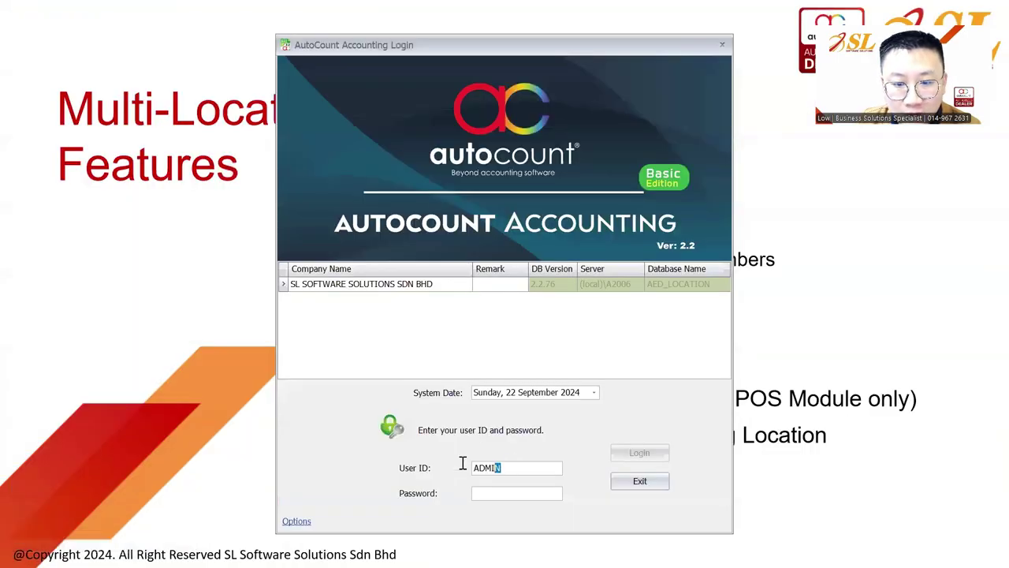
double_click(478, 467)
text(LO)
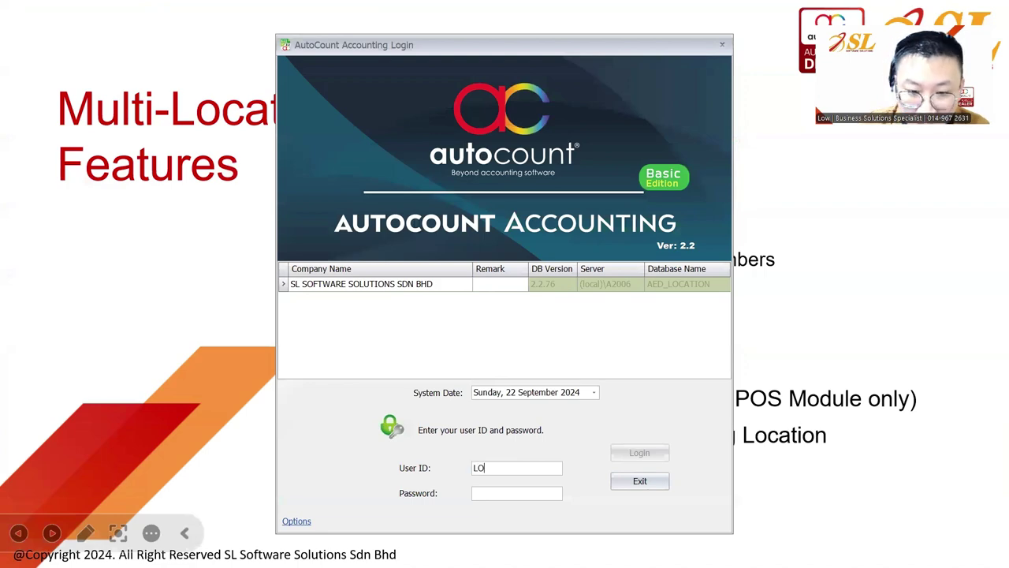
text(W)
key(Tab)
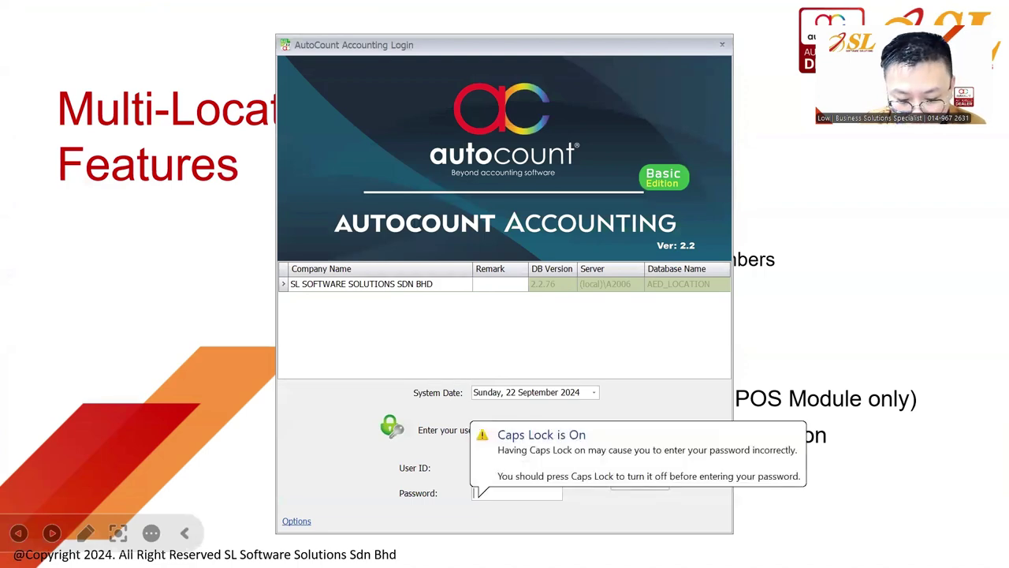
text(ADMIN)
key(Return)
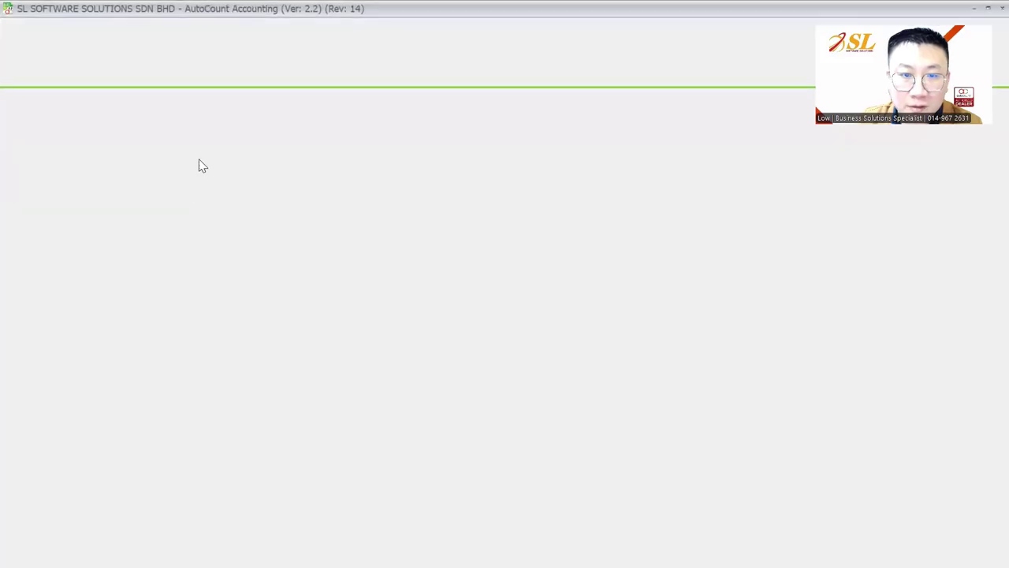
Step: Start a new invoice with an ITEM A line to check it defaults to PENANG, then discard it
click(207, 29)
click(233, 147)
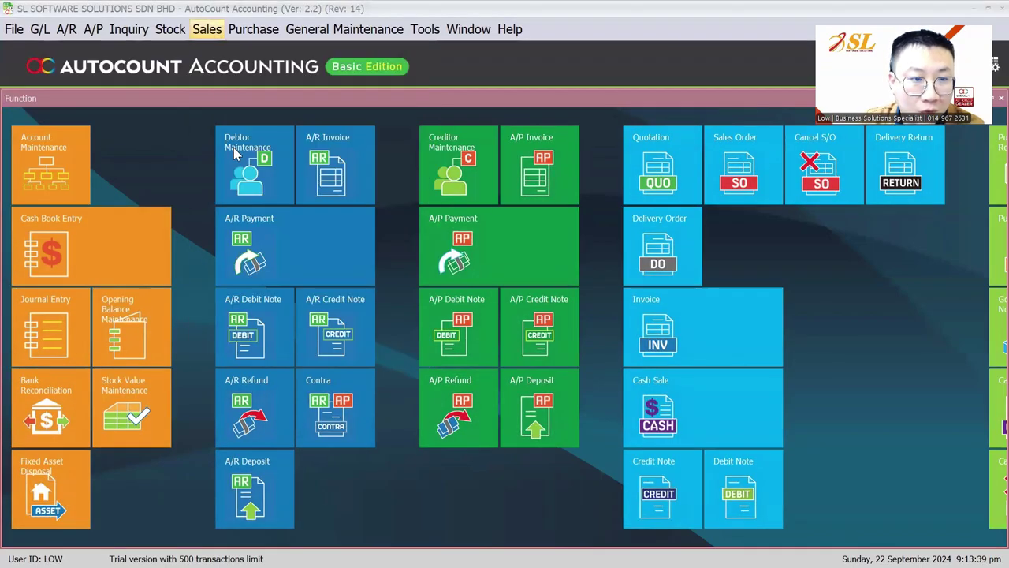
click(71, 143)
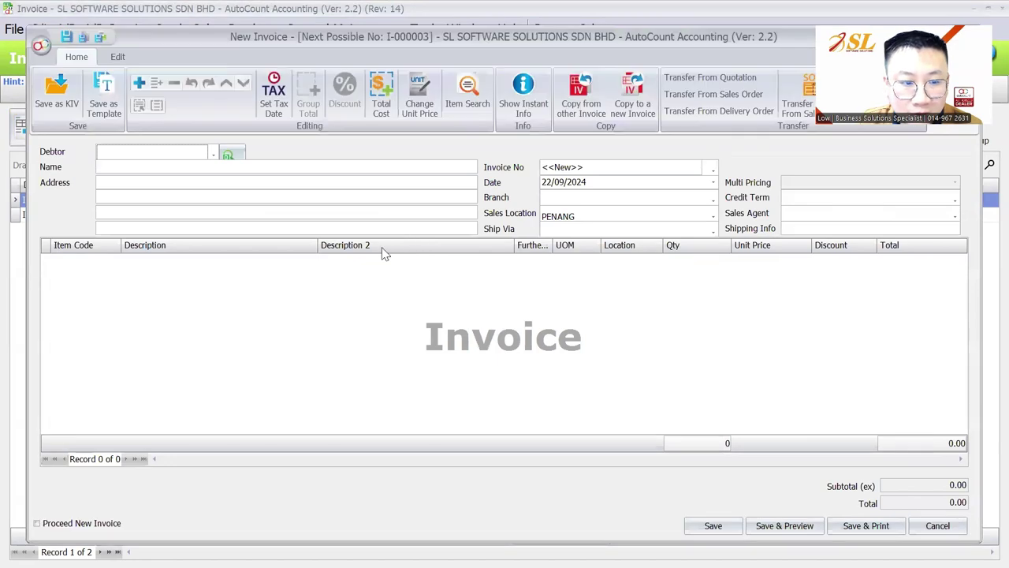
right_click(484, 280)
click(516, 290)
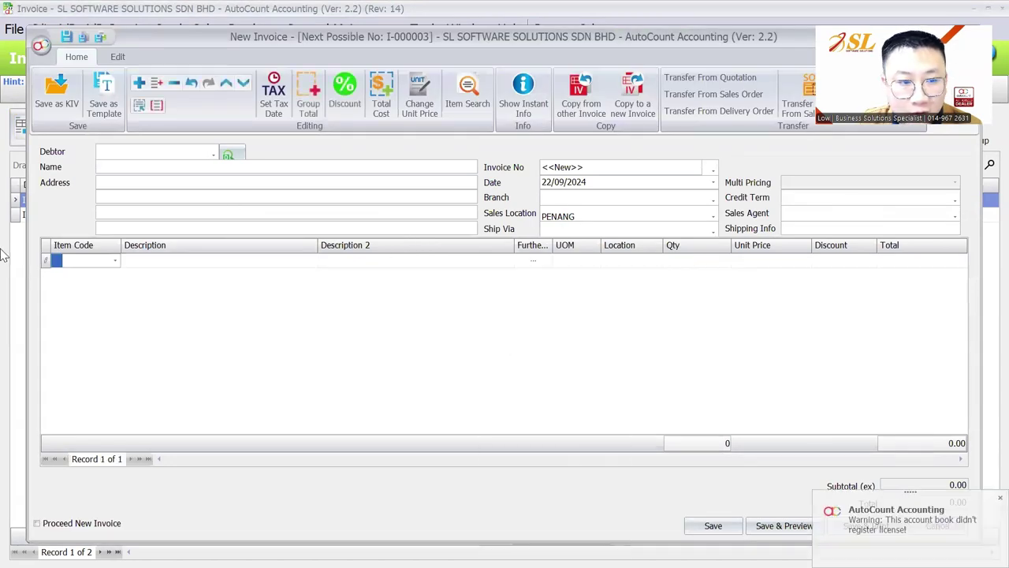
click(115, 260)
key(Return)
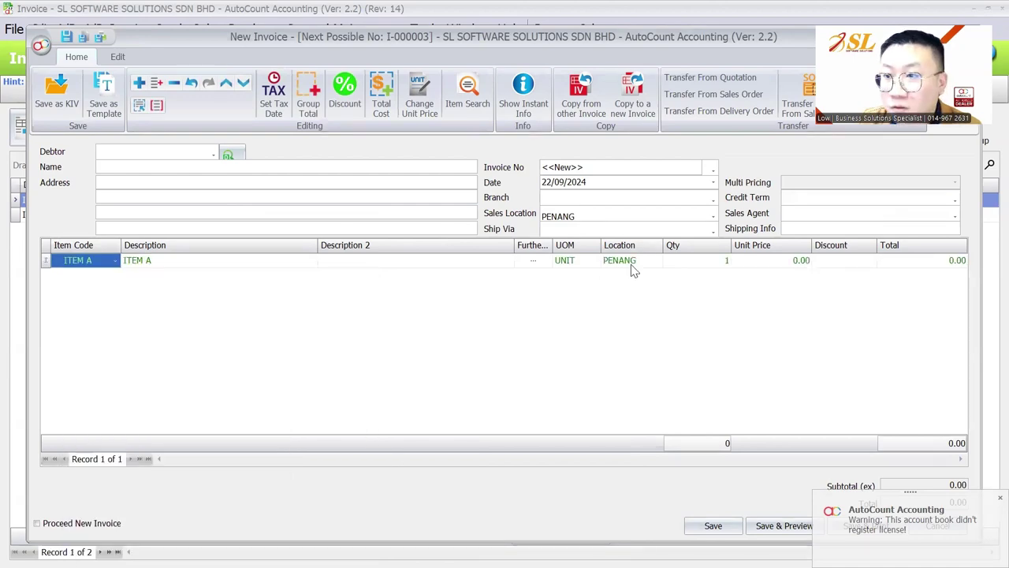
key(Escape)
click(505, 311)
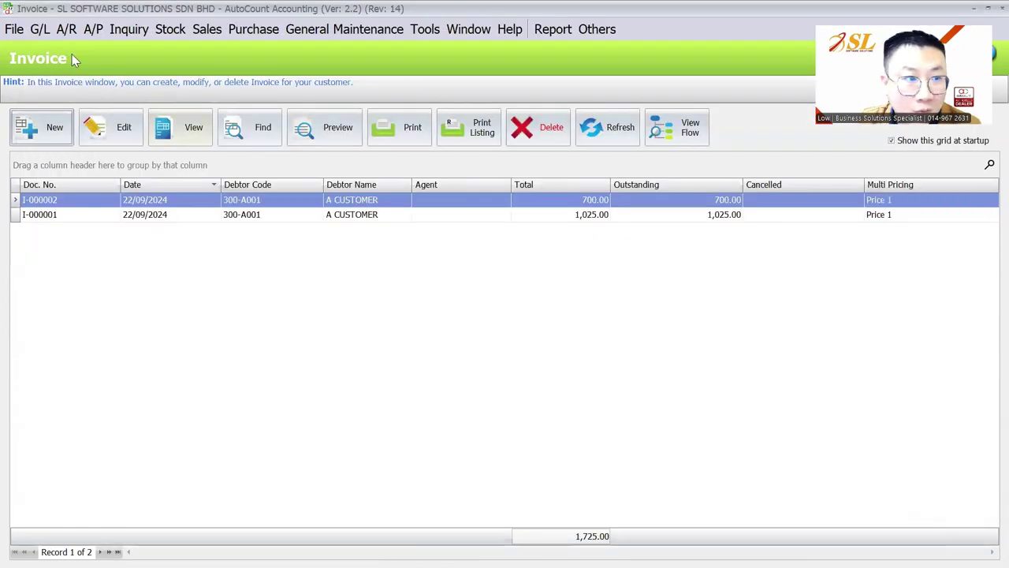
Step: Log back into the account book as the ADMIN user
click(14, 29)
click(47, 50)
click(465, 311)
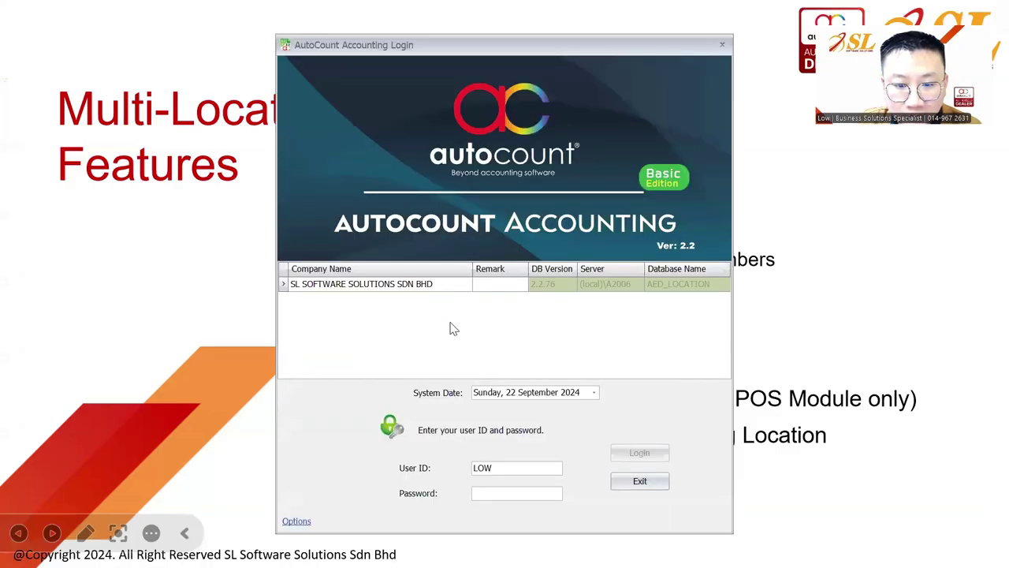
double_click(516, 468)
text(ADMIN)
key(Tab)
text(*****)
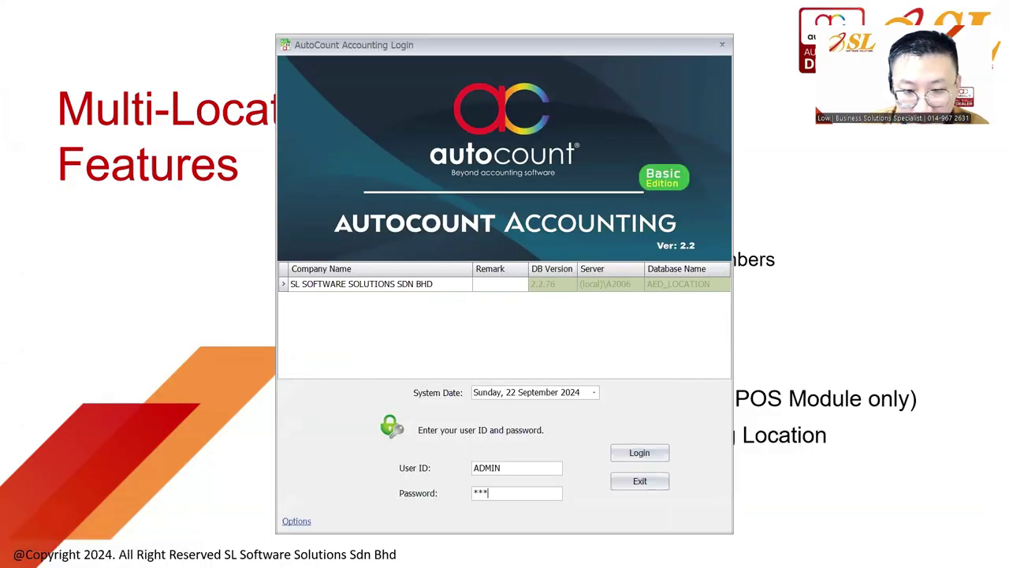
key(Return)
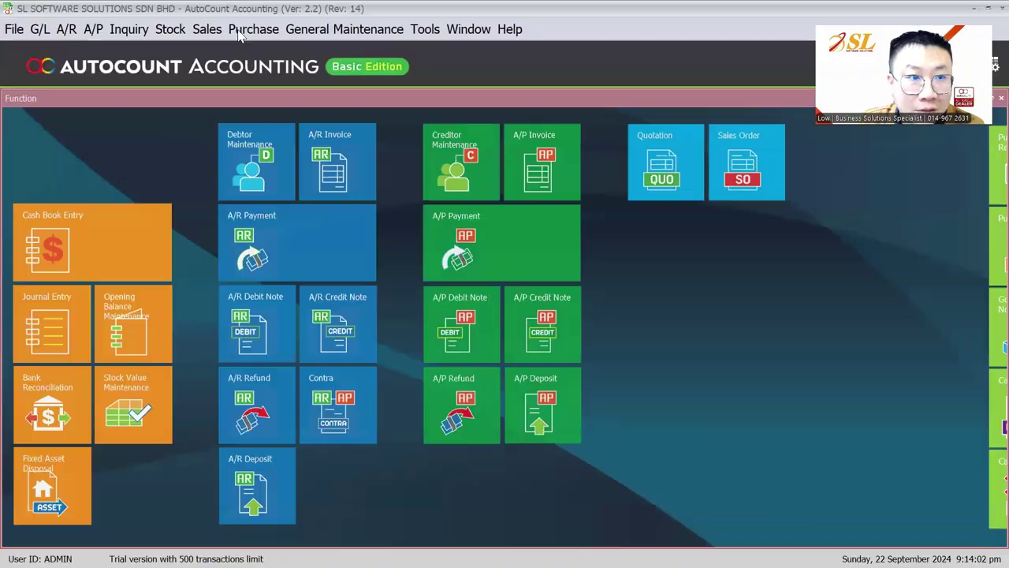
Step: Open the invoice list and start a new invoice to confirm it defaults to KL, then close it
click(211, 32)
click(215, 32)
click(170, 29)
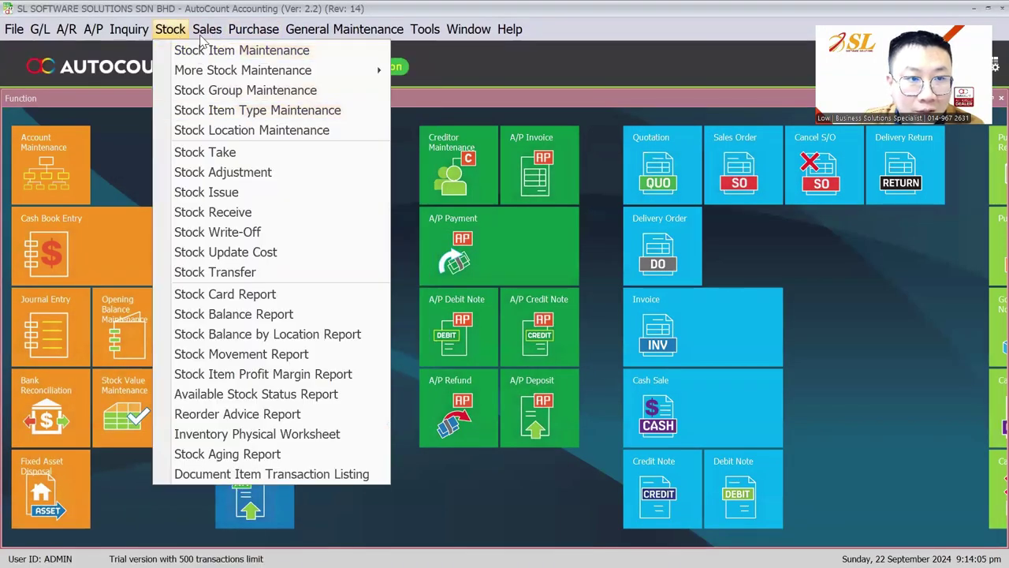
click(206, 109)
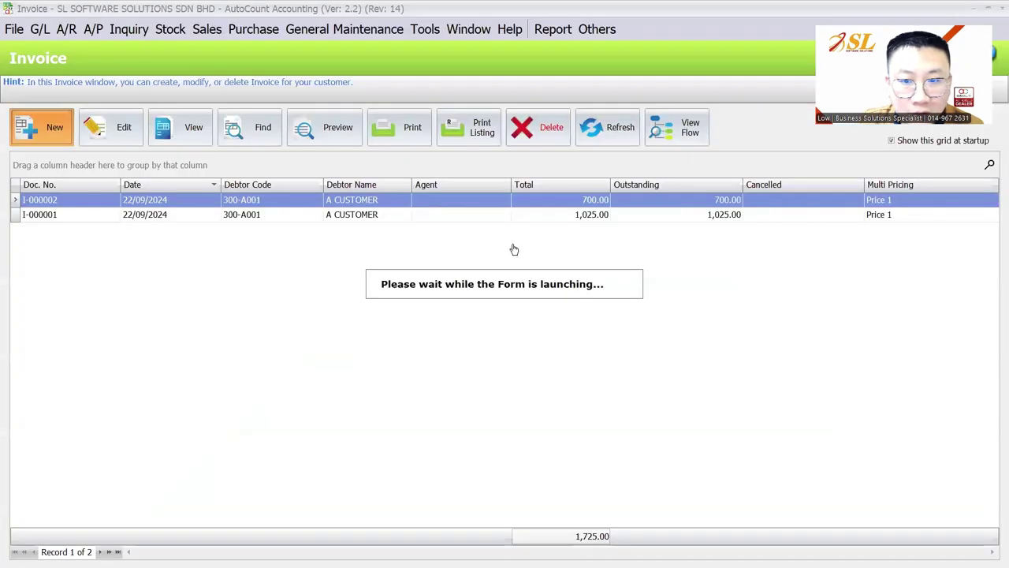
key(ctrl+n)
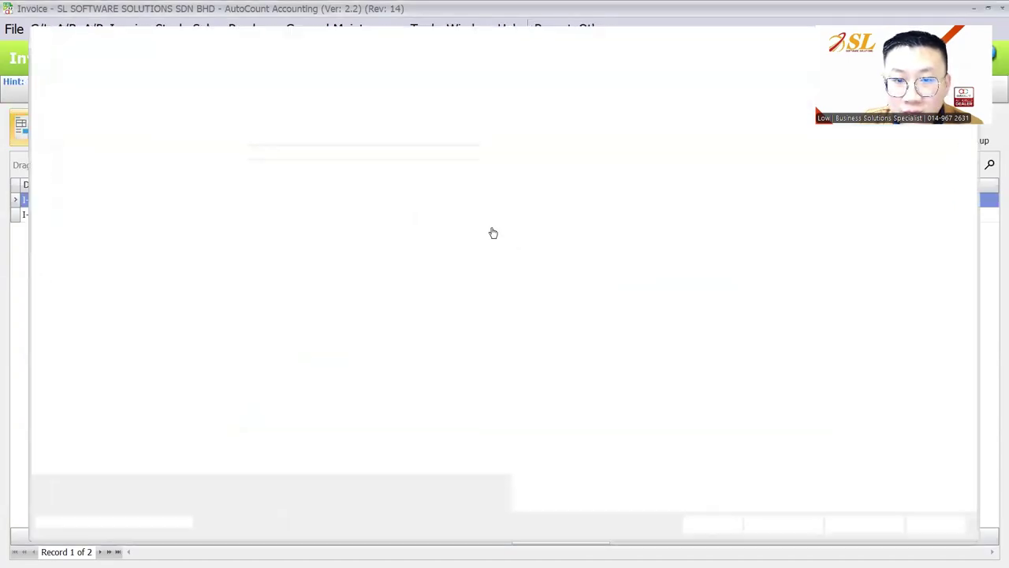
key(Escape)
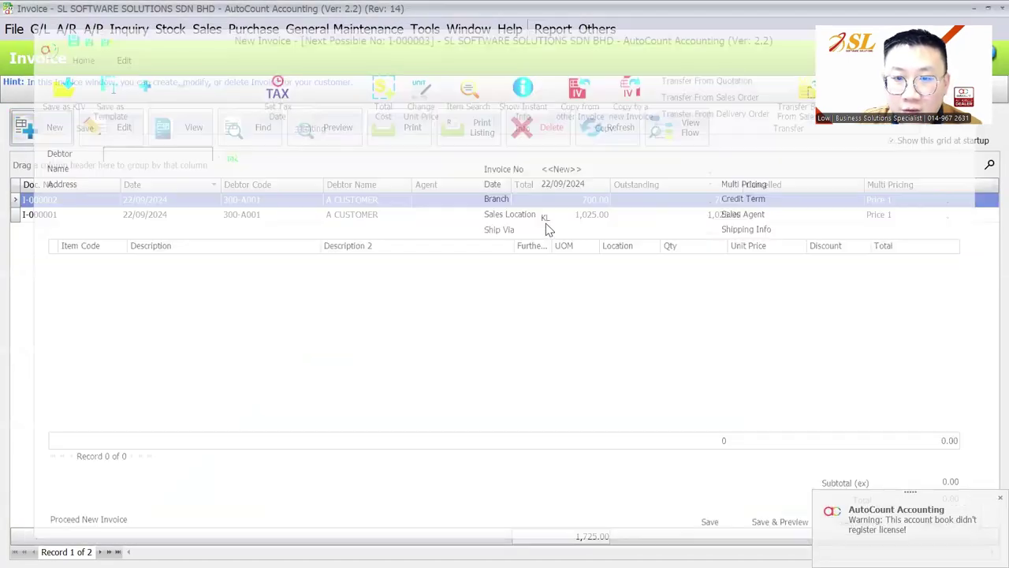
click(365, 32)
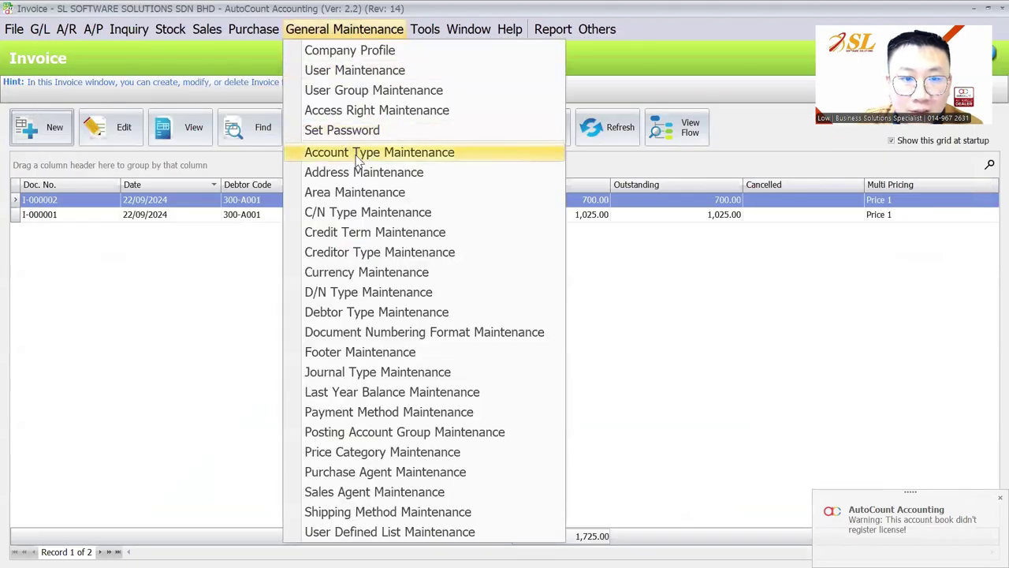
Step: Add a KL Invoice numbering format KL/IV-<000000> under Sales > Invoice
click(361, 332)
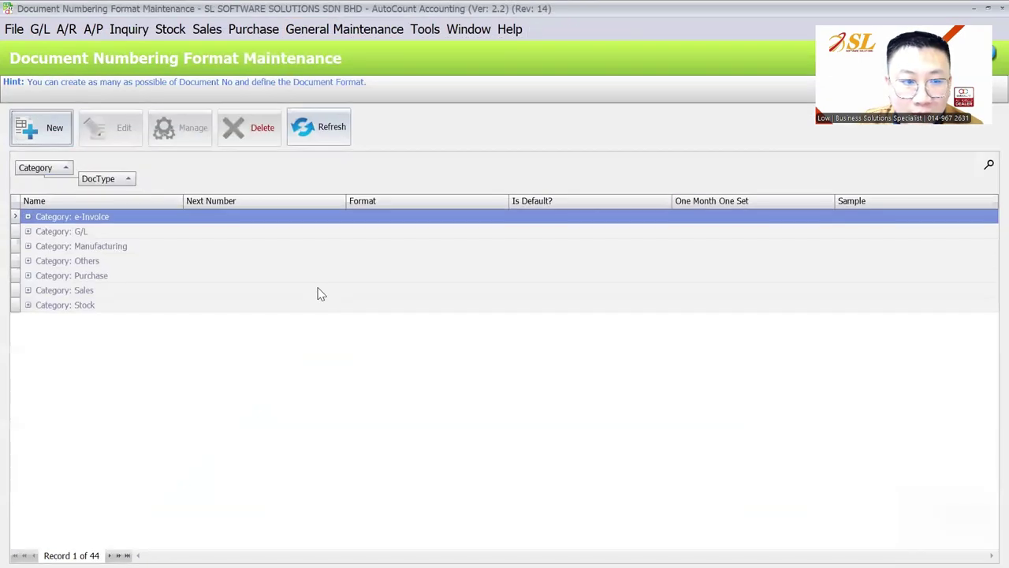
click(28, 291)
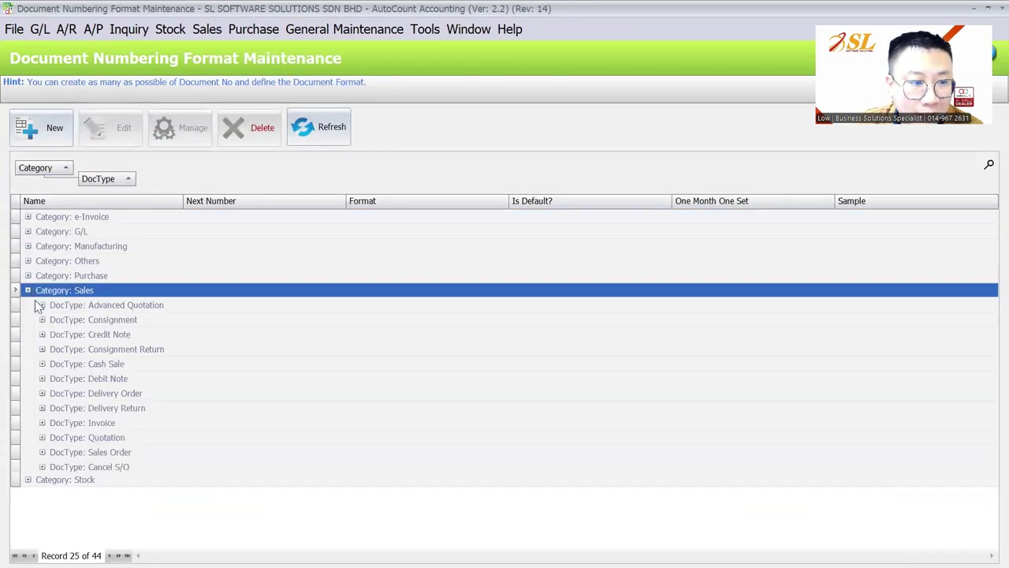
click(42, 423)
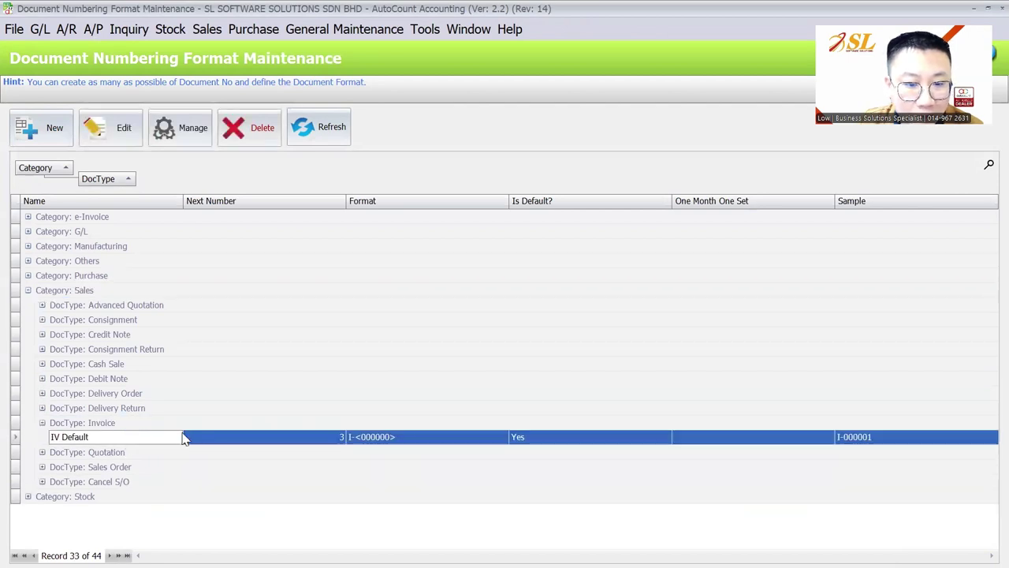
click(52, 131)
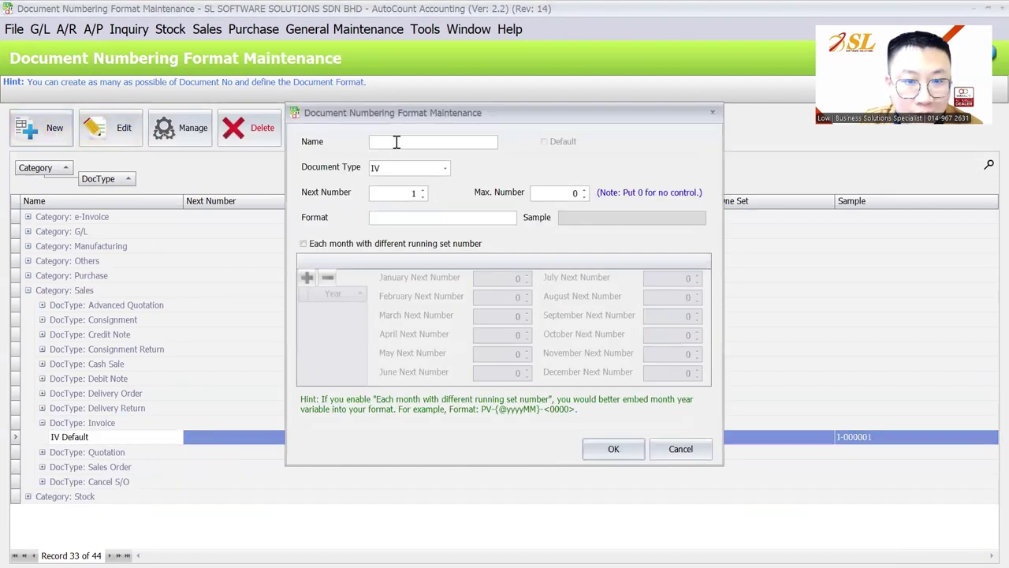
text(KL/IV)
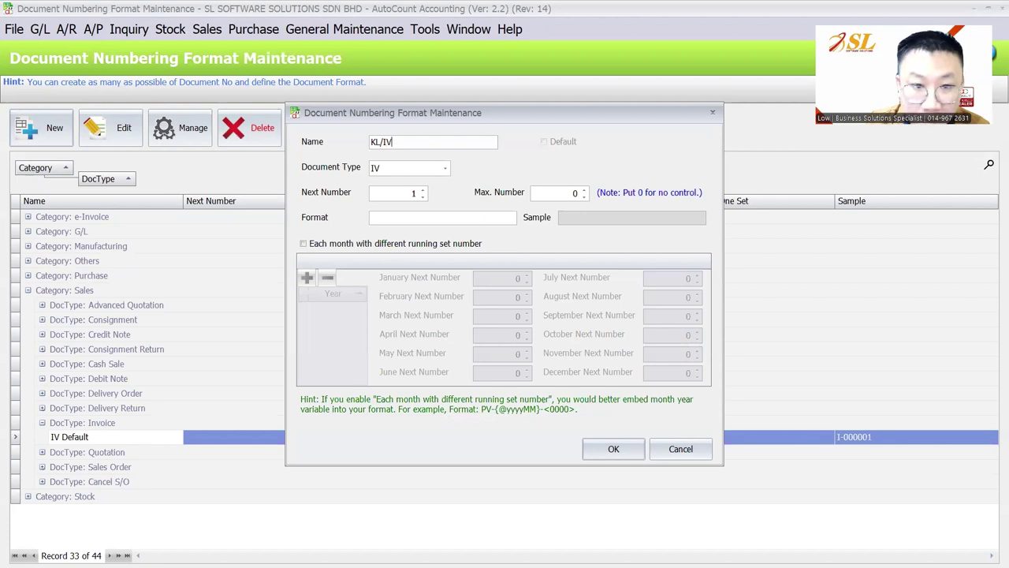
drag(394, 142, 381, 140)
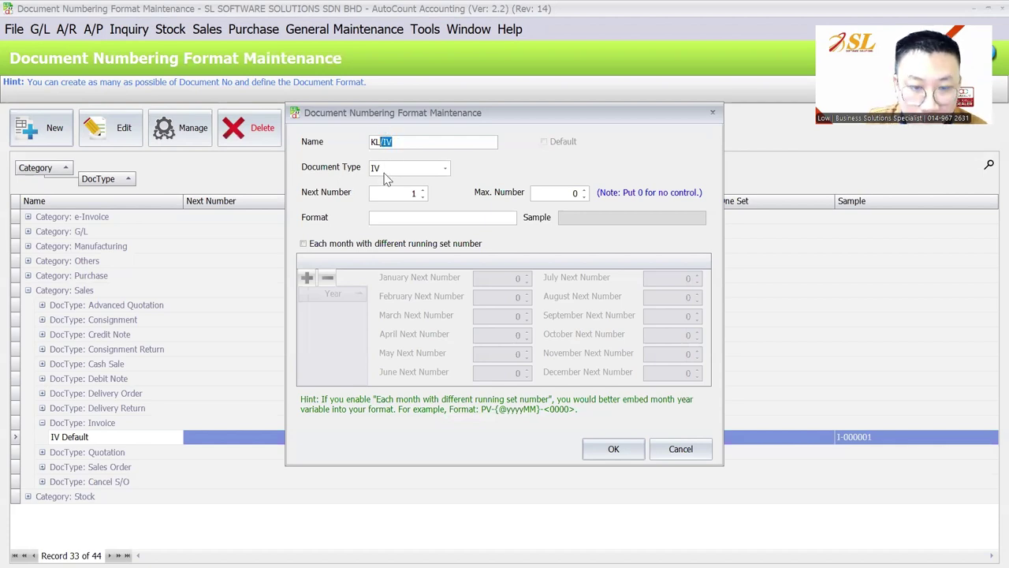
key(BackSpace)
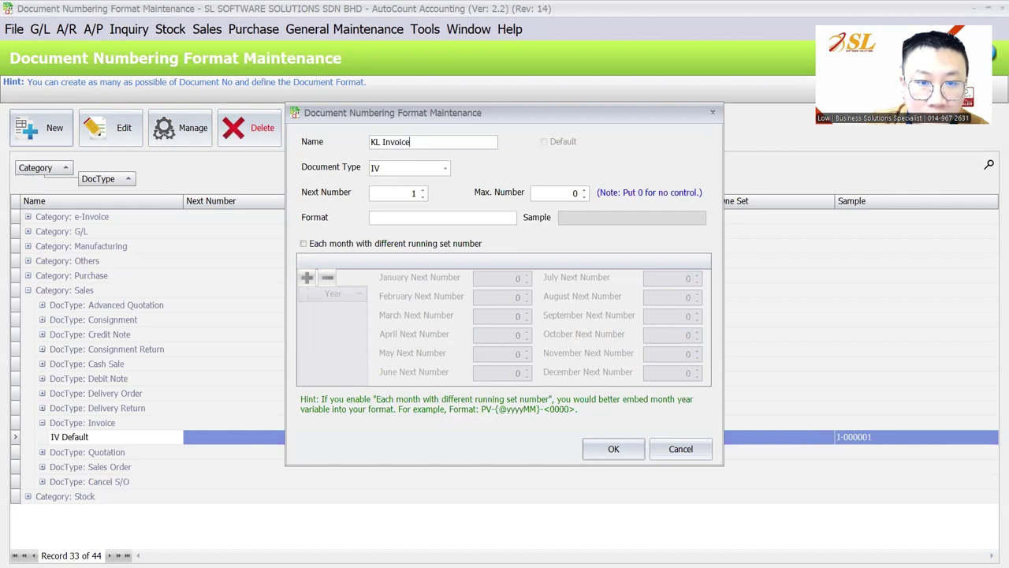
click(426, 221)
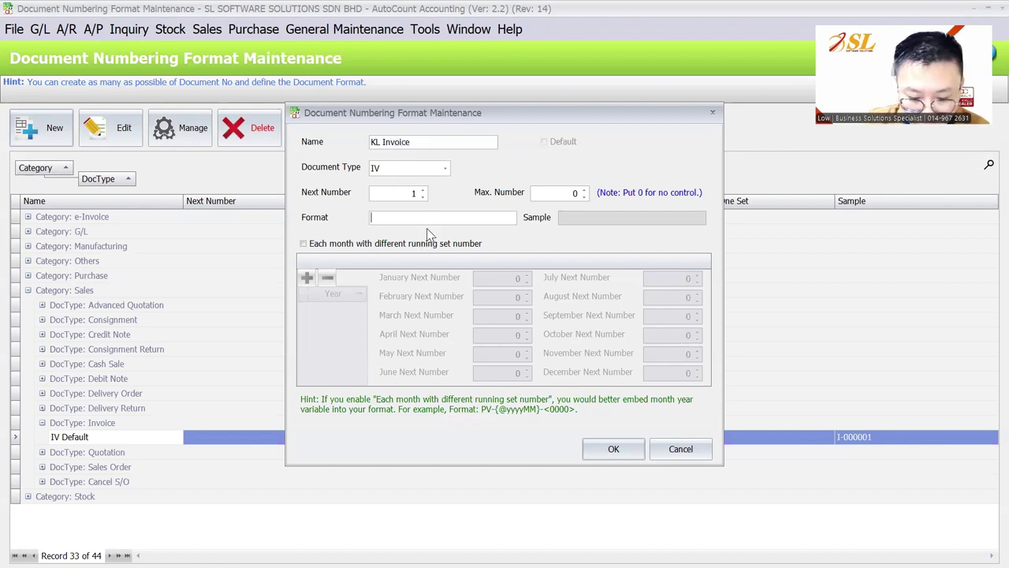
text(KL/I)
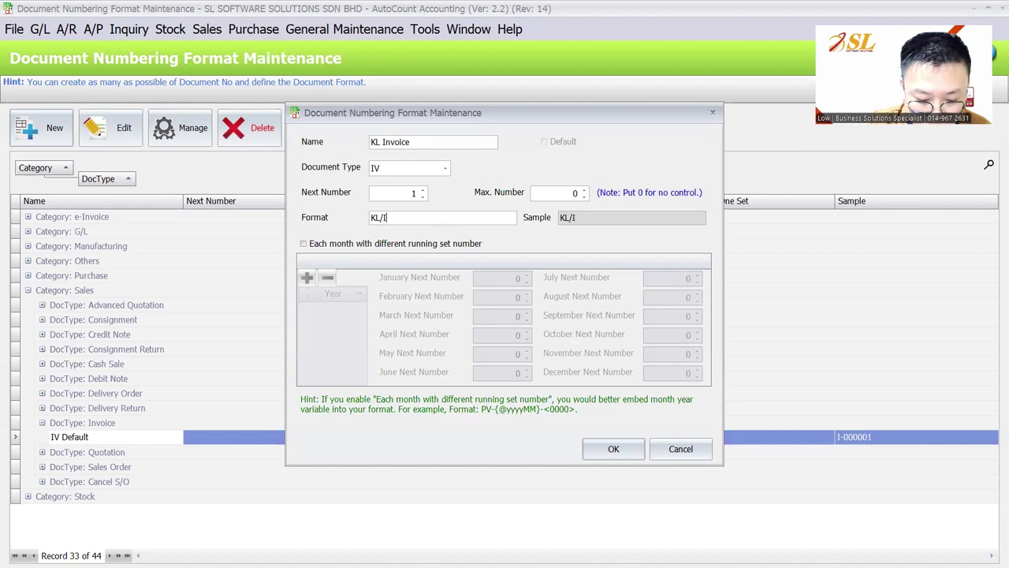
text(V-<0)
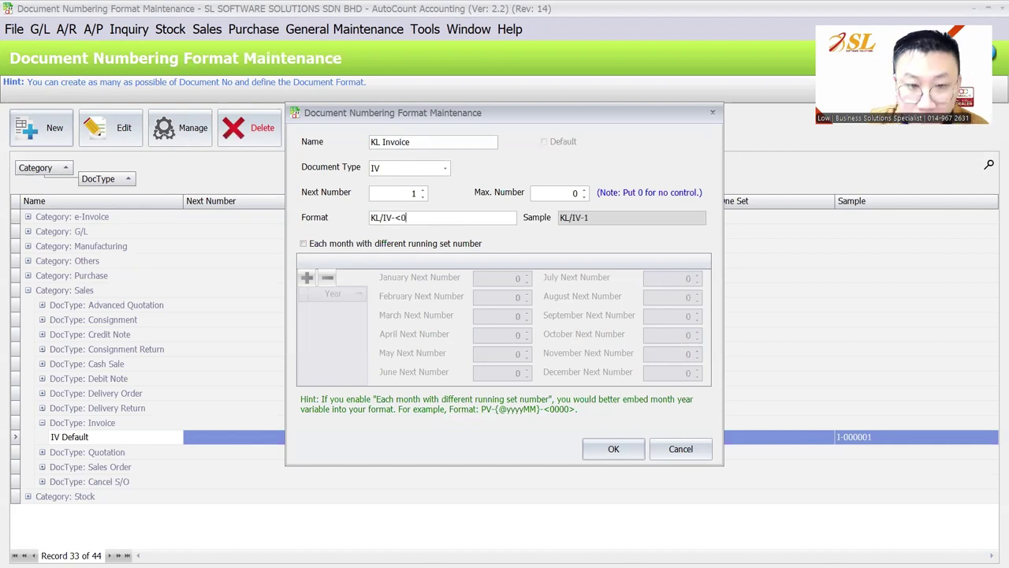
text(00000>)
click(613, 449)
Step: Add a PG Invoice numbering format PG/IV-<000000> and review both invoice formats
click(56, 127)
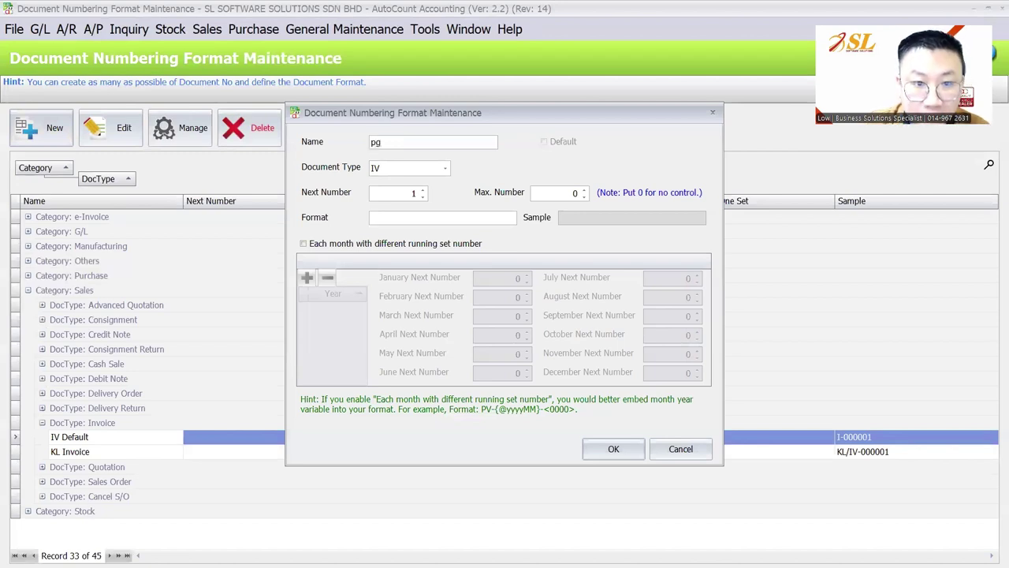
text(PG Invoice)
click(442, 217)
text(PG)
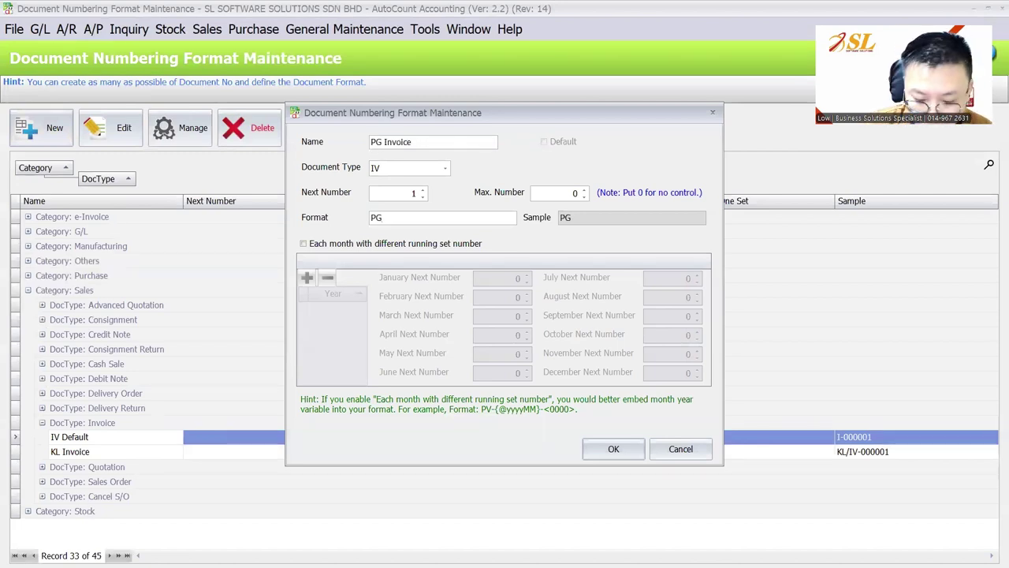
text(/IV-<000000>)
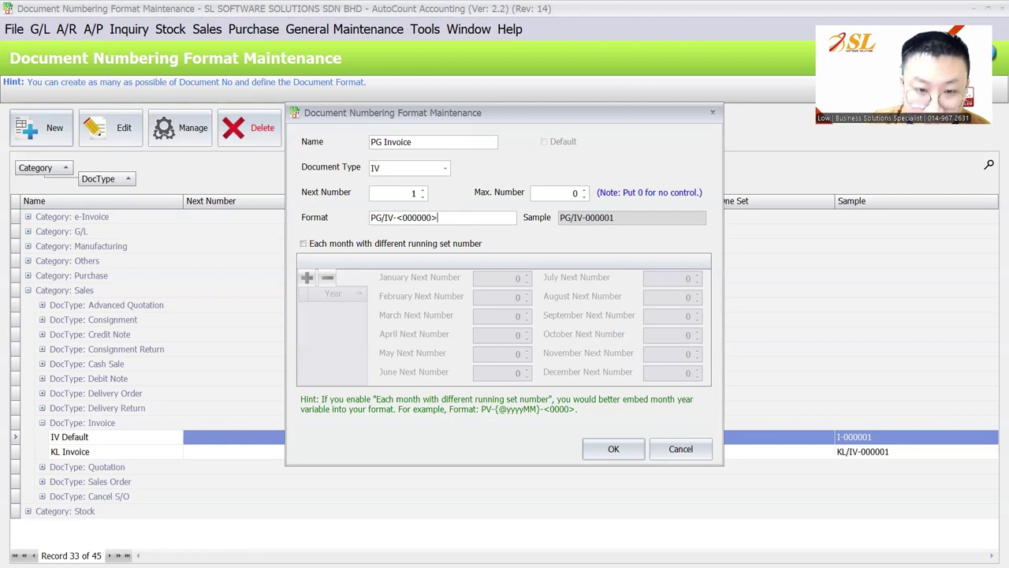
click(614, 448)
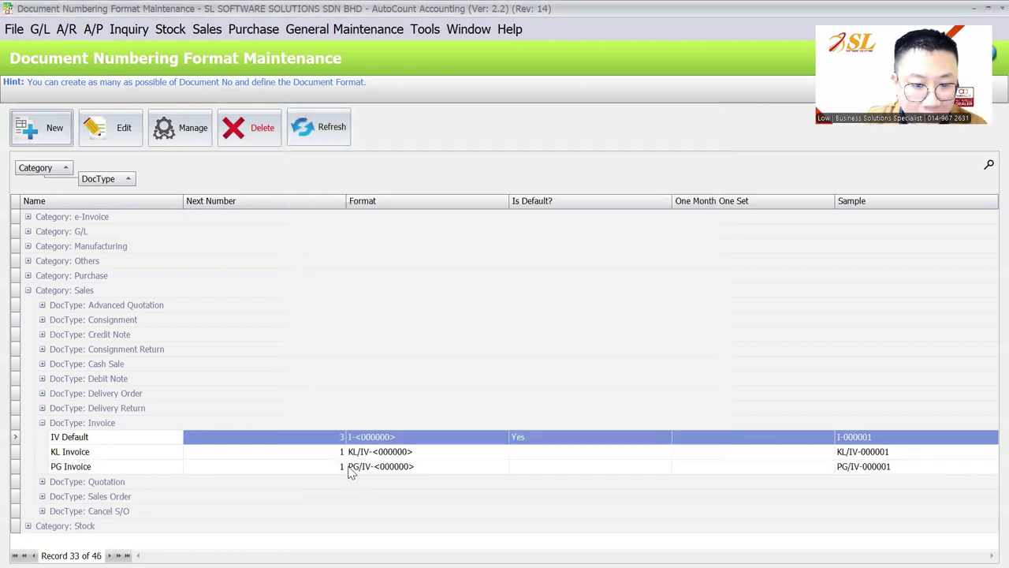
click(371, 453)
click(372, 466)
click(414, 453)
click(413, 468)
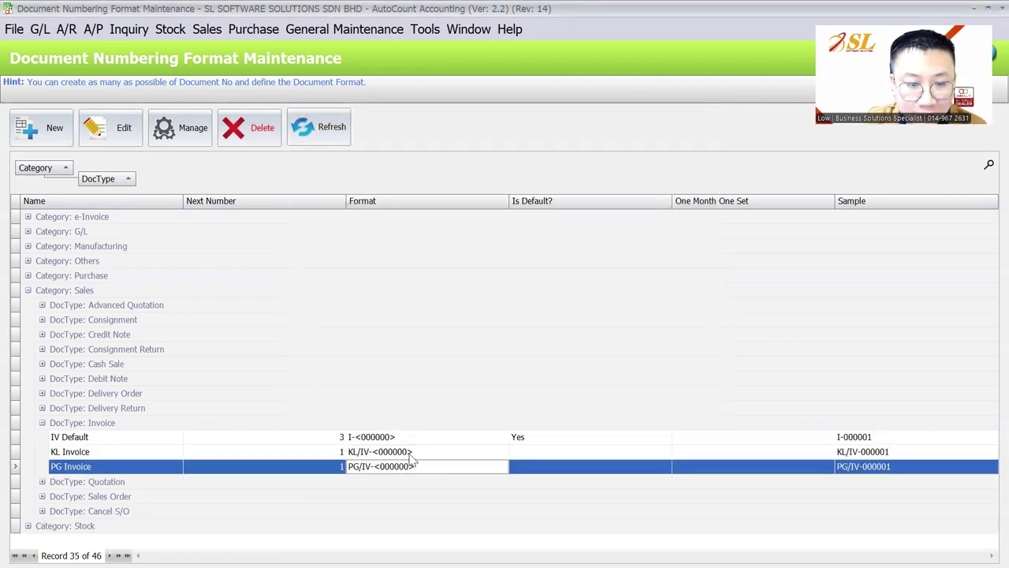
click(196, 138)
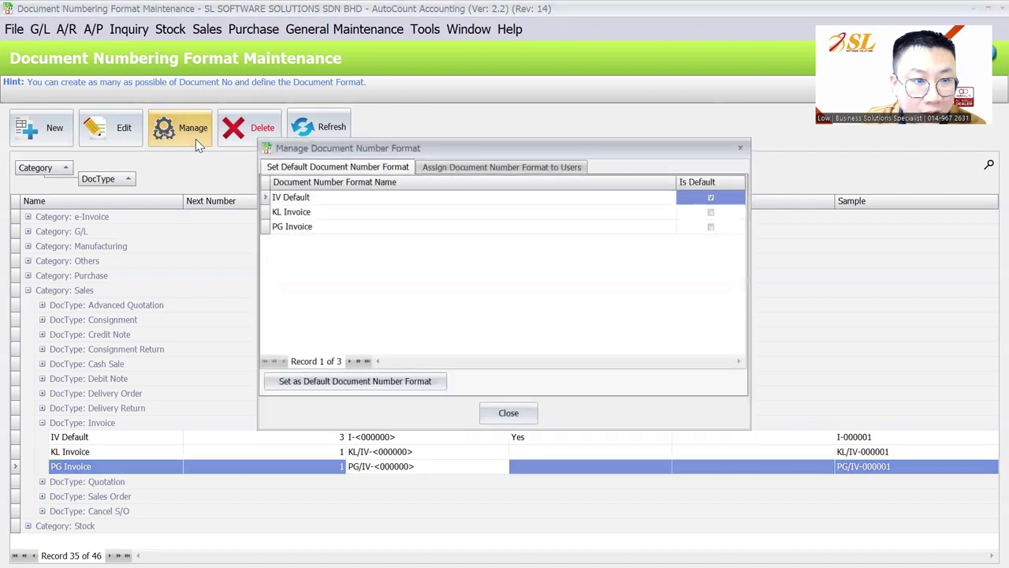
Step: Assign PG Invoice numbering to the third user and KL Invoice to the administrator, then save
click(311, 217)
click(505, 169)
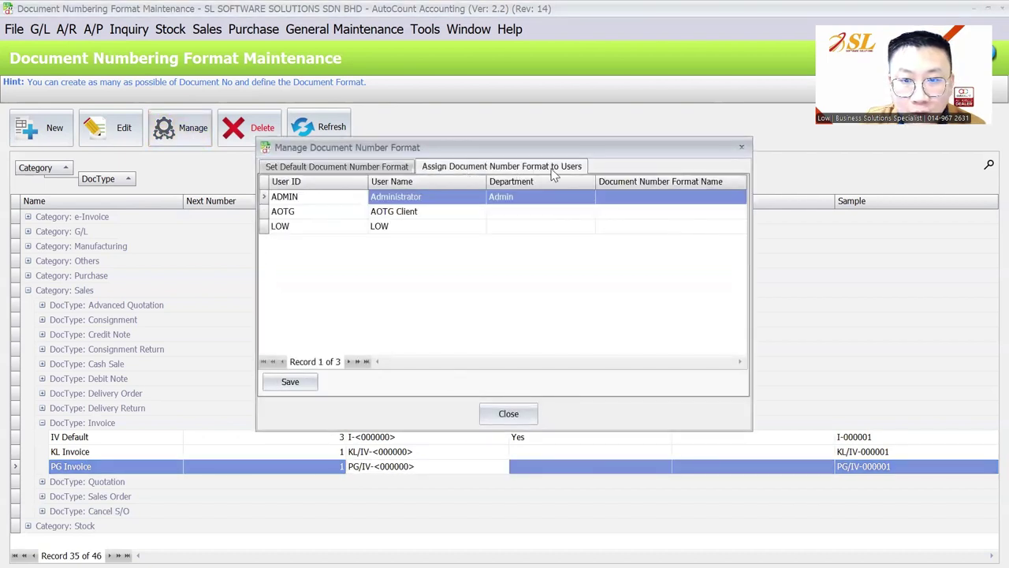
click(374, 228)
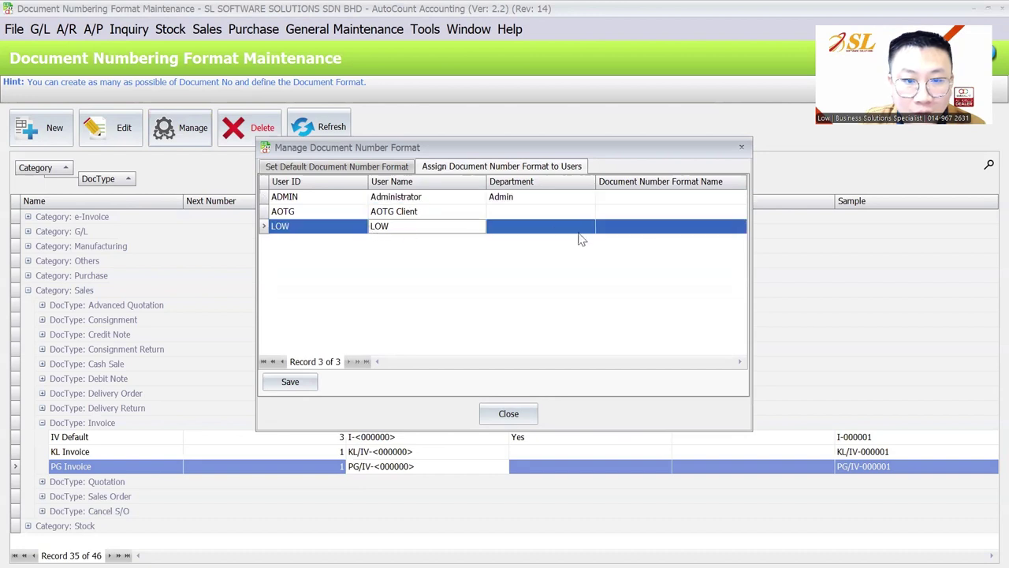
click(671, 235)
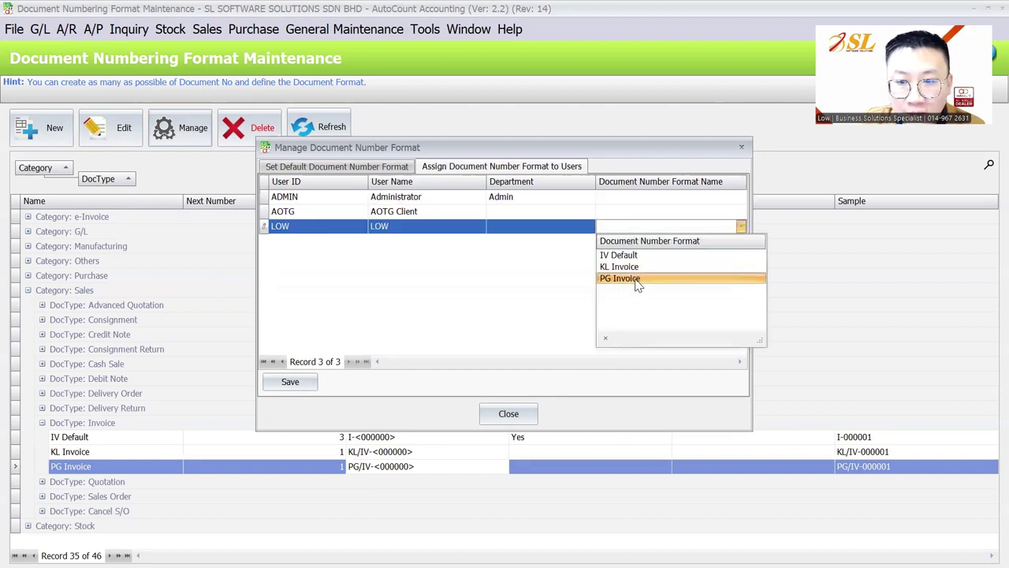
click(636, 279)
click(448, 199)
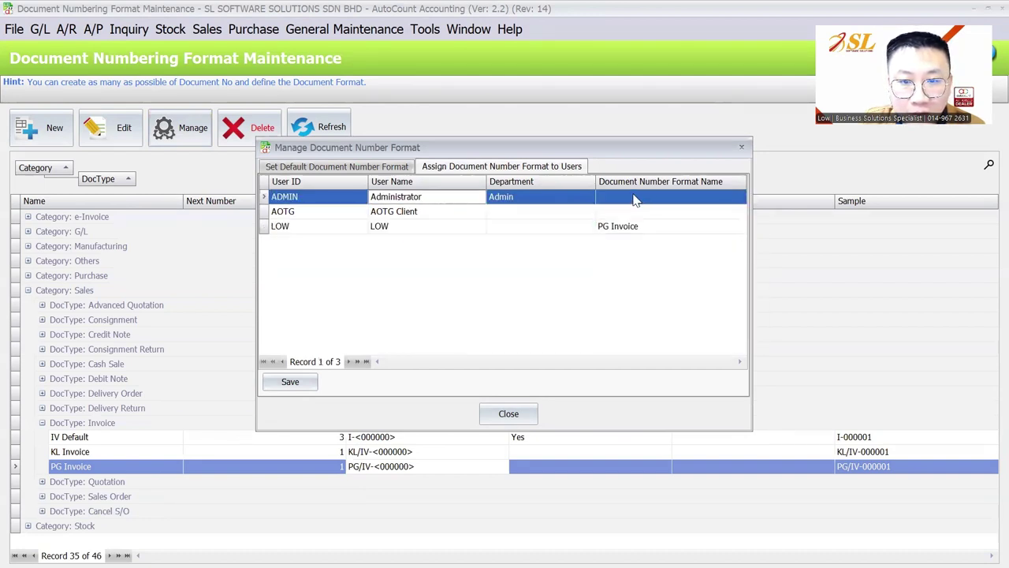
click(638, 199)
click(623, 238)
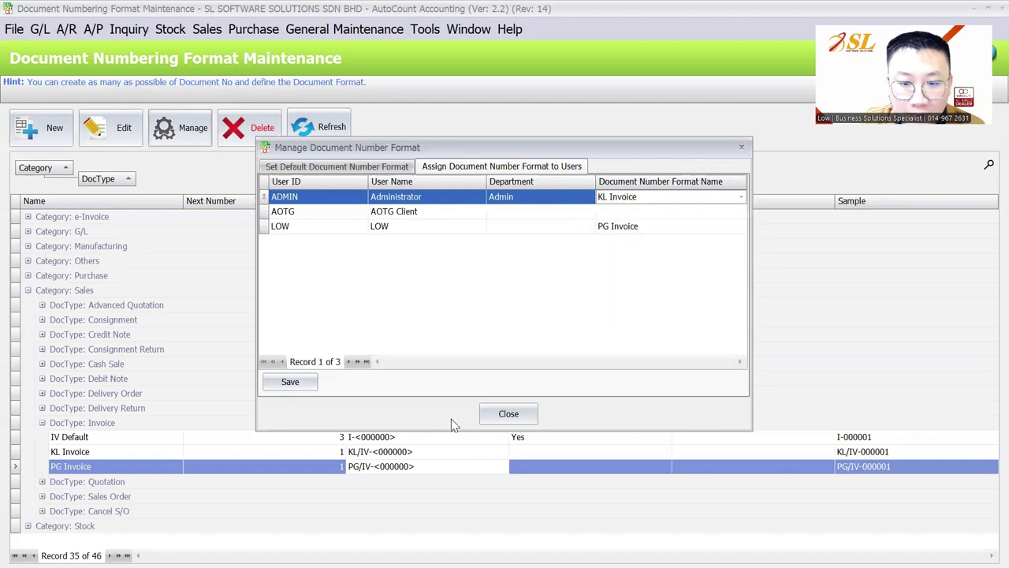
click(290, 381)
Step: Log in as the new user and start a new invoice, which gets PG/IV-000001 at PENANG
click(508, 414)
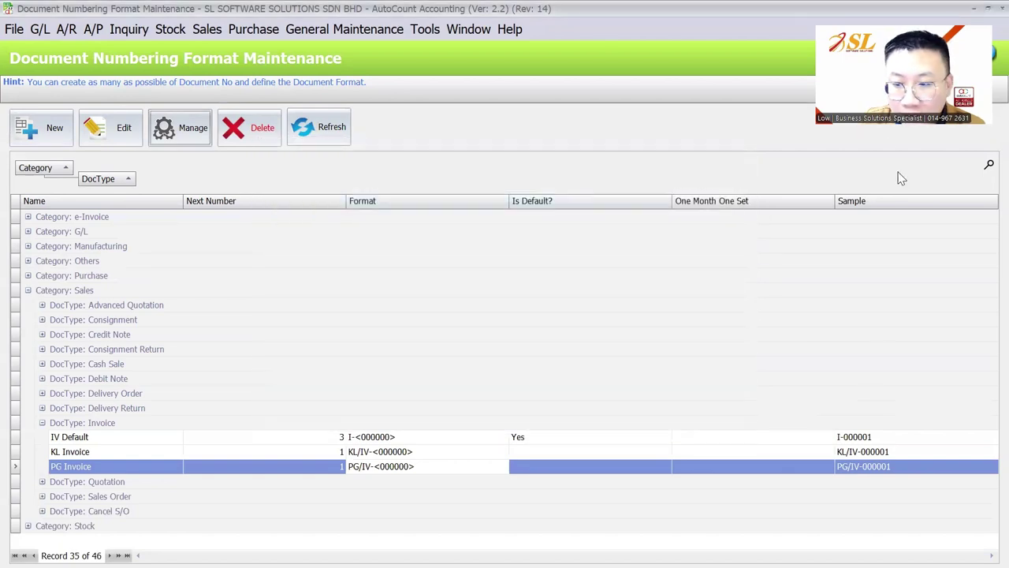
click(992, 53)
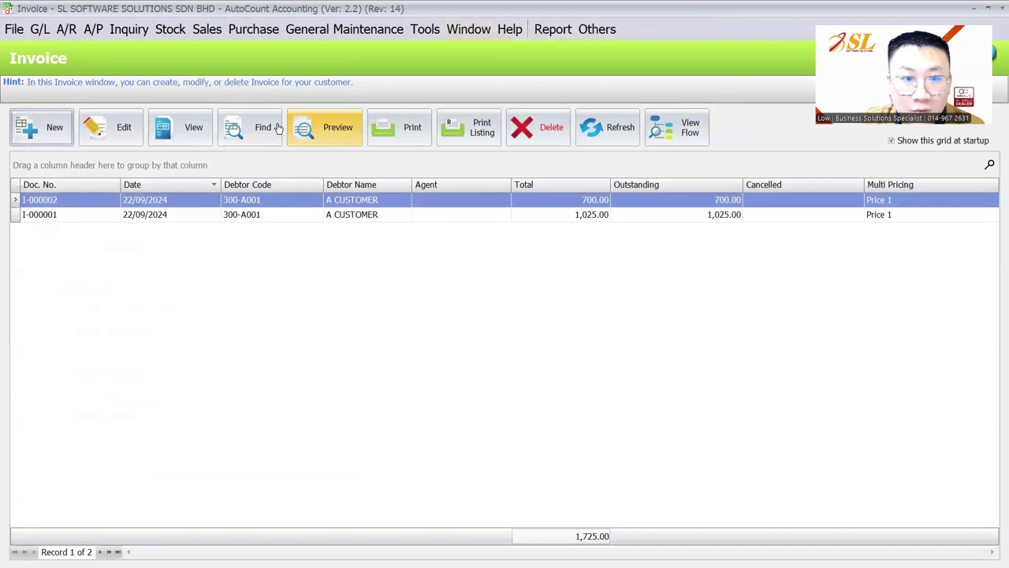
click(40, 29)
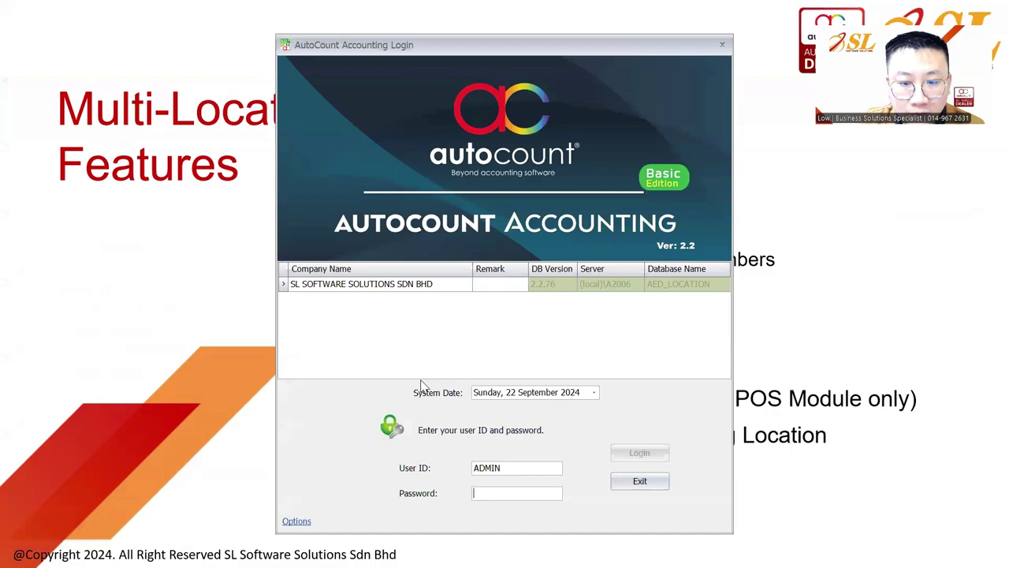
text(1)
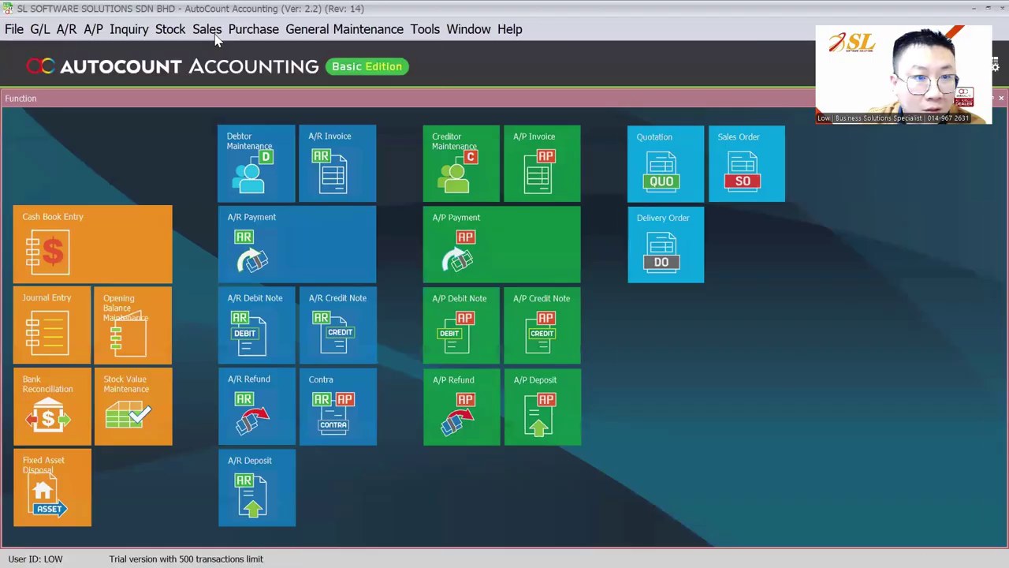
click(206, 29)
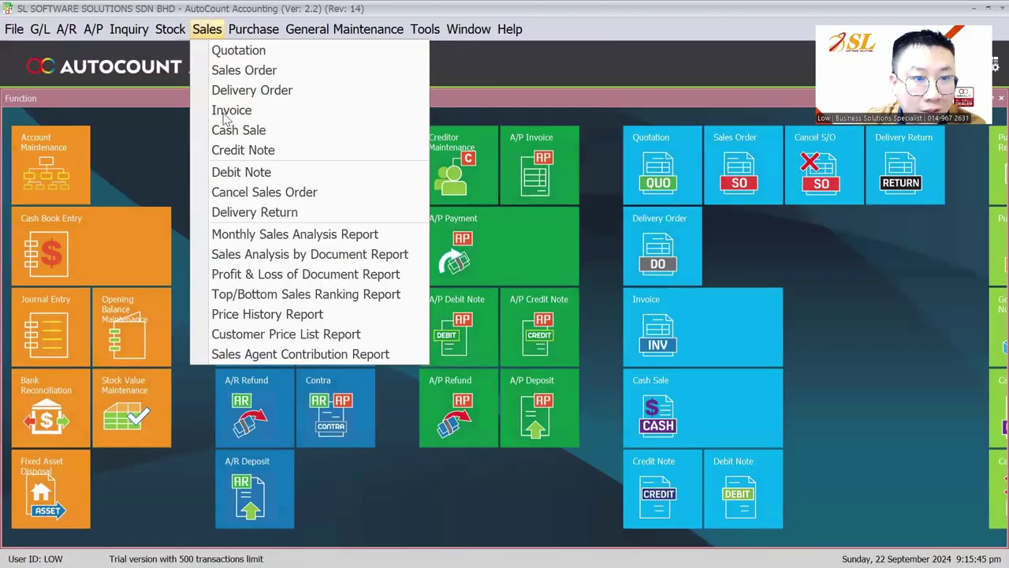
click(225, 118)
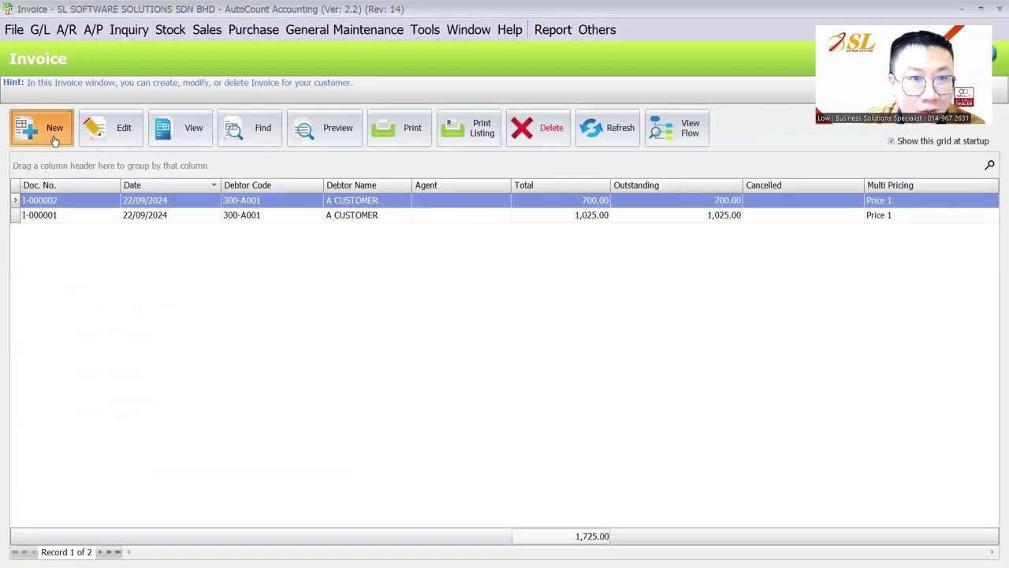
click(62, 139)
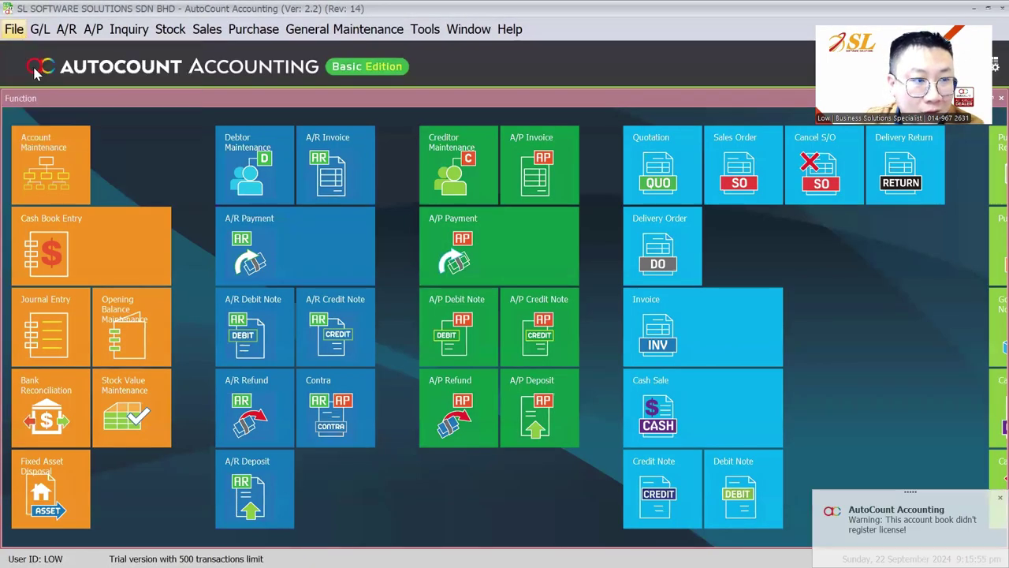
Step: Log in as the administrator, confirm a new invoice gets KL/IV-000001 at KL, then discard it
key(alt+F4)
click(470, 312)
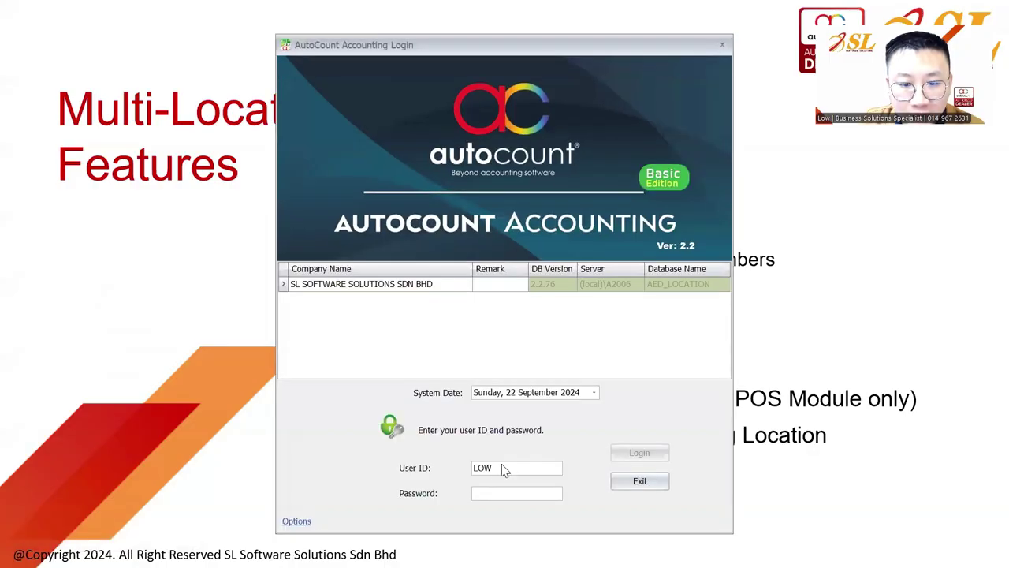
double_click(502, 468)
text(AD)
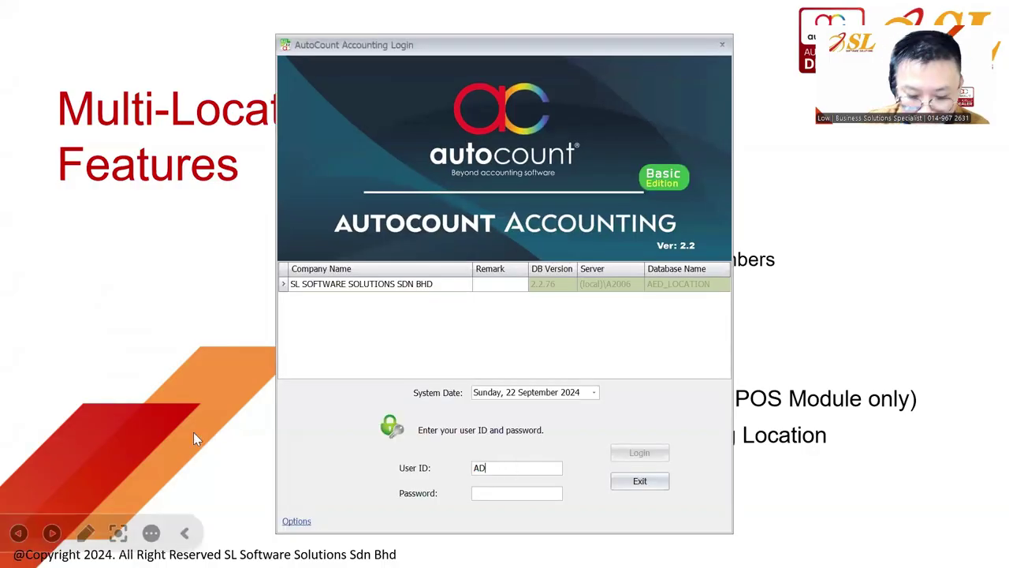
text(123456)
key(Return)
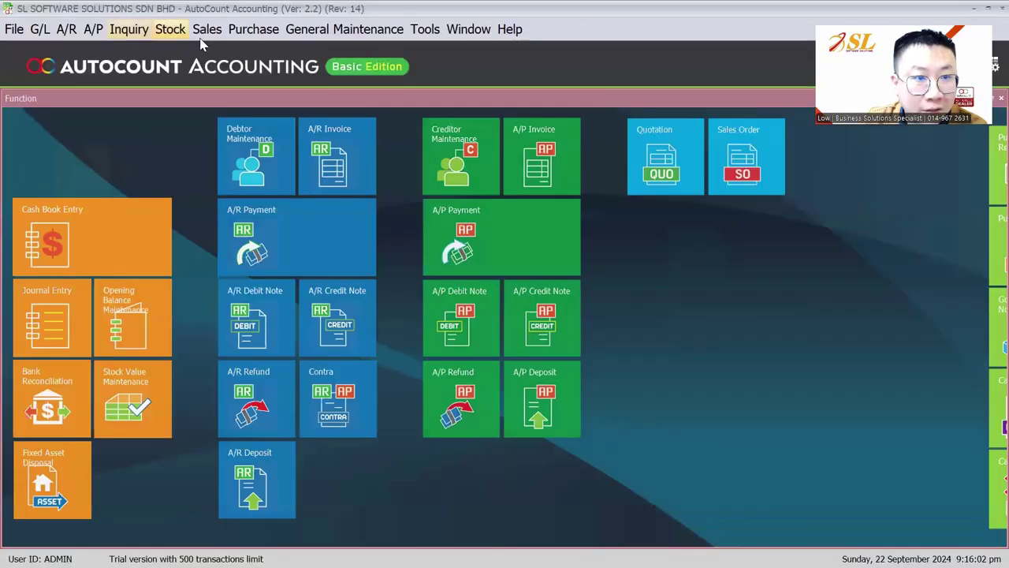
click(207, 29)
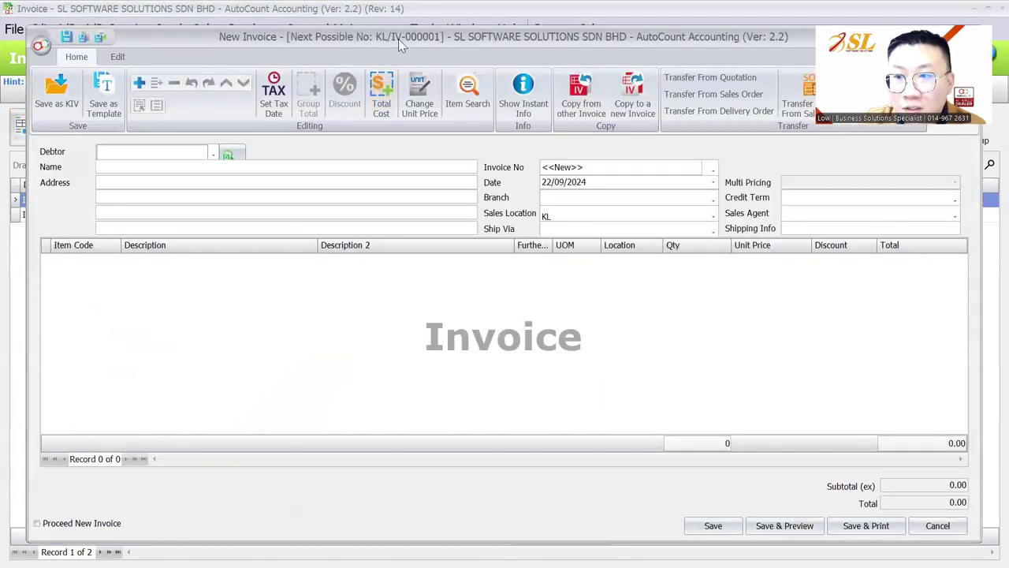
key(Escape)
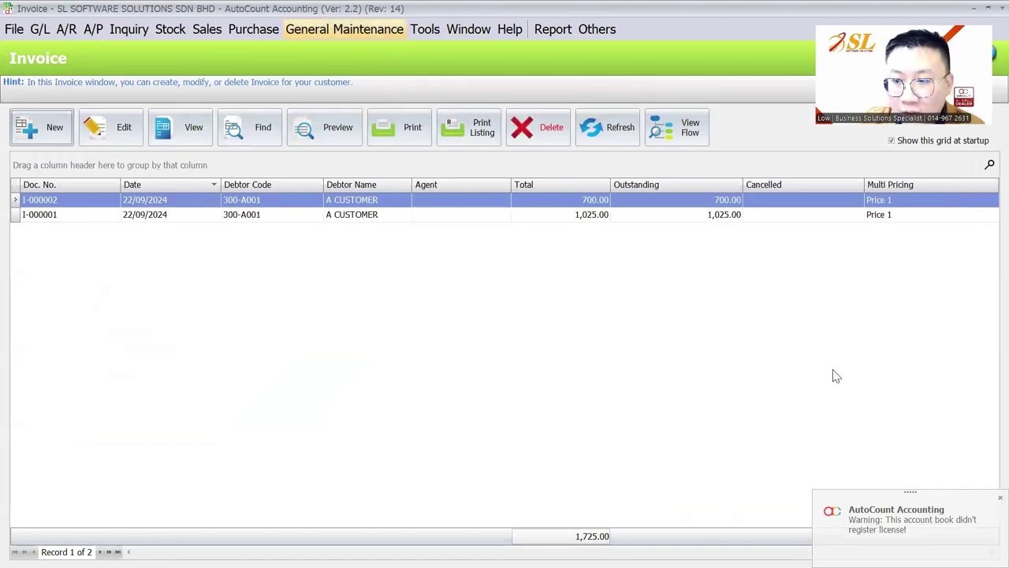
Step: Switch to the presentation slide listing multi-location stock advanced features
key(alt+Tab)
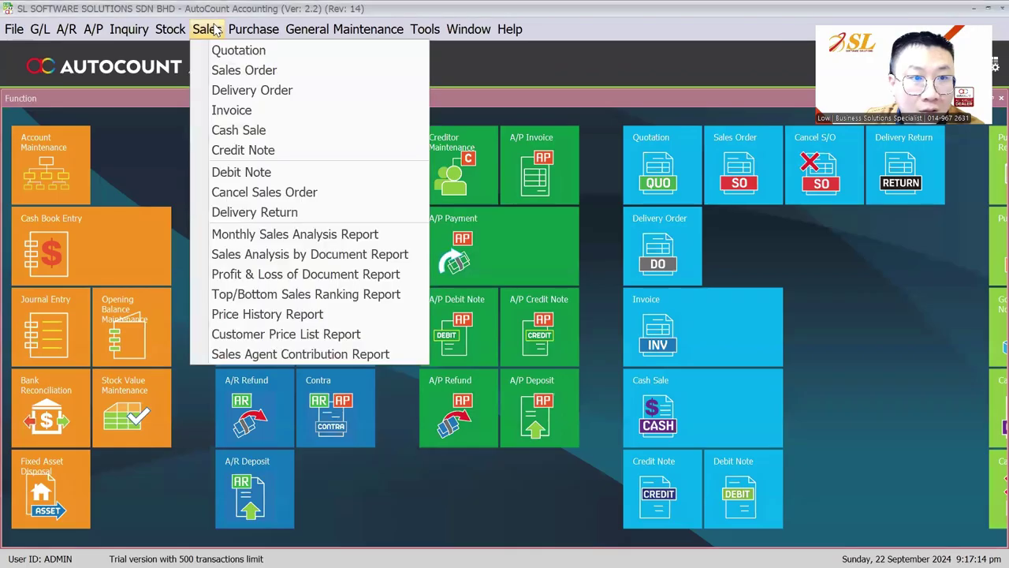
Step: Add a Sales Location column after Debtor Code in the invoice listing
click(227, 108)
right_click(305, 191)
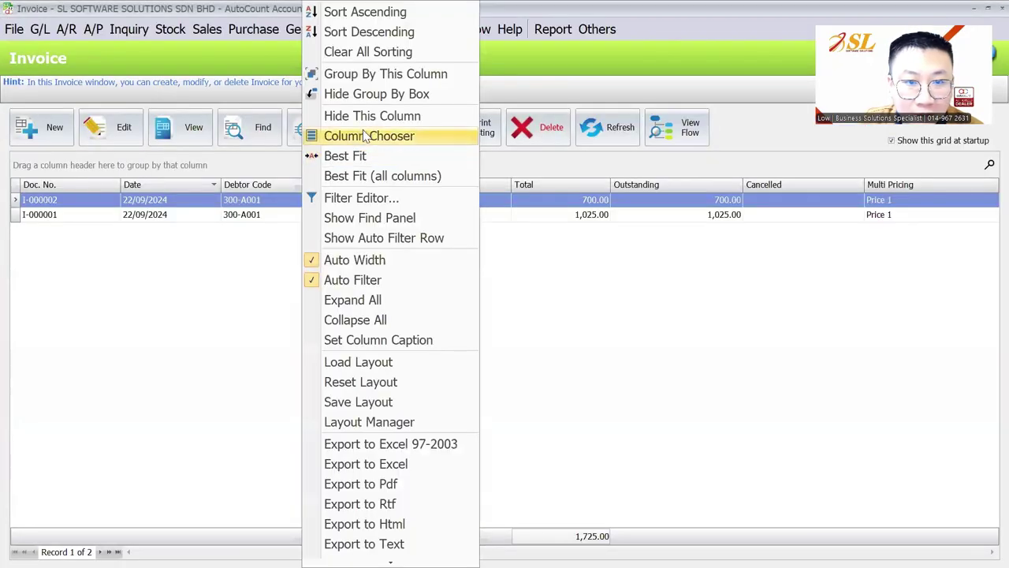
click(368, 134)
scroll(455, 215, down, 4)
scroll(455, 214, down, 10)
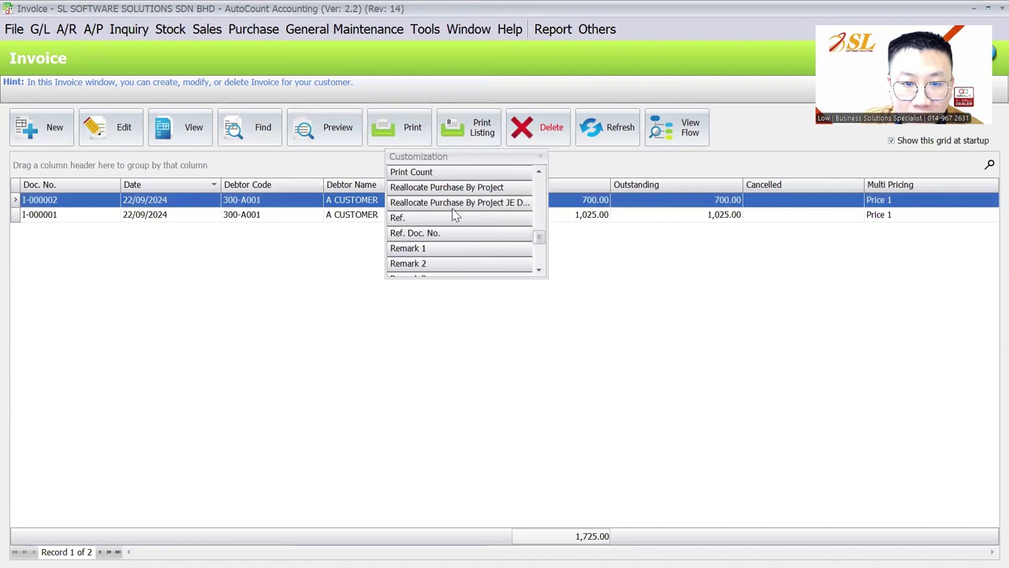
scroll(452, 225, up, 1)
scroll(452, 227, down, 1)
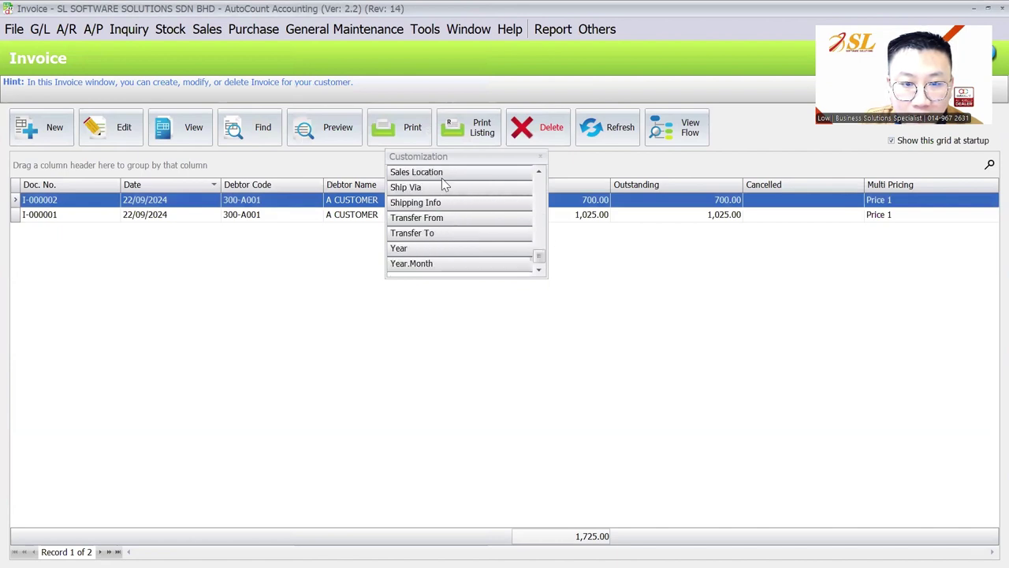
drag(443, 173, 293, 187)
click(540, 157)
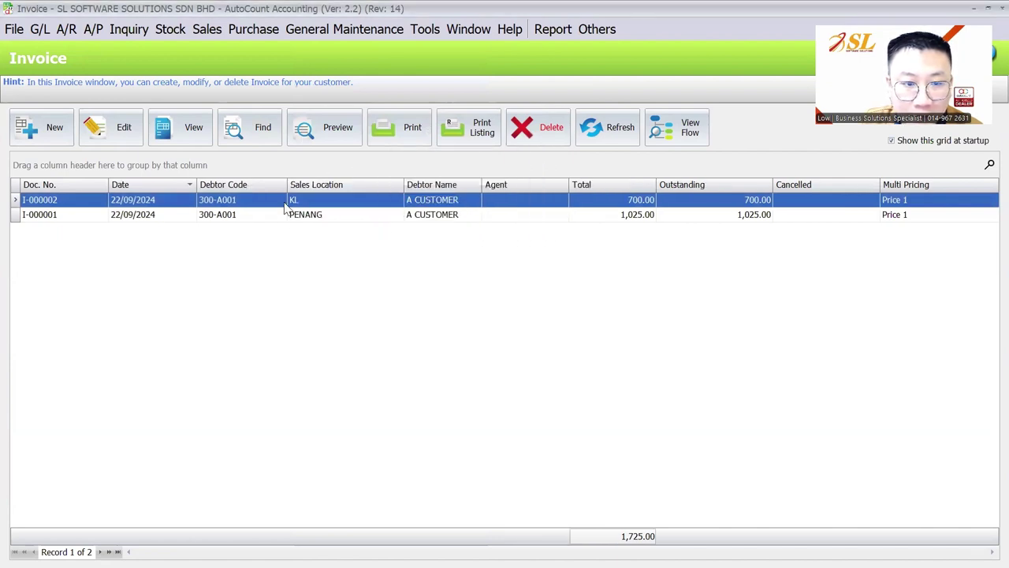
Step: Select the KL invoice I-000002 in the listing
click(298, 200)
click(303, 216)
click(317, 204)
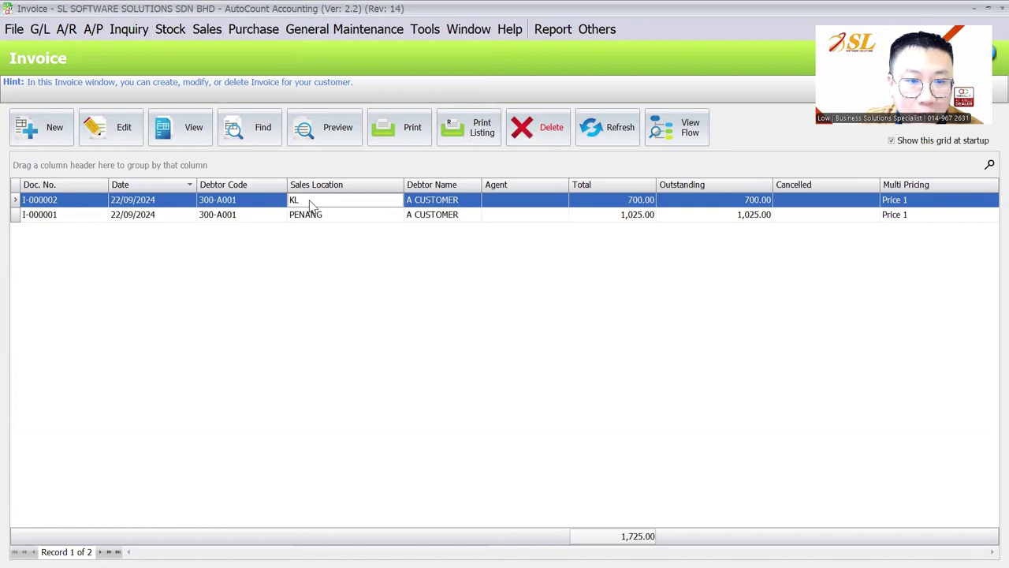
Step: Copy invoice I-000002 to a new invoice with IPOH as sales and item locations, and save
right_click(311, 204)
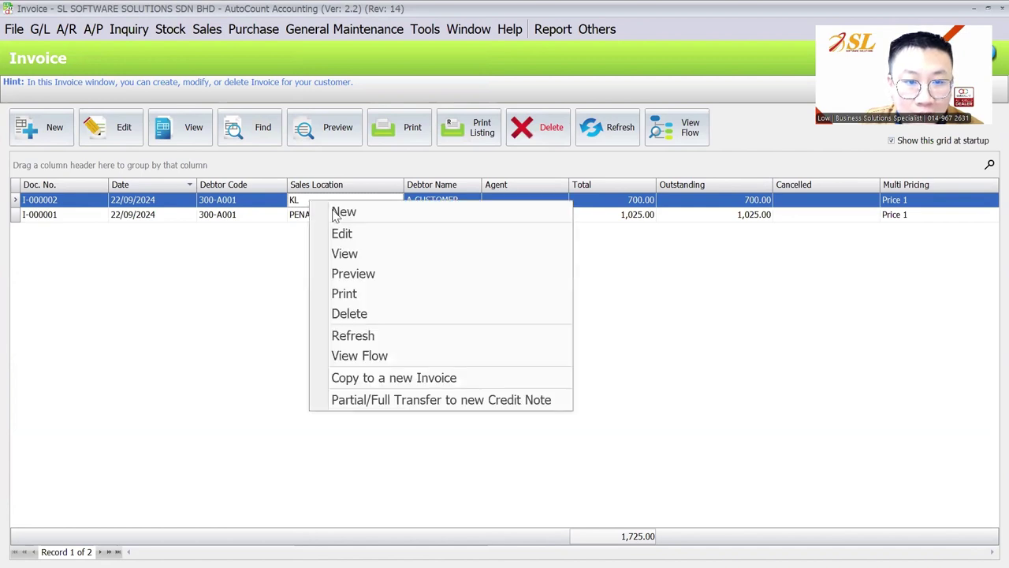
click(432, 380)
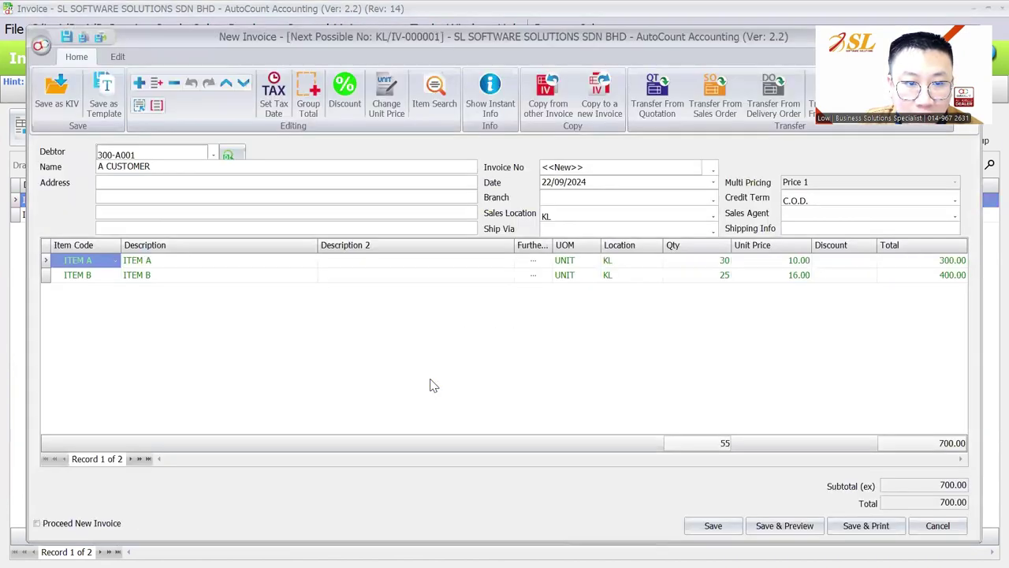
click(571, 216)
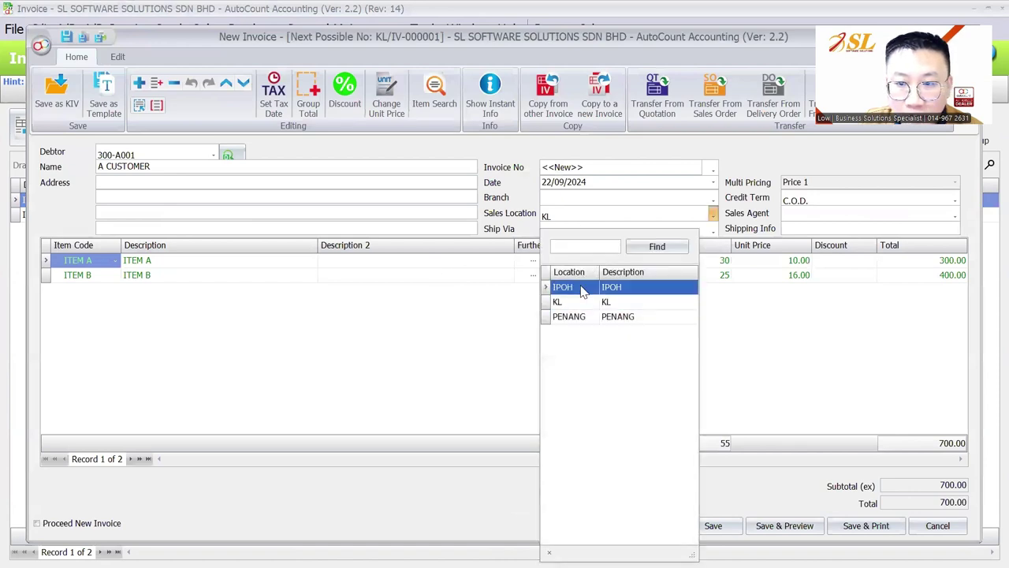
key(Return)
click(538, 311)
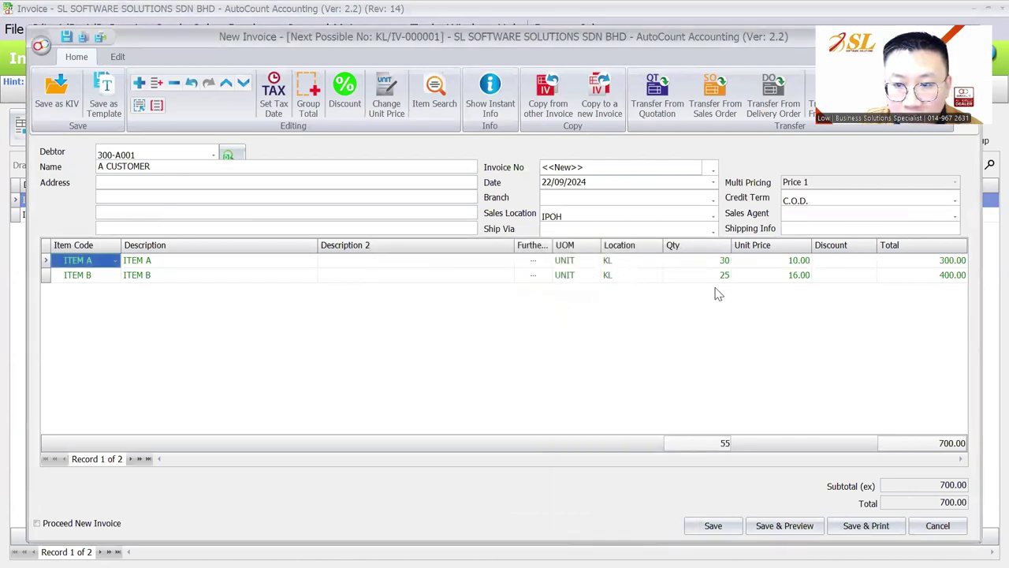
click(631, 267)
click(623, 325)
click(632, 274)
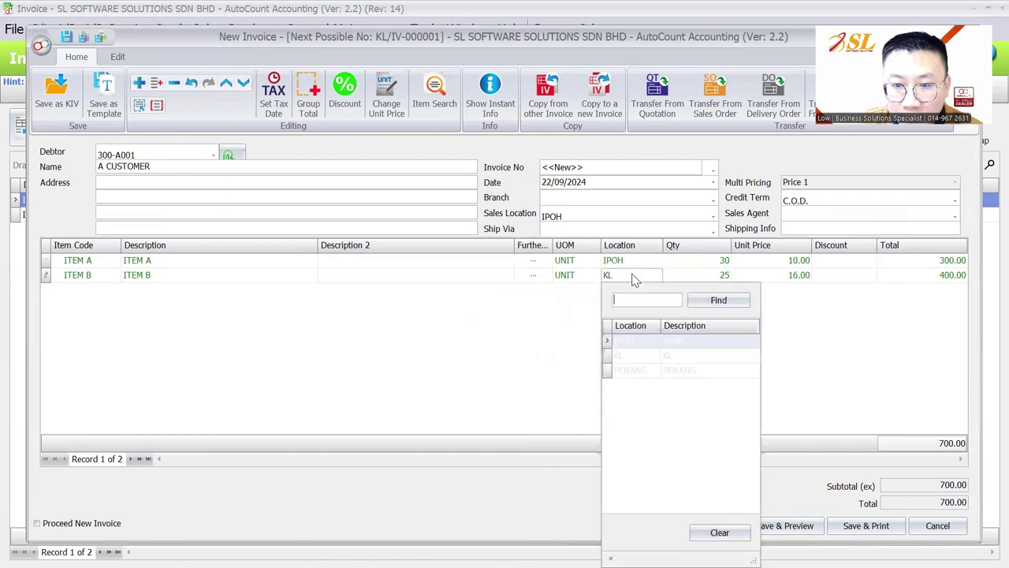
click(632, 340)
key(ctrl+s)
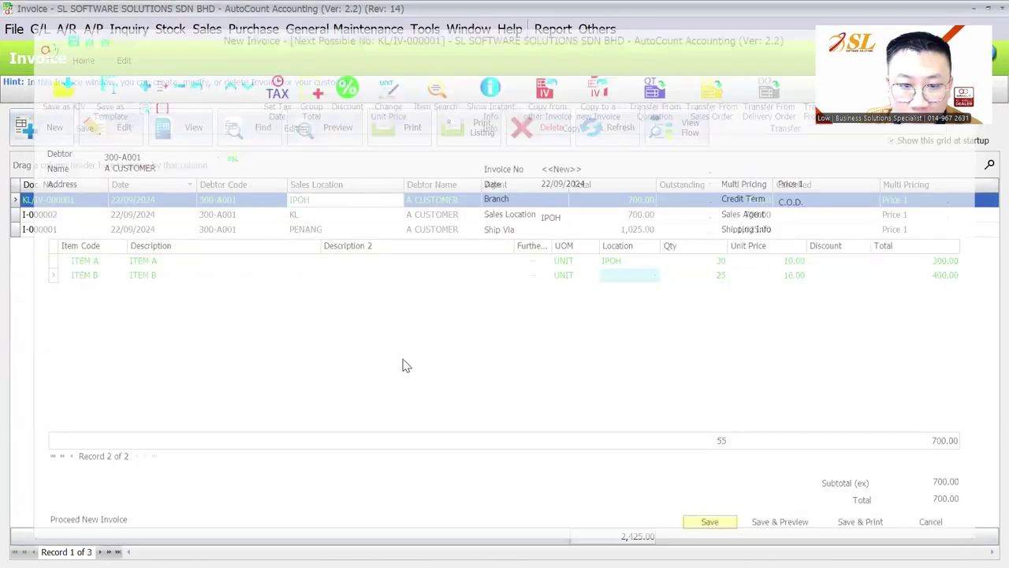
Step: Raise ITEM A's unit price to 15.00 on invoice KL/IV-000001, save, and refresh the list
click(315, 214)
click(316, 229)
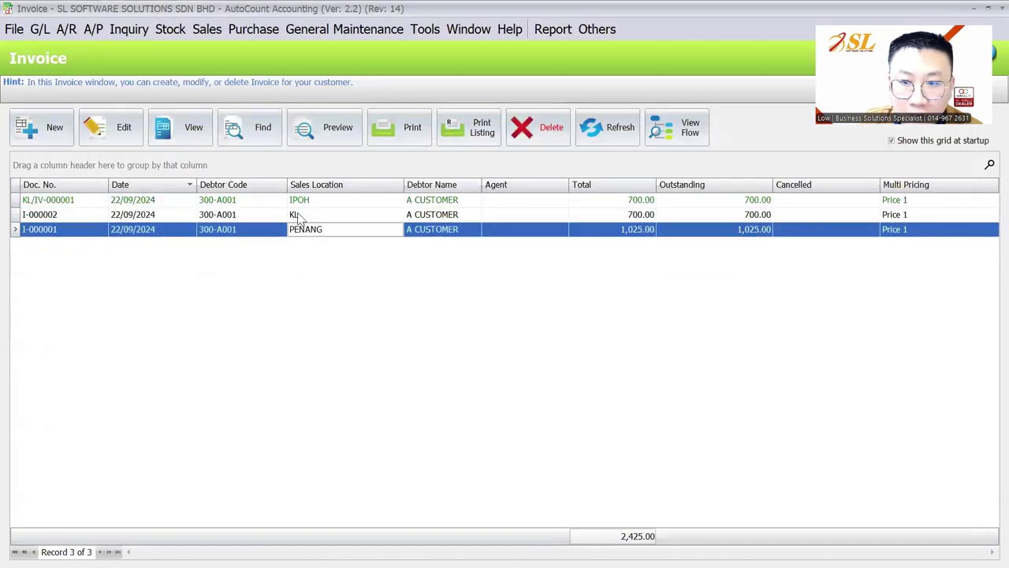
click(480, 200)
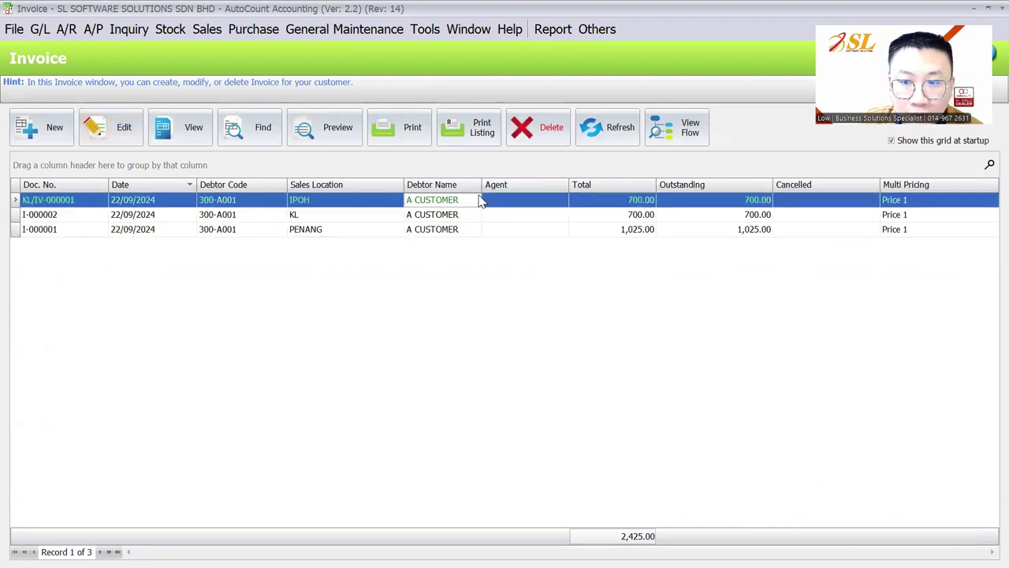
click(158, 139)
click(759, 261)
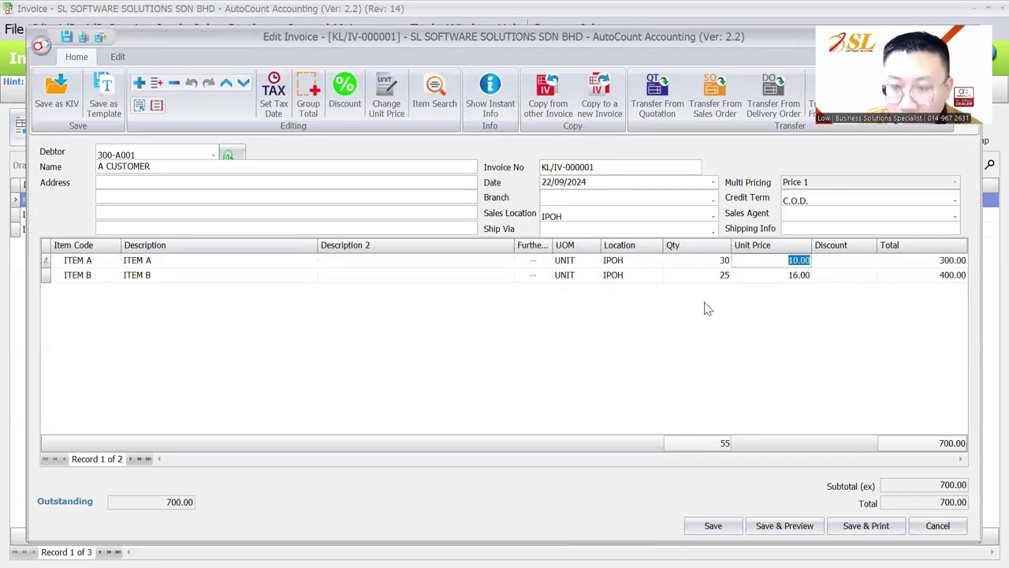
text(15)
key(Tab)
click(713, 525)
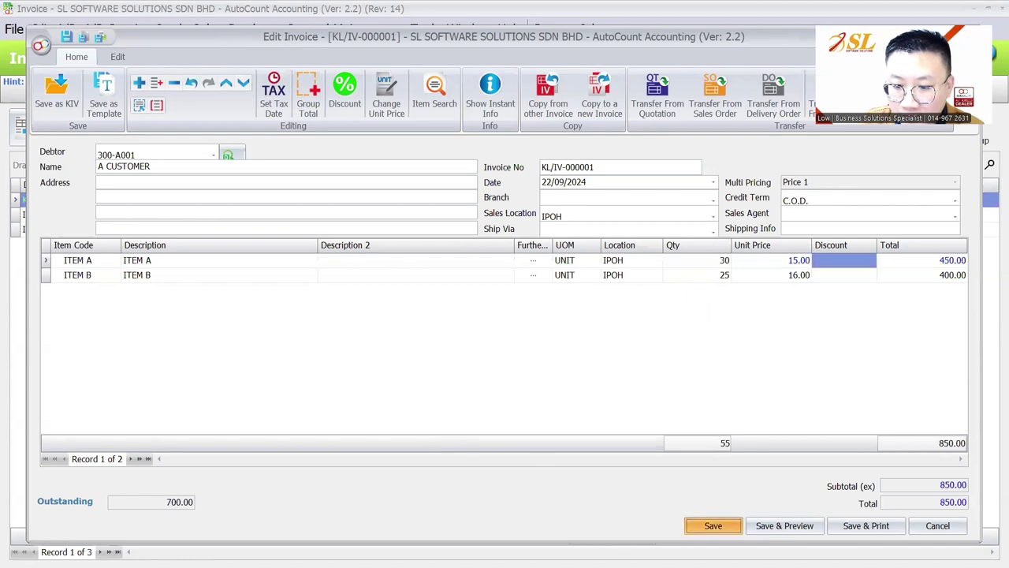
click(613, 127)
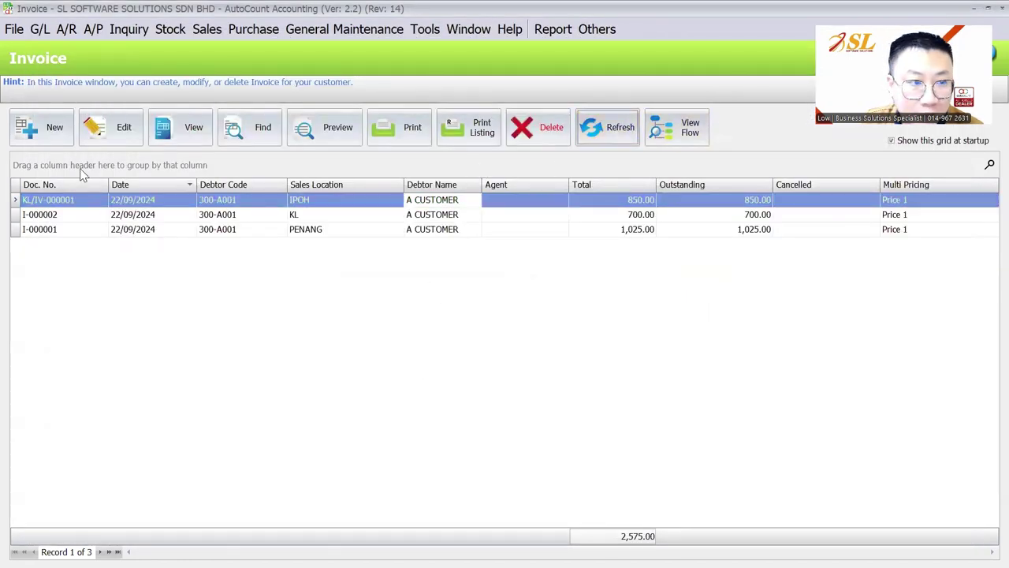
click(94, 203)
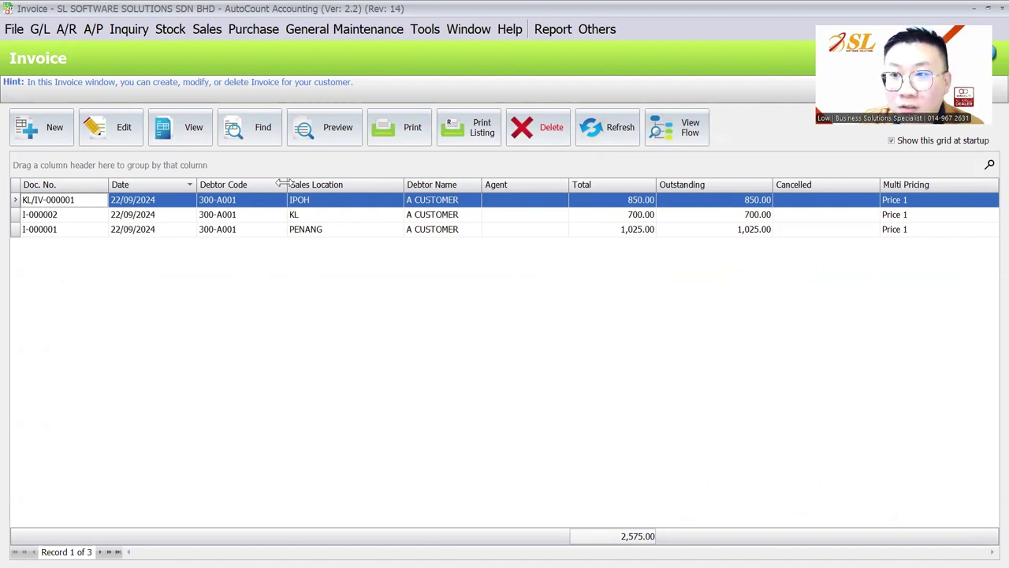
click(362, 30)
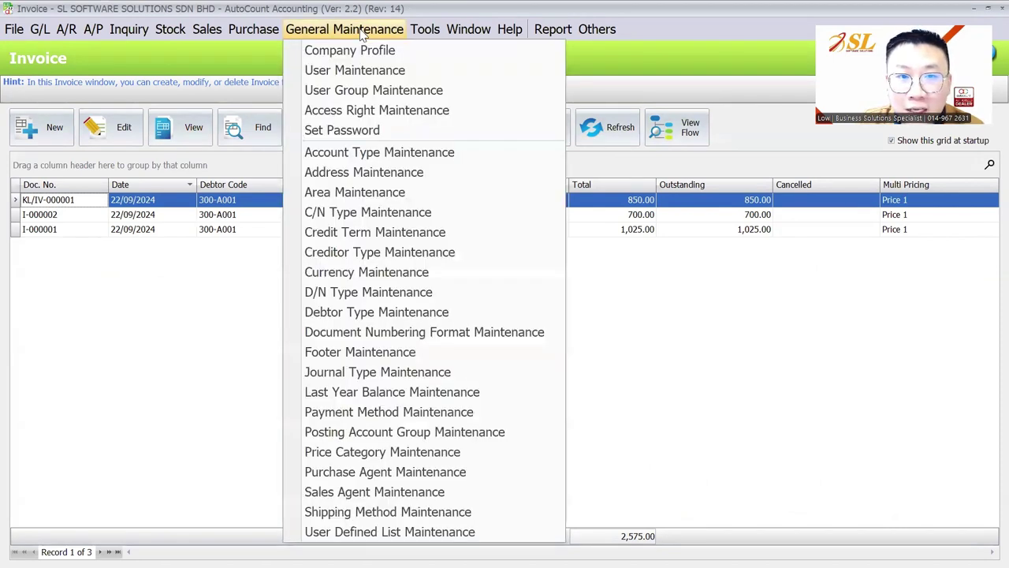
click(363, 30)
click(358, 30)
click(354, 73)
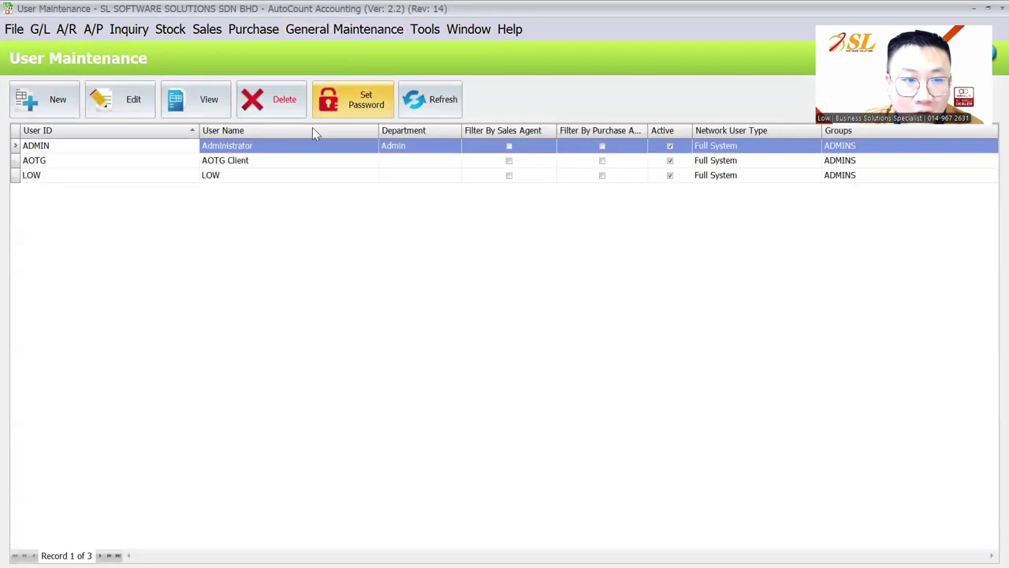
click(113, 174)
click(139, 105)
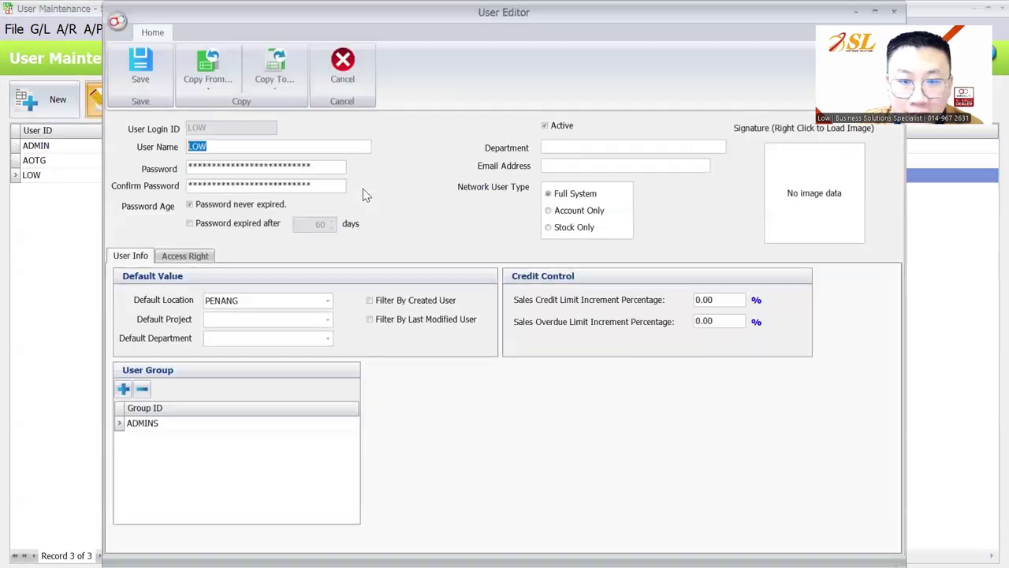
key(Escape)
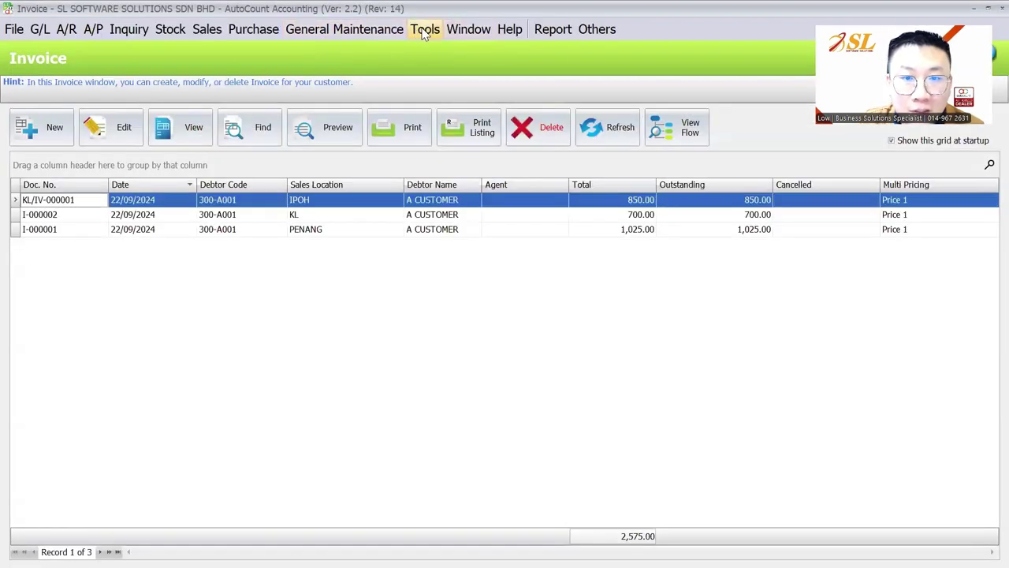
click(424, 31)
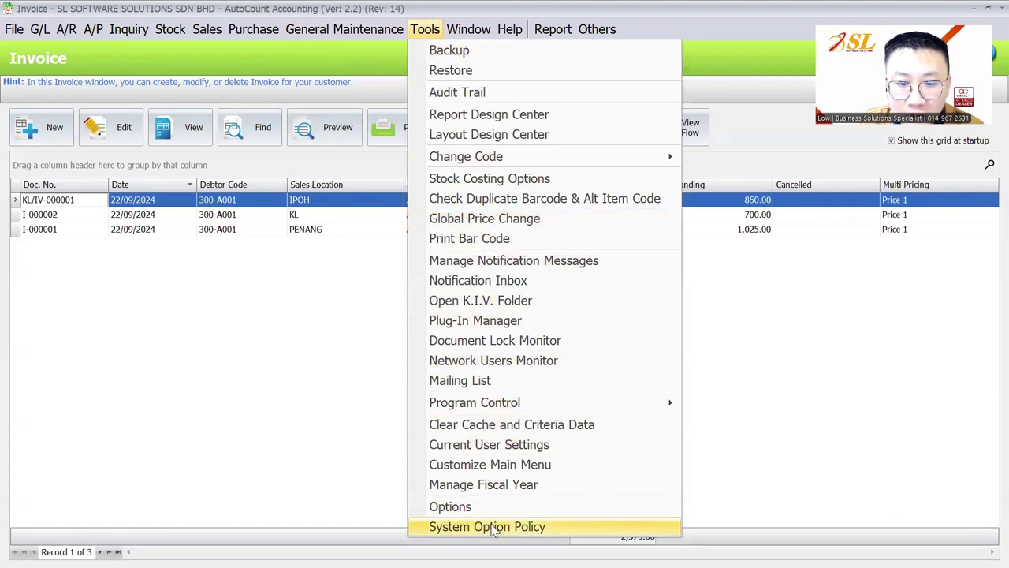
Step: Enable Filter by Current User Location Access Right, including In Data Entry, in System Option Policy
click(494, 526)
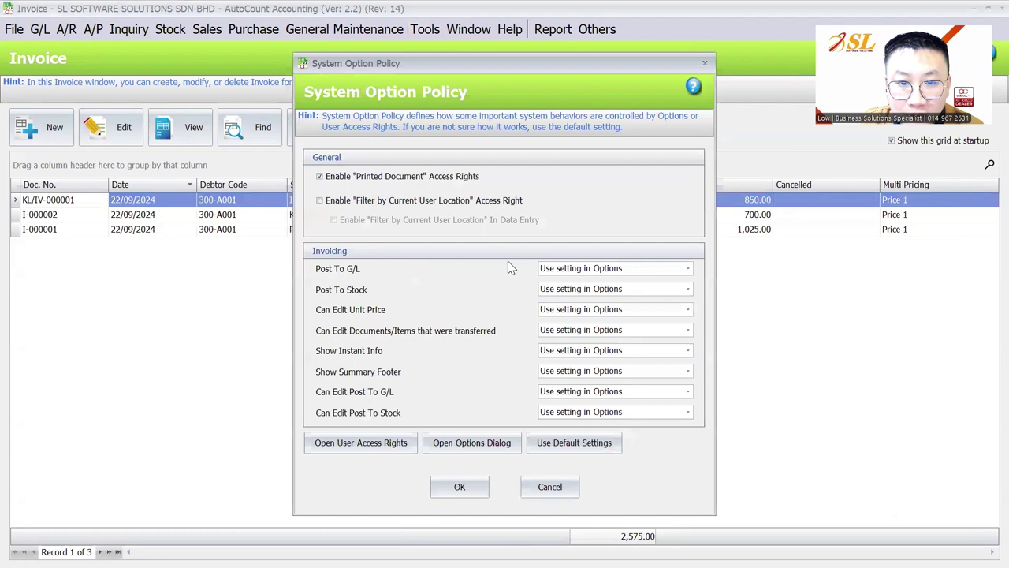
click(372, 205)
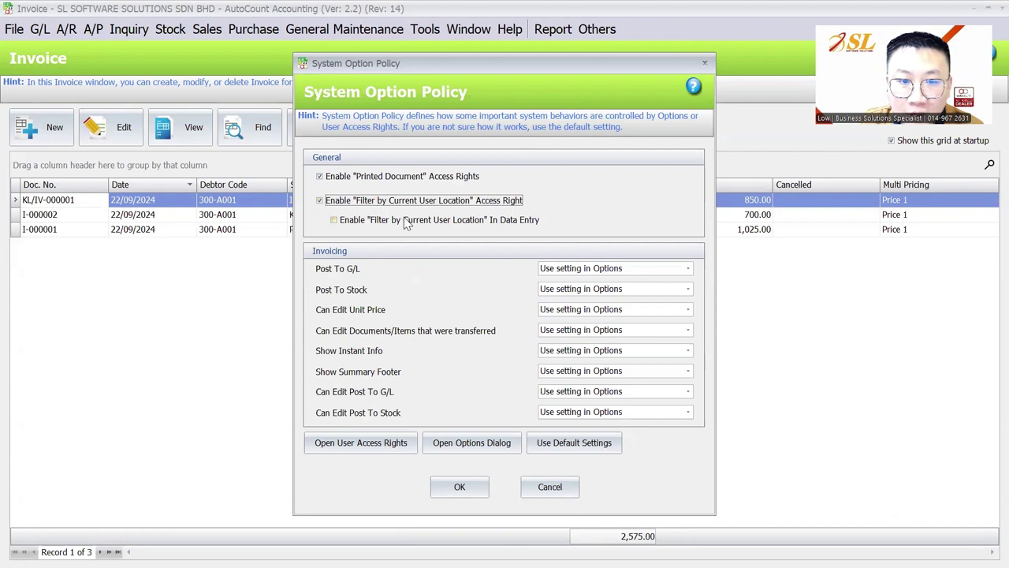
click(406, 221)
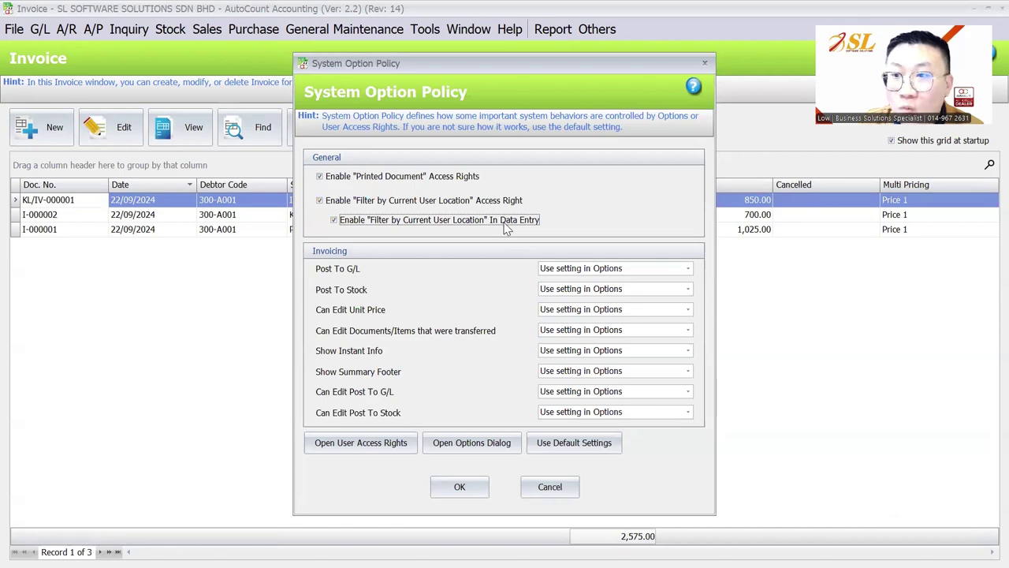
click(461, 485)
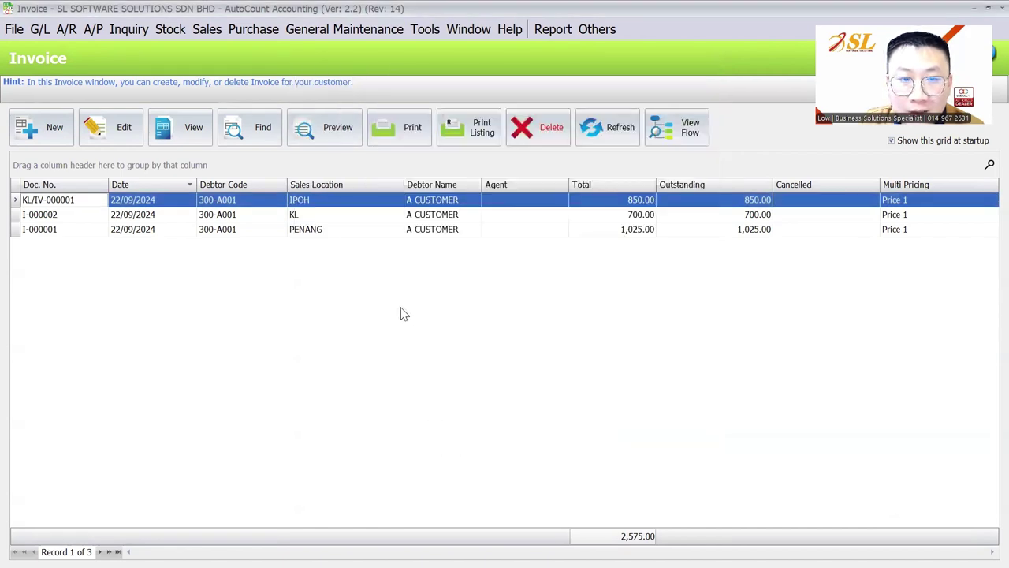
Step: Reopen the System Option Policy to verify the location filter settings are kept
click(368, 26)
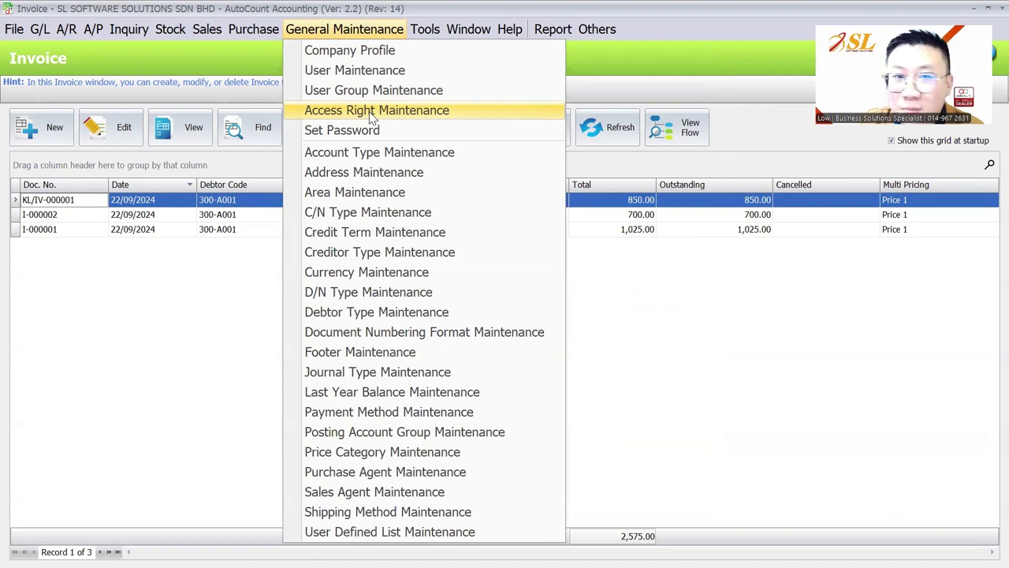
mouse_move(425, 29)
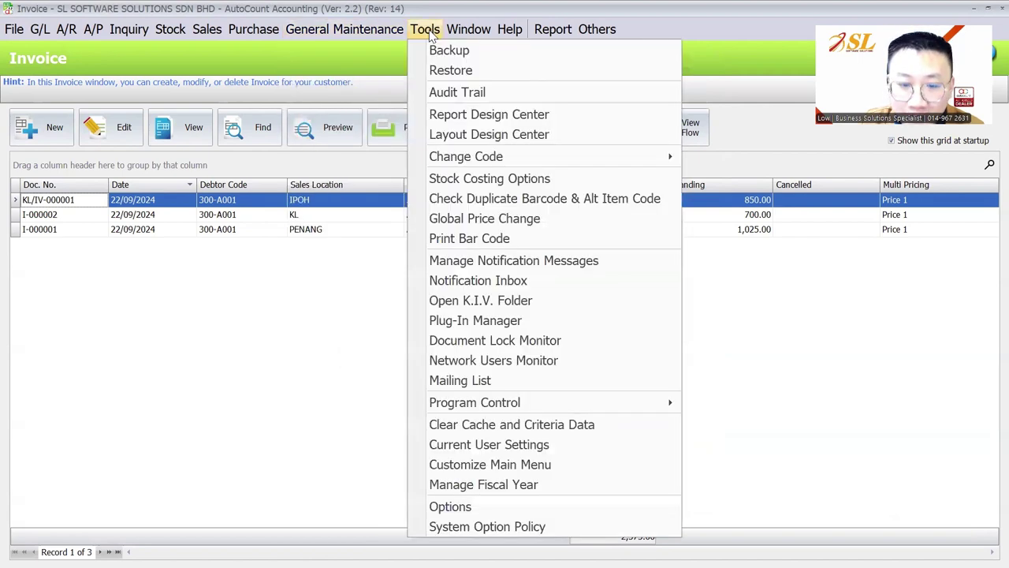
click(465, 528)
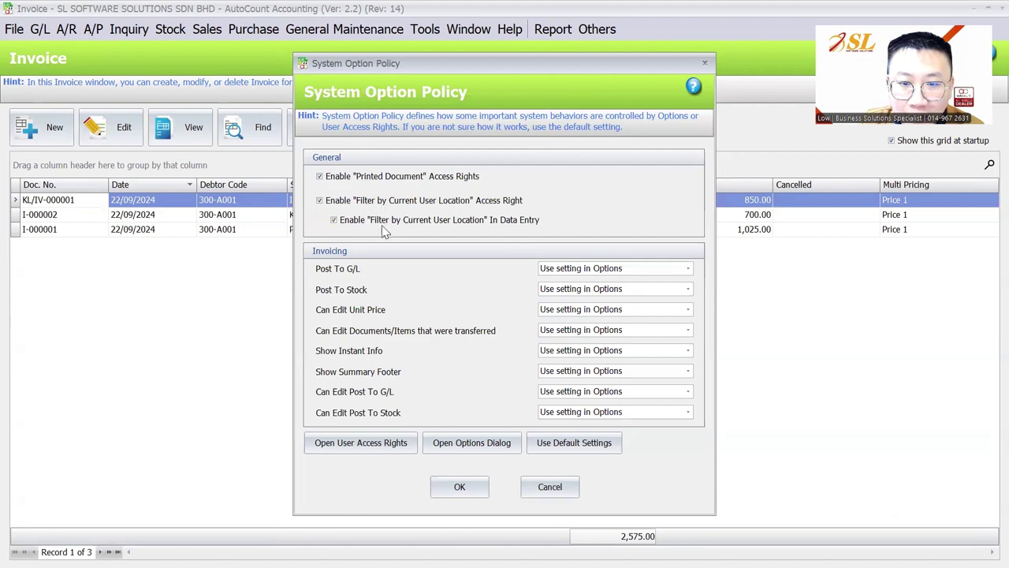
click(460, 487)
click(345, 29)
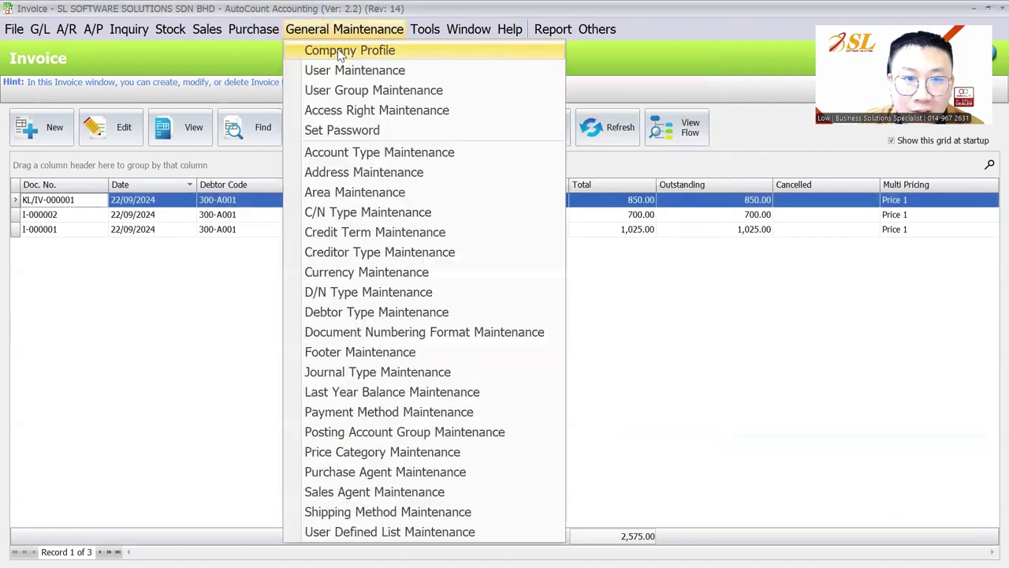
Step: Search access rights for 'filter' and grant Filter by Current User Location to the non-admin user
click(344, 110)
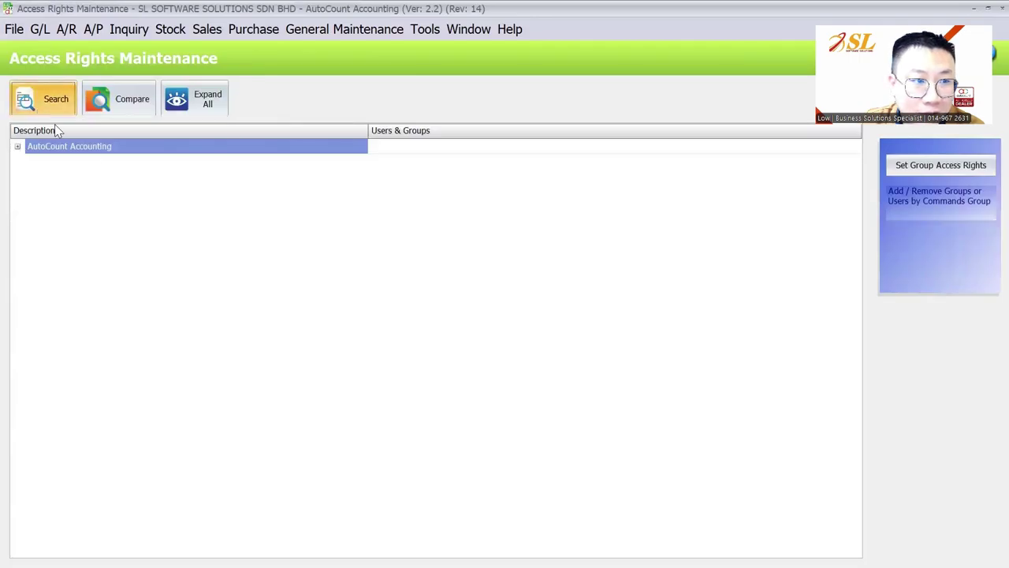
click(53, 103)
text(filter)
key(Return)
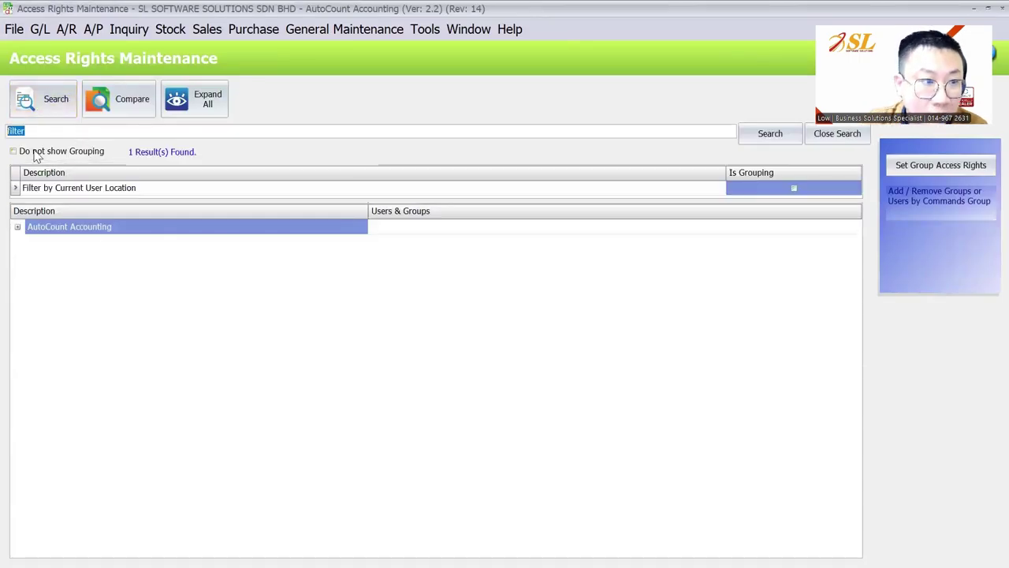
click(71, 188)
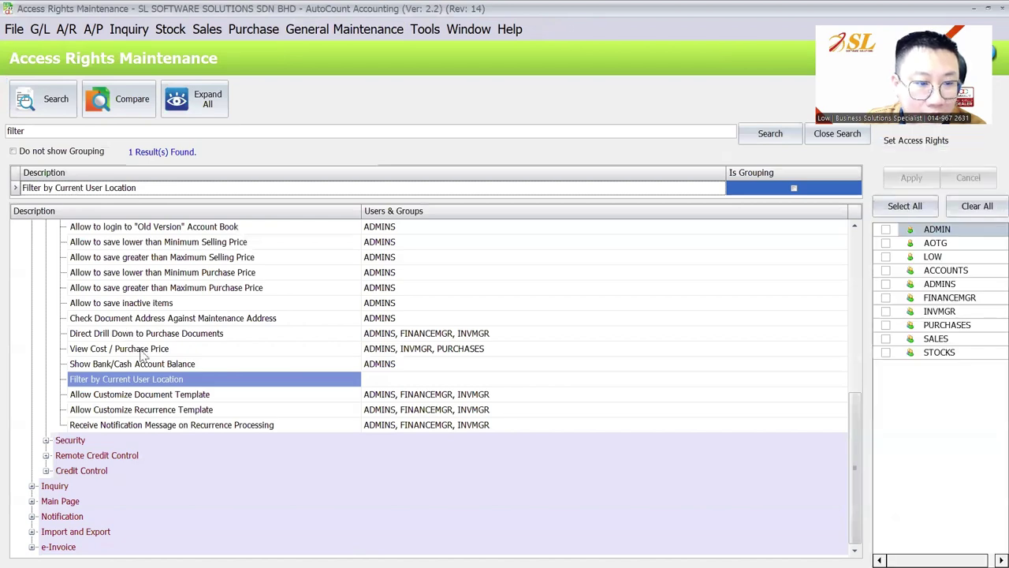
click(290, 380)
click(886, 257)
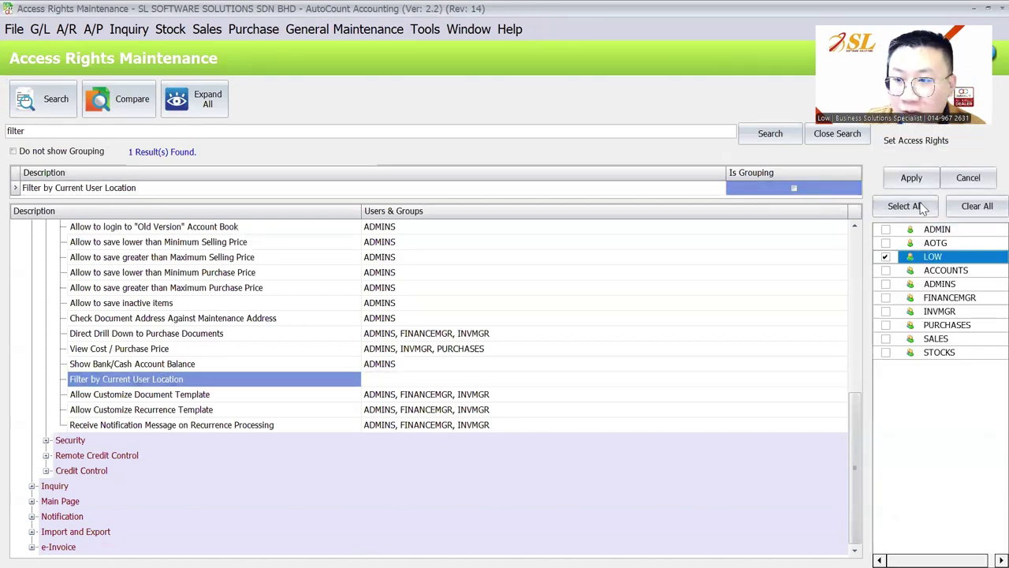
click(917, 179)
scroll(401, 460, down, 3)
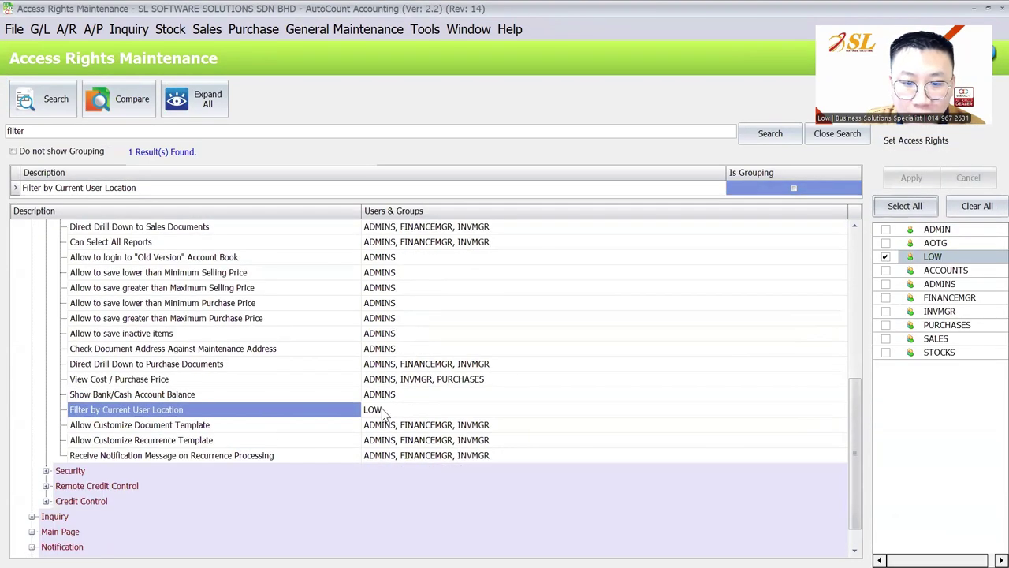
click(106, 411)
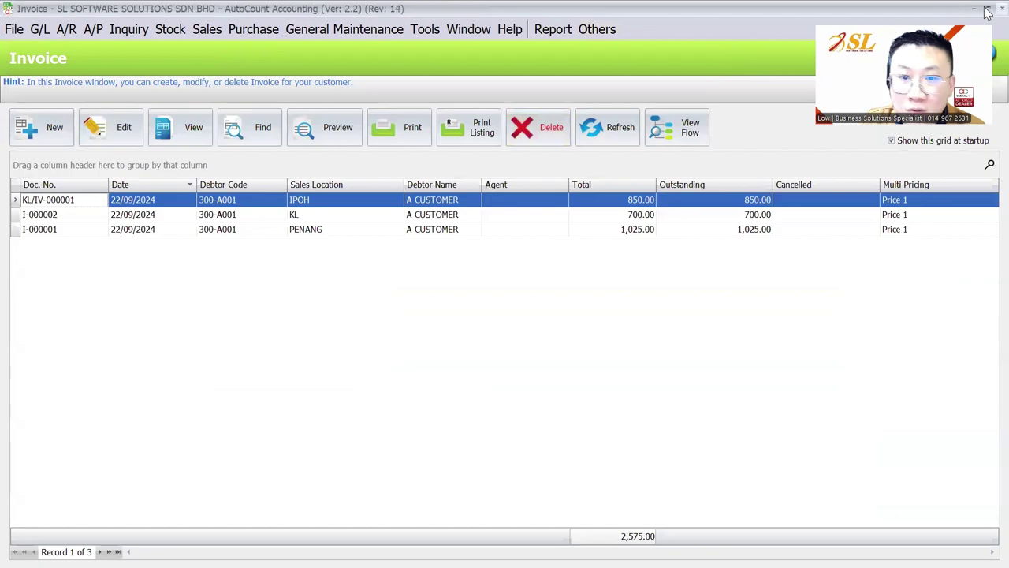
Step: Add the Sales Location column to the Invoice list through the Column Chooser
click(208, 29)
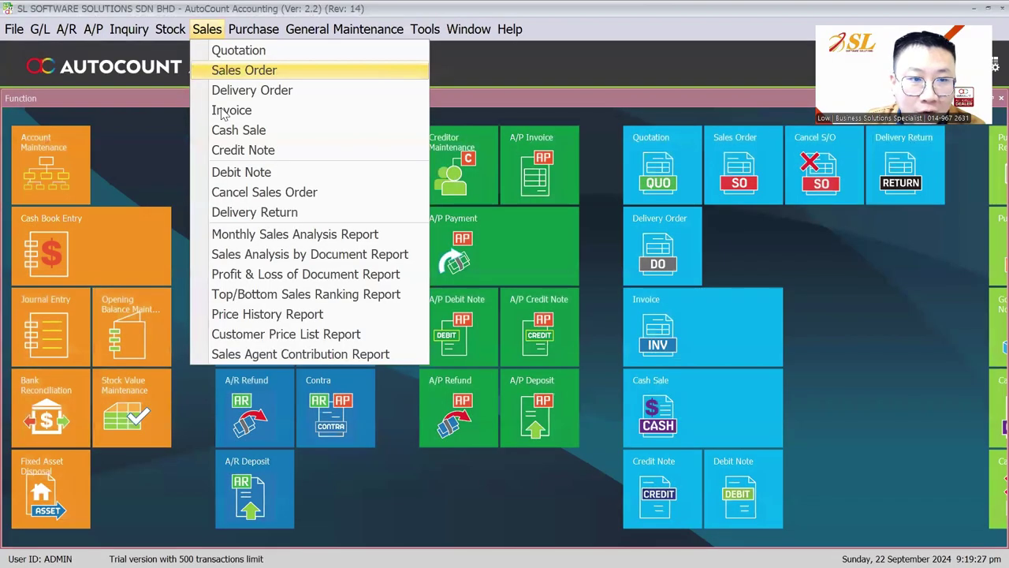
click(225, 111)
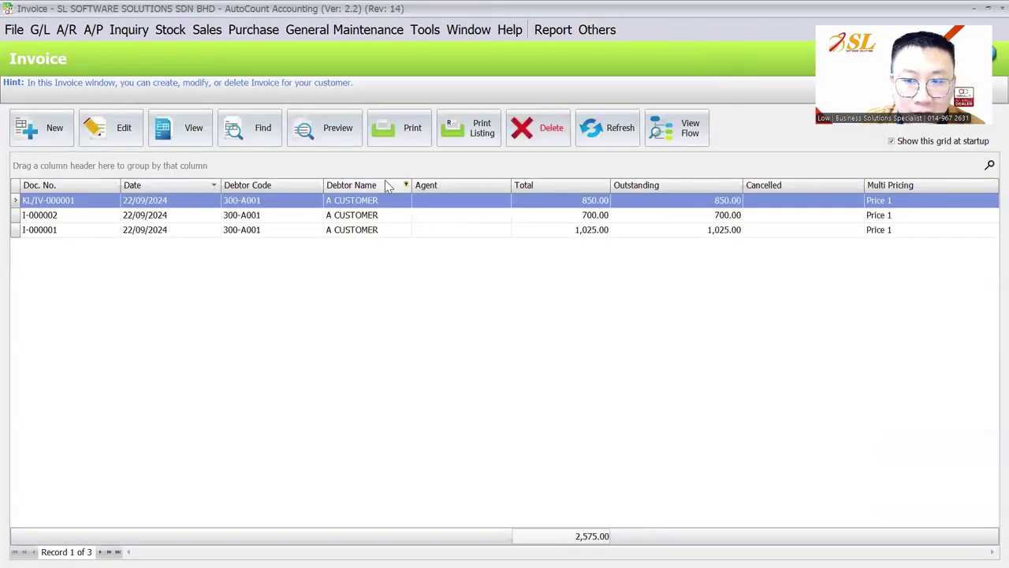
right_click(351, 186)
click(414, 135)
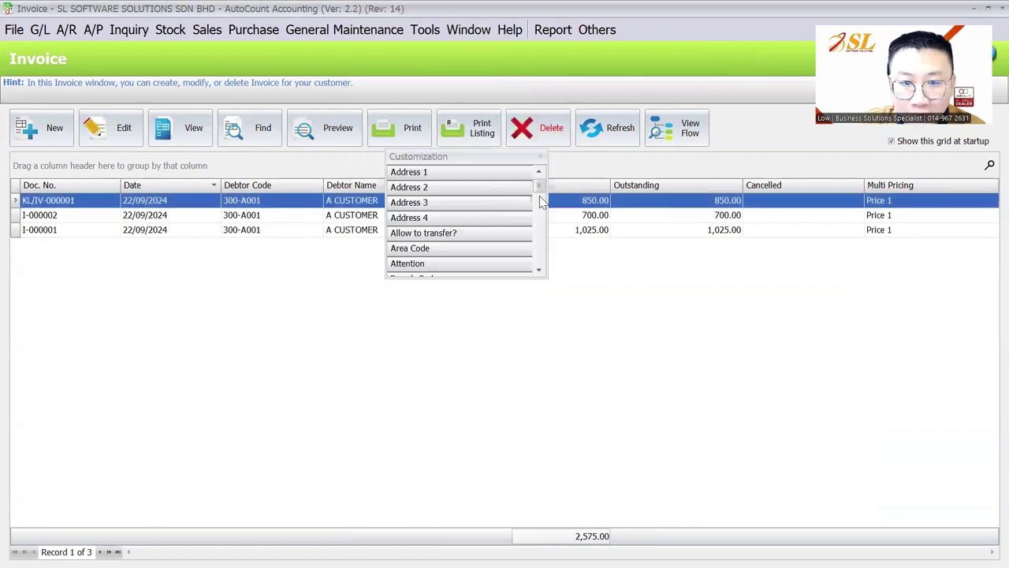
drag(539, 196, 522, 224)
scroll(452, 246, down, 3)
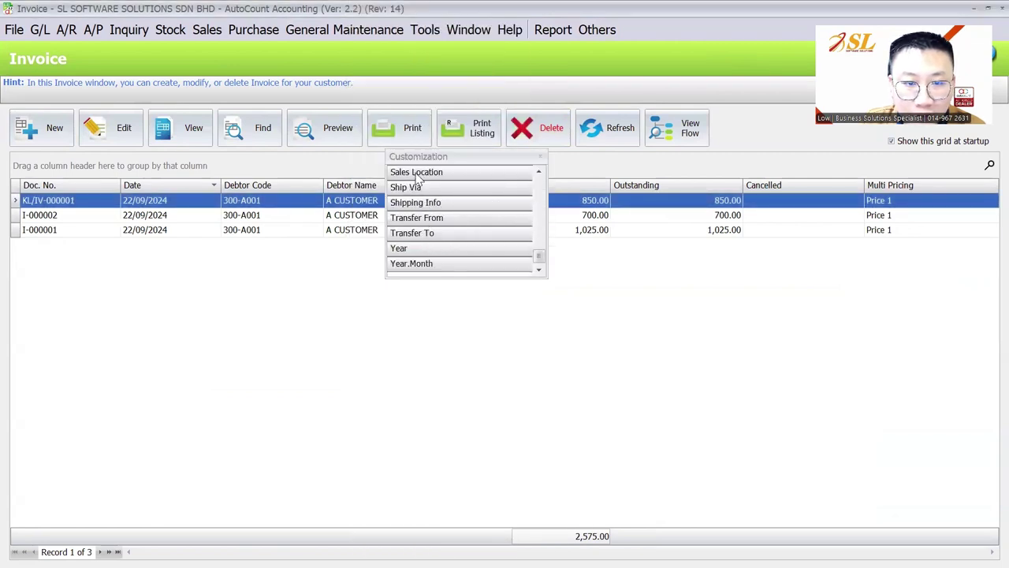
drag(418, 175, 324, 183)
click(540, 156)
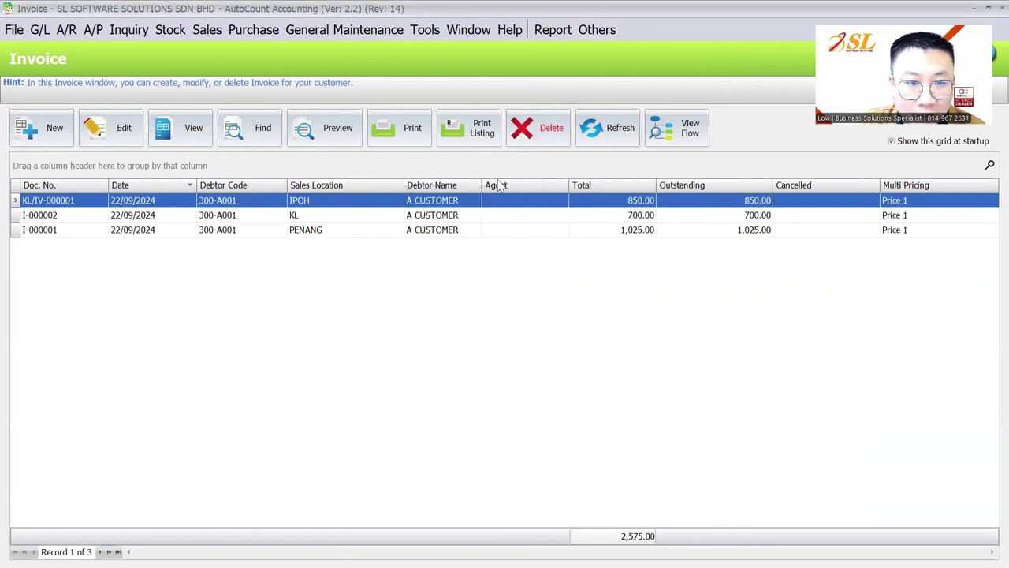
Step: Sort invoices by Doc. No. in reverse order and save the layout as the default
click(76, 188)
click(76, 185)
right_click(76, 185)
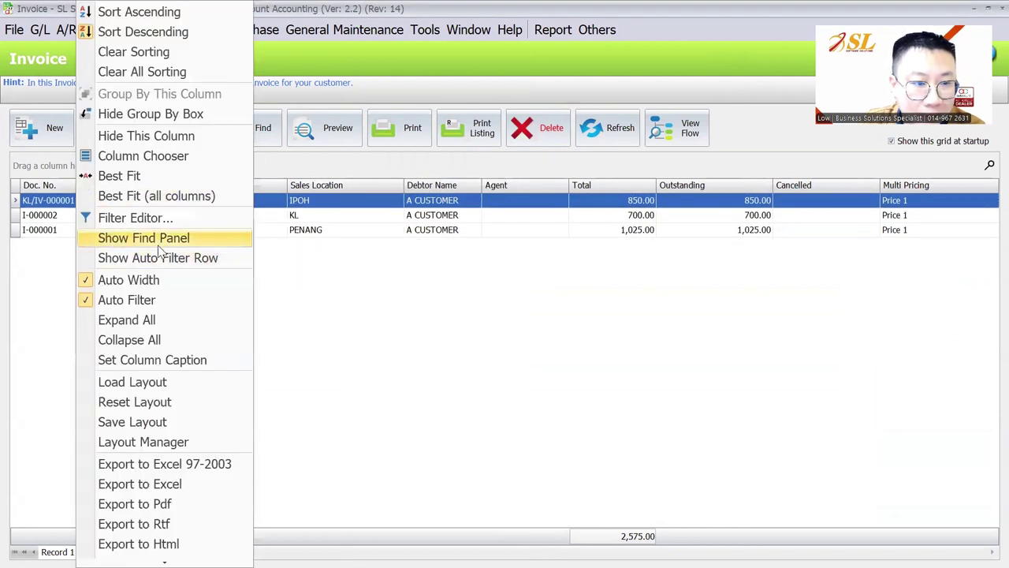
click(144, 422)
text(invoice)
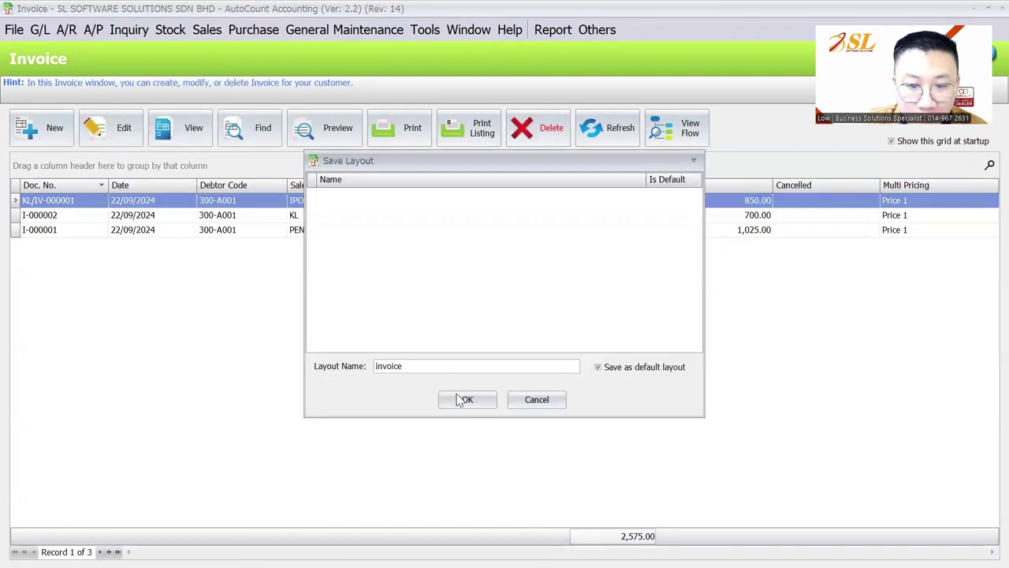
click(462, 399)
Step: Leave the current account book via File > Logon to New Account Book, confirming Yes
click(13, 29)
click(43, 72)
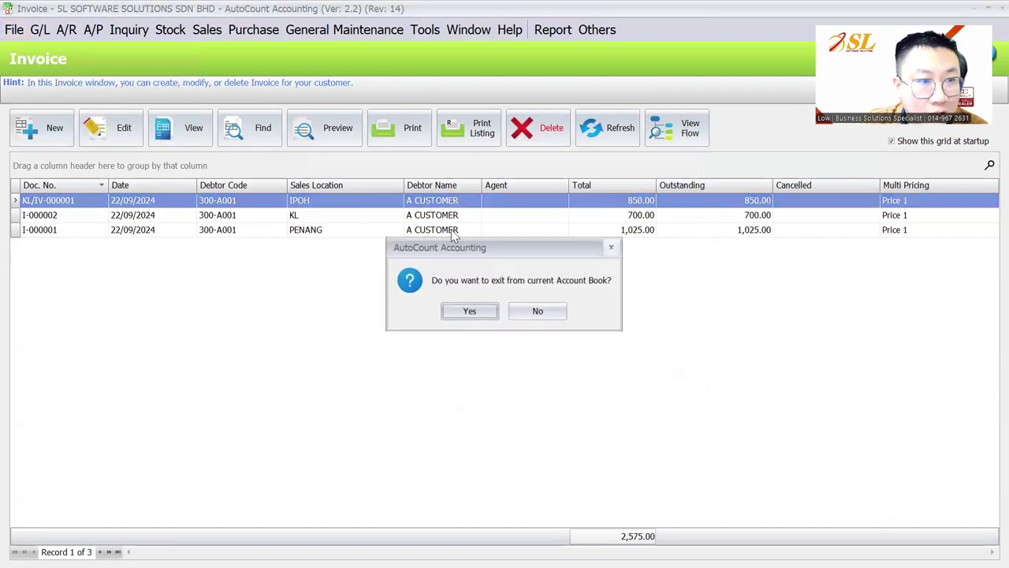
click(469, 310)
Step: Log in with the non-admin user ID and its password
key(alt+Tab)
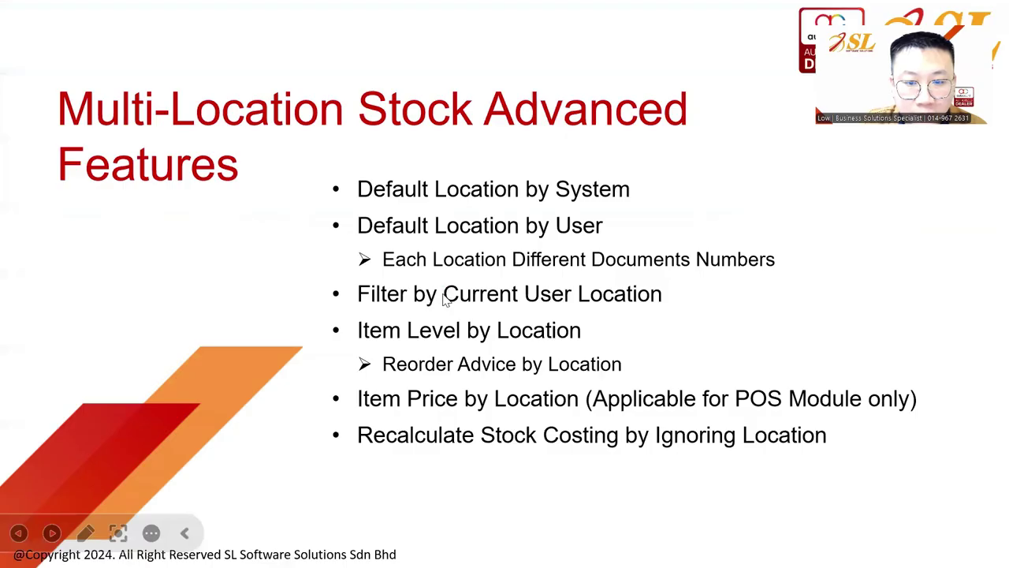
double_click(510, 469)
text(LOW)
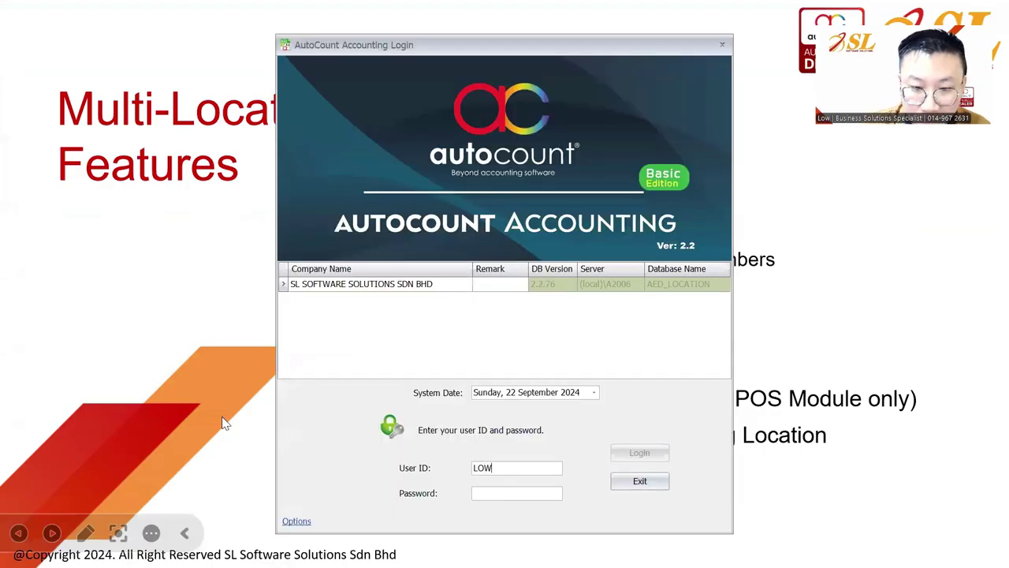
key(Tab)
text(*****)
key(Return)
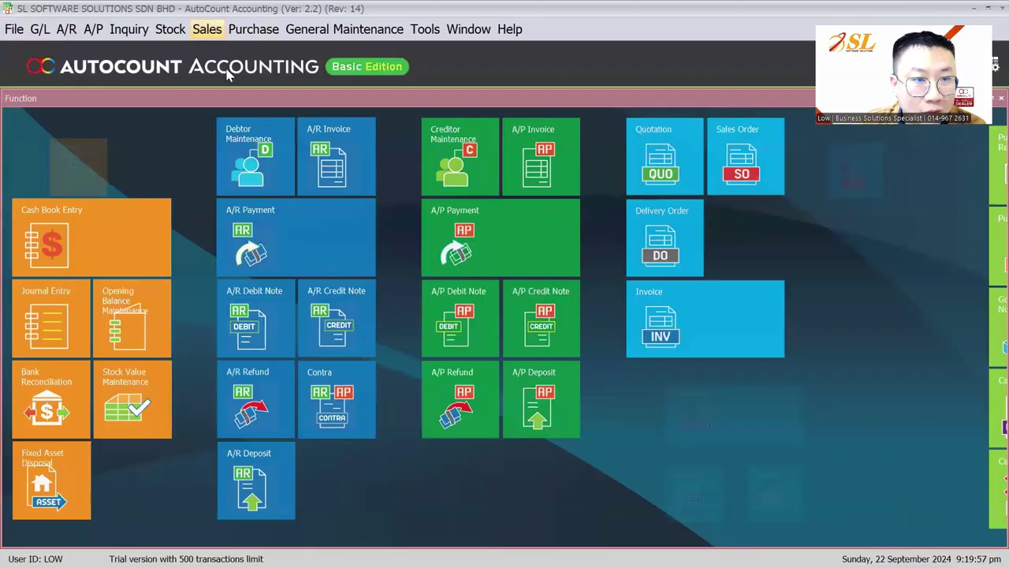
Step: Open the Invoice list, check its Print Listing, and start a new PENANG invoice
click(206, 30)
click(237, 109)
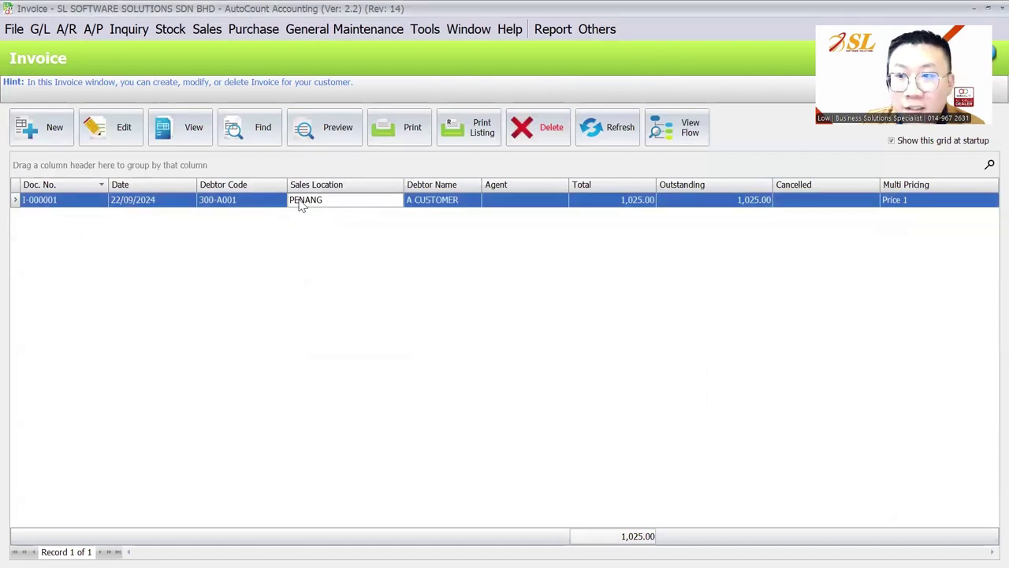
click(207, 29)
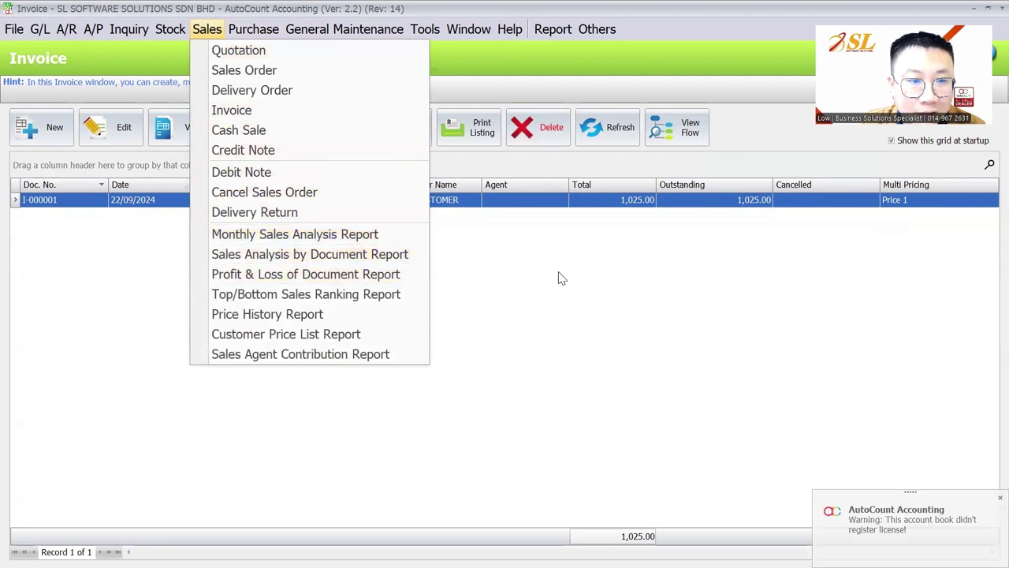
click(473, 128)
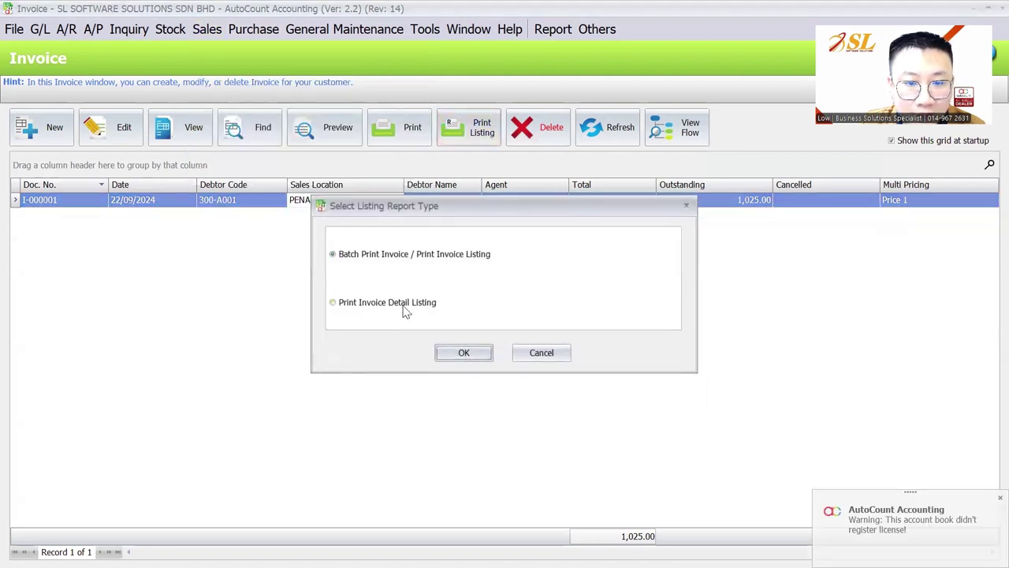
click(464, 356)
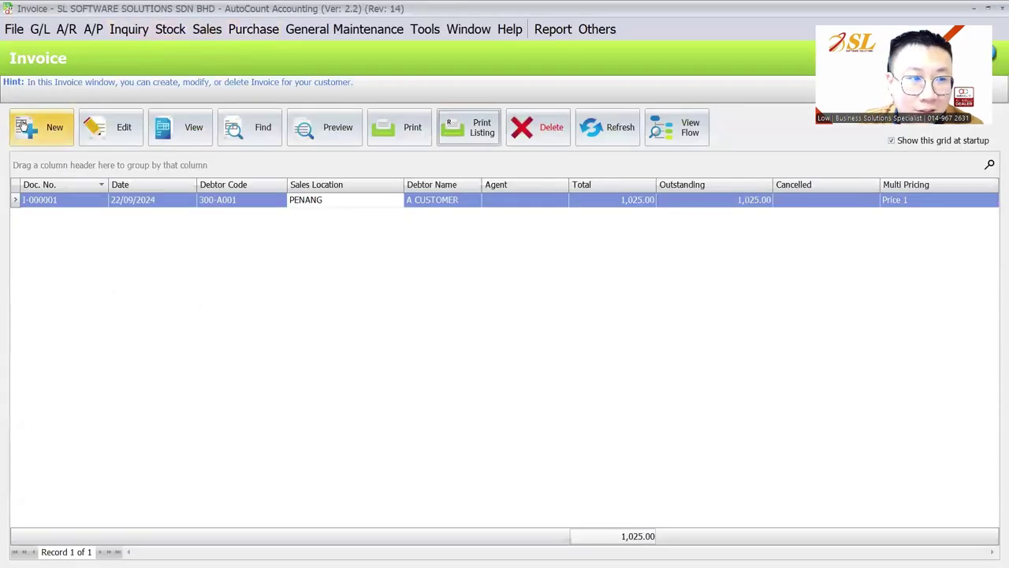
click(22, 124)
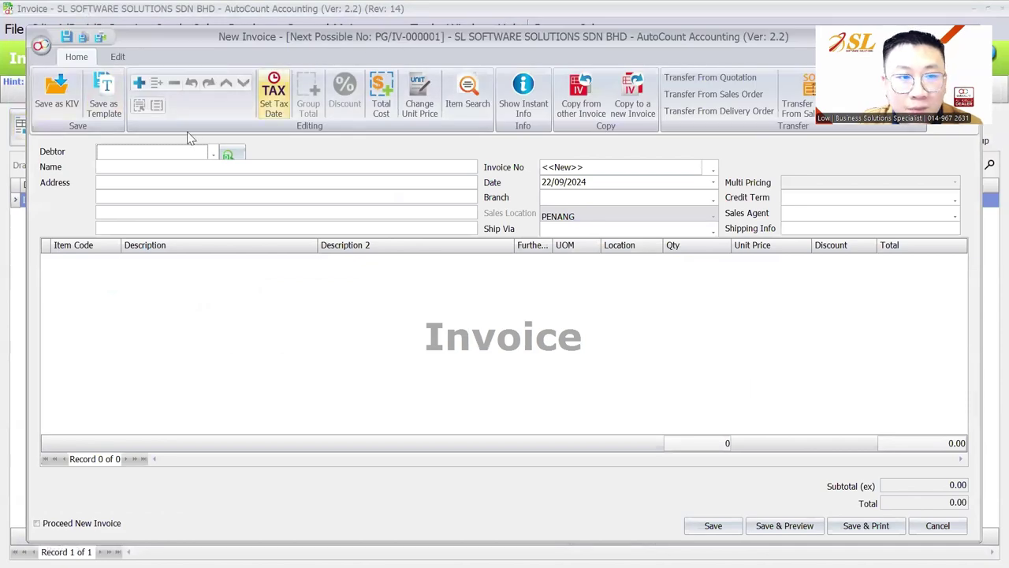
Step: Choose the sample customer as debtor and add an ITEM A detail line
click(213, 153)
click(208, 234)
right_click(216, 259)
click(252, 41)
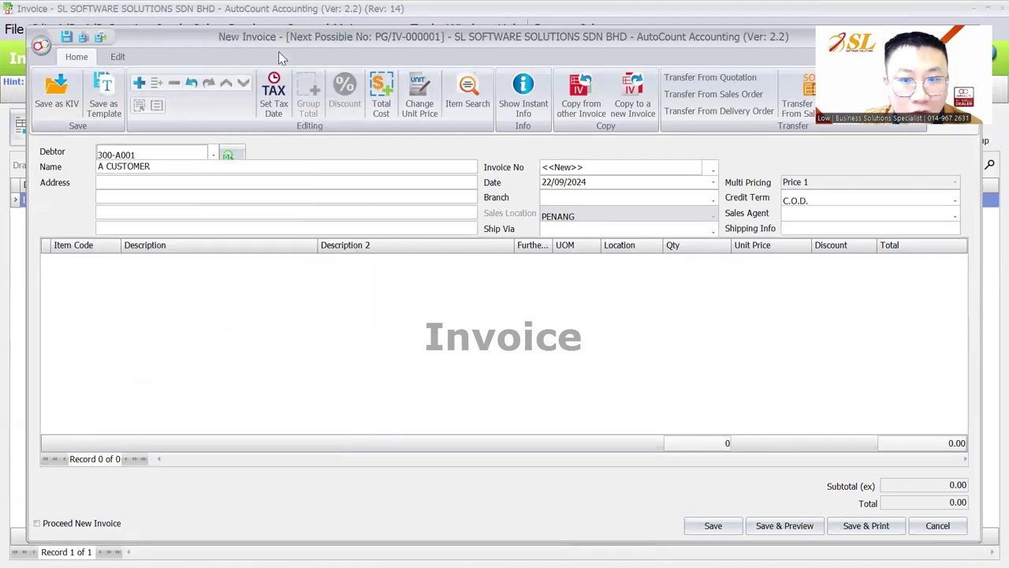
click(115, 260)
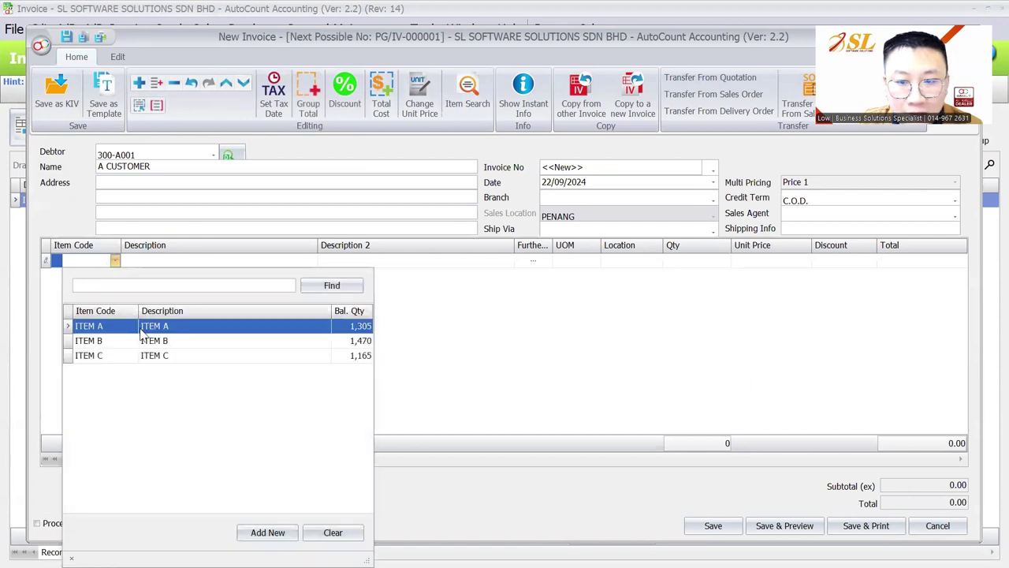
click(142, 328)
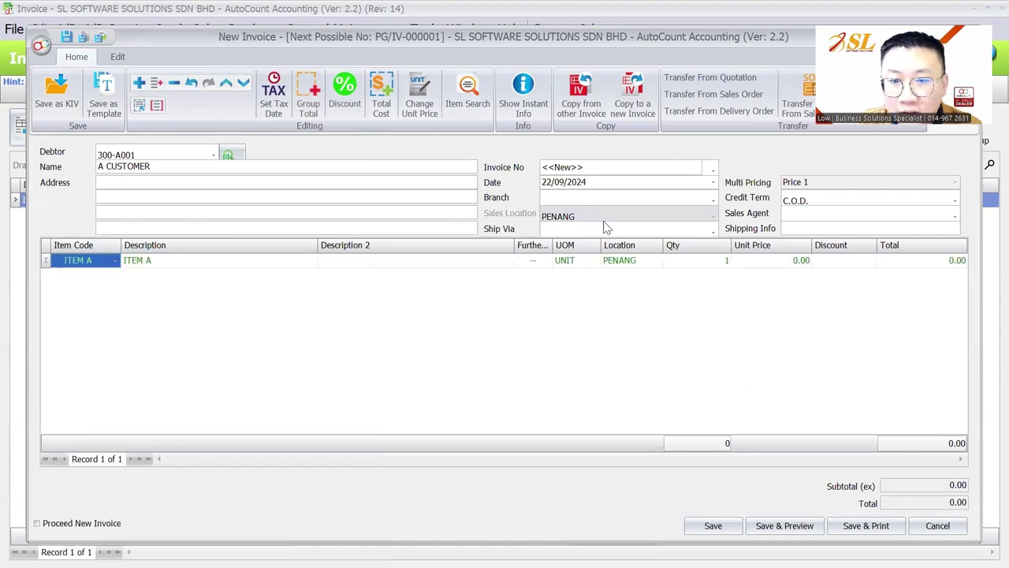
Step: Set ITEM A's quantity to 10 at unit price 5.00 and save the invoice
click(692, 265)
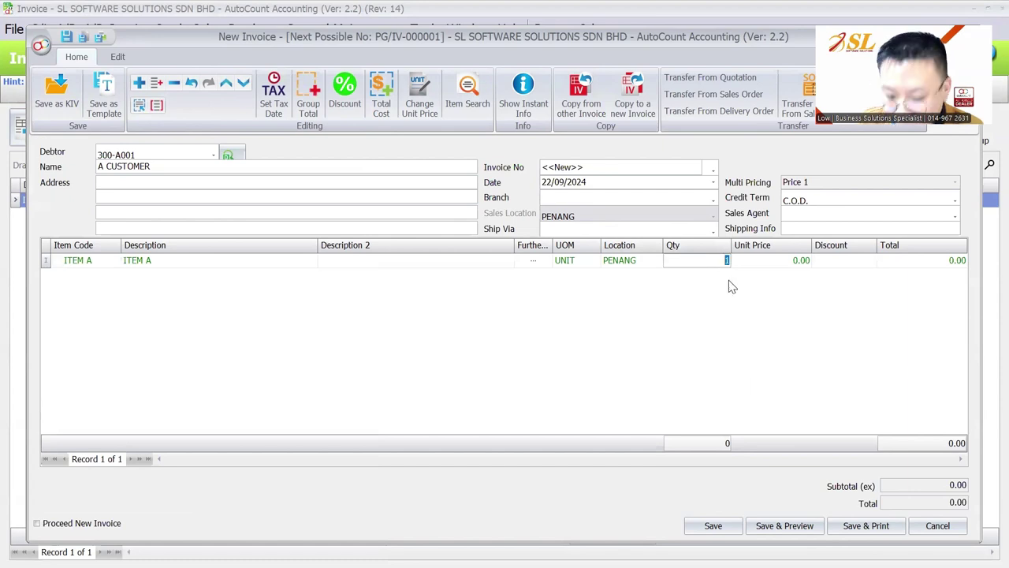
text(10)
key(Tab)
text(5)
key(Tab)
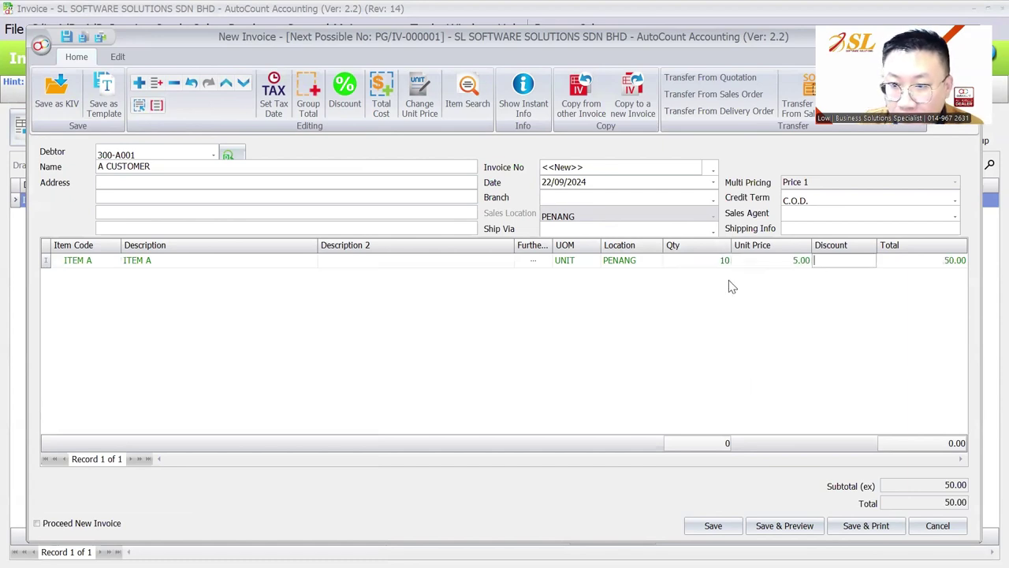
key(ctrl+s)
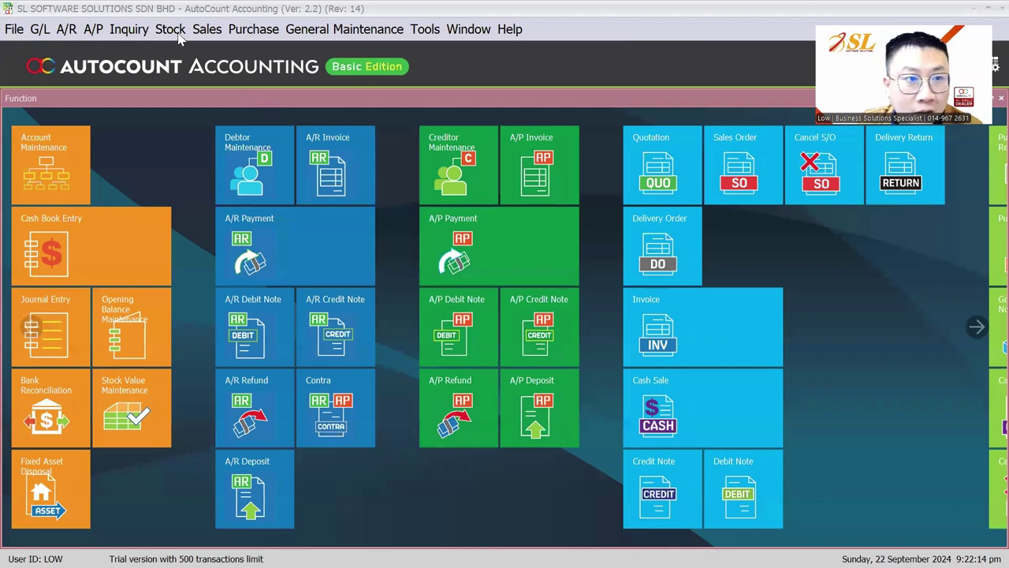
Step: Run the Stock Balance inquiry
click(179, 30)
mouse_move(183, 73)
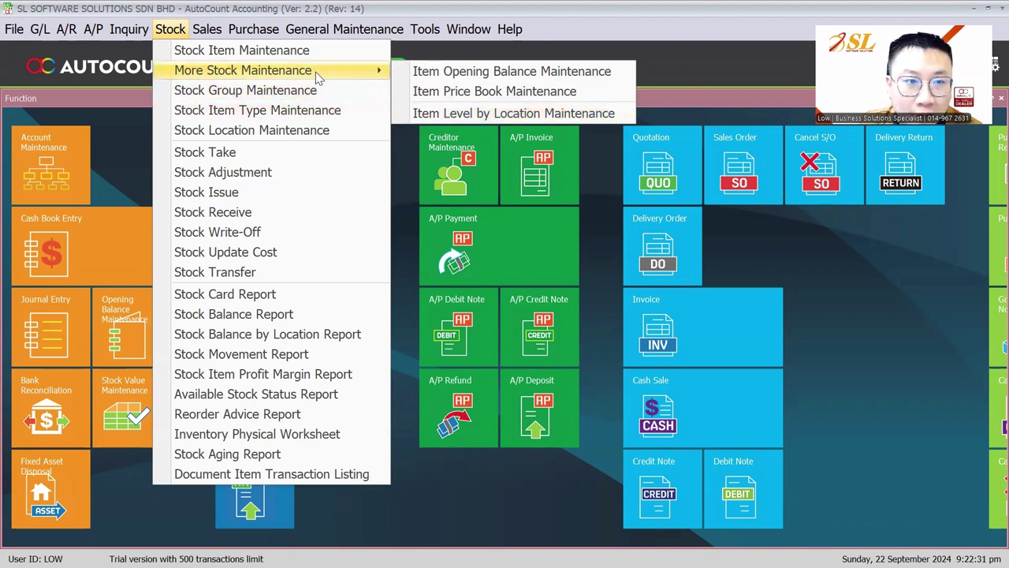
click(304, 315)
click(57, 175)
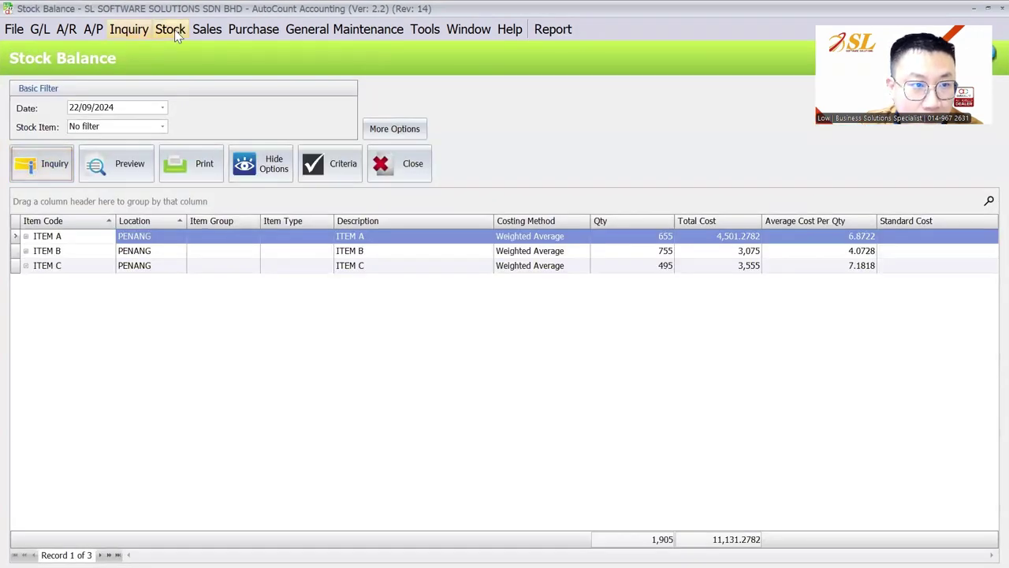
Step: Open ITEM A in Stock Item Maintenance, review its PENANG, KL and IPOH rows, then close it
click(174, 29)
click(237, 48)
click(189, 130)
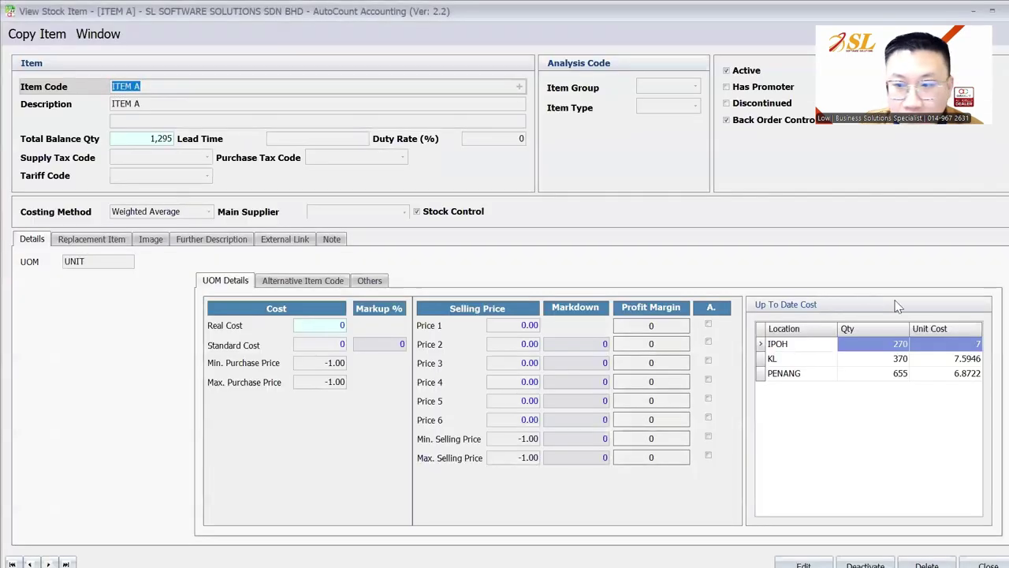
click(799, 347)
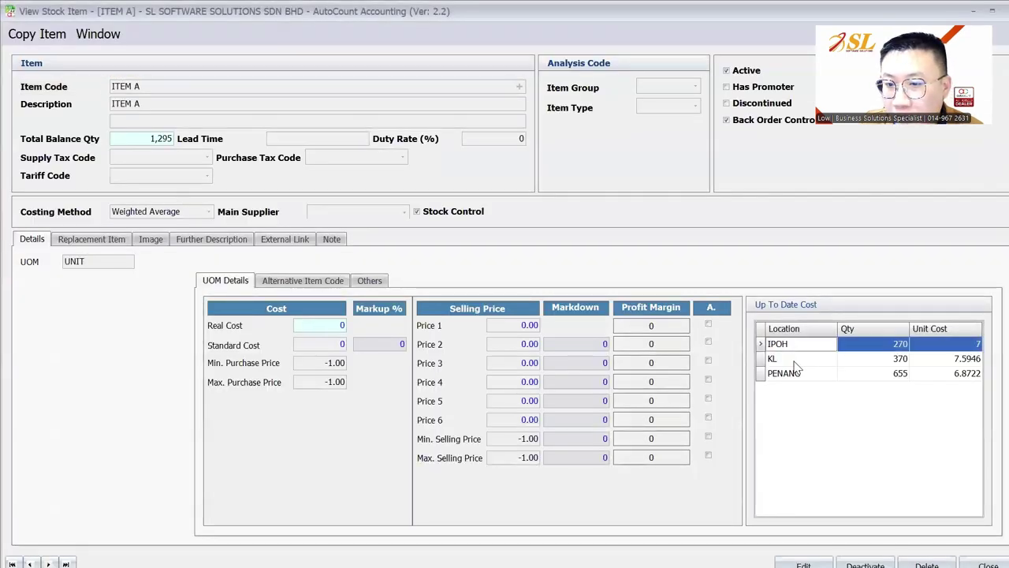
click(796, 374)
click(798, 359)
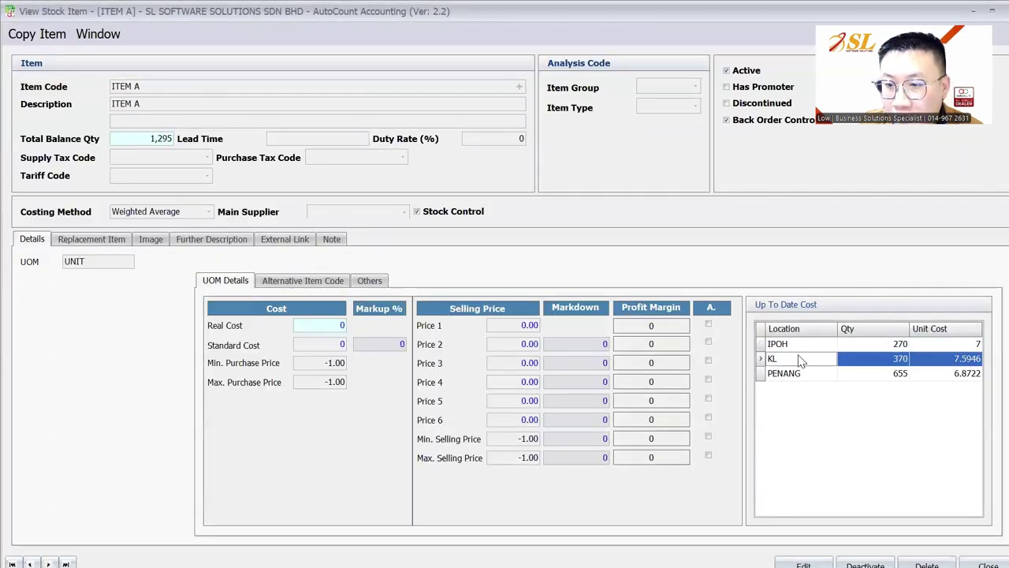
click(800, 344)
click(803, 359)
click(804, 375)
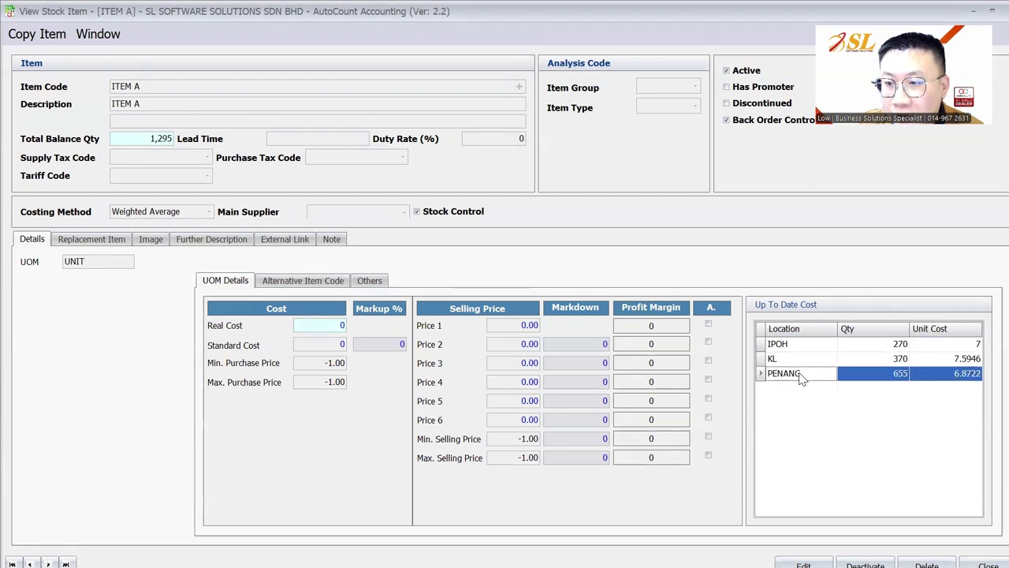
click(800, 359)
click(801, 345)
click(803, 374)
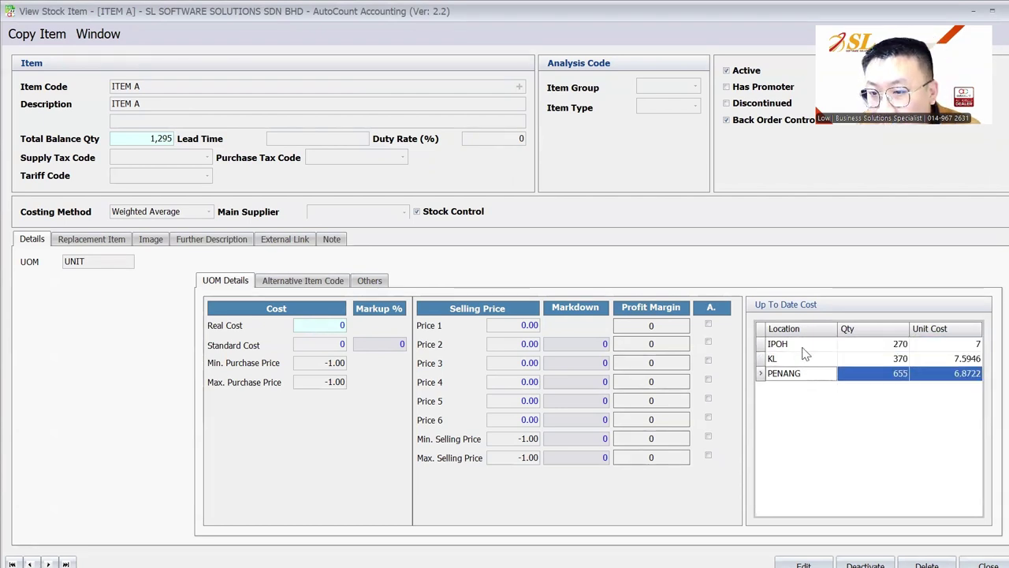
click(803, 347)
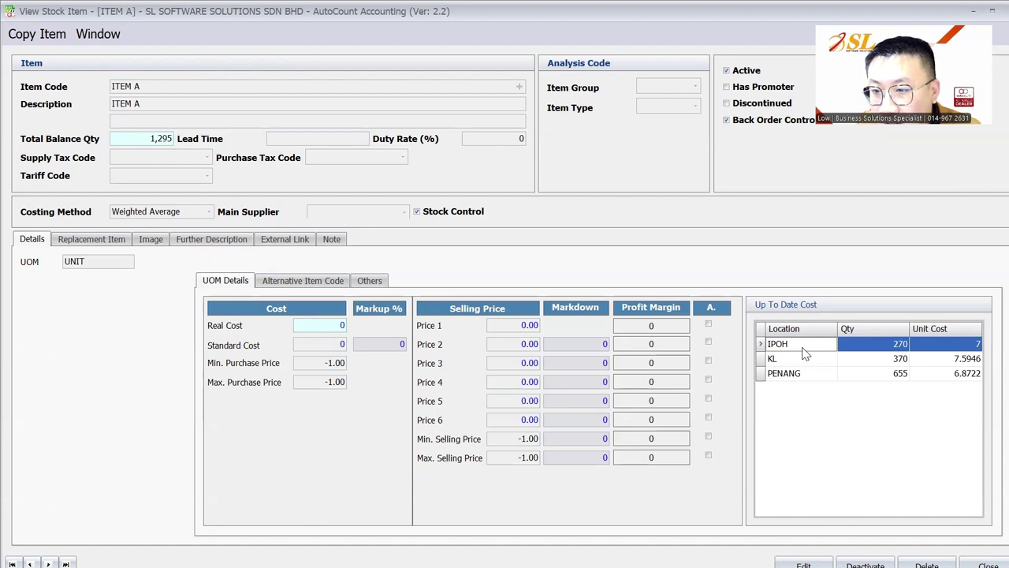
click(903, 347)
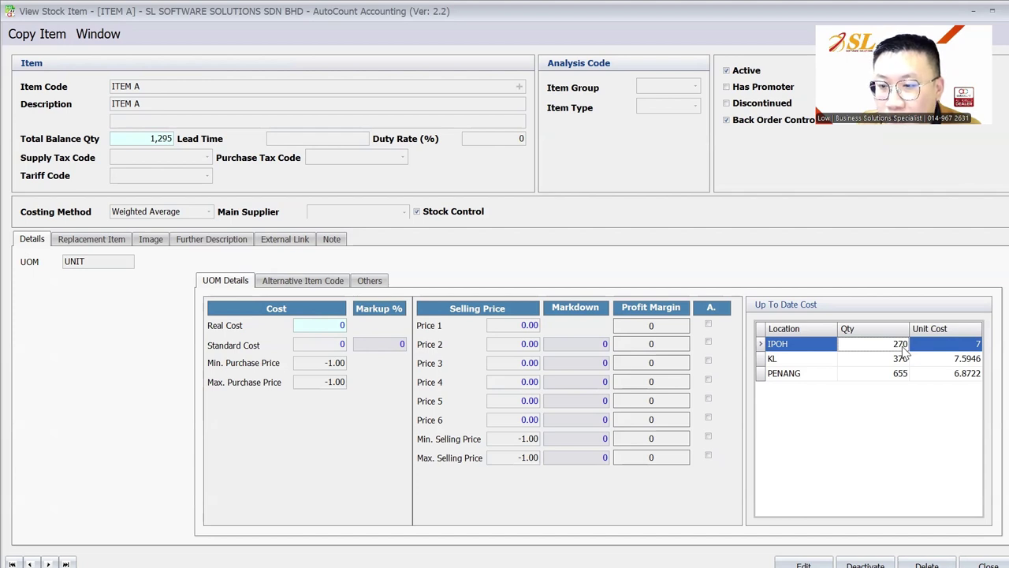
key(Escape)
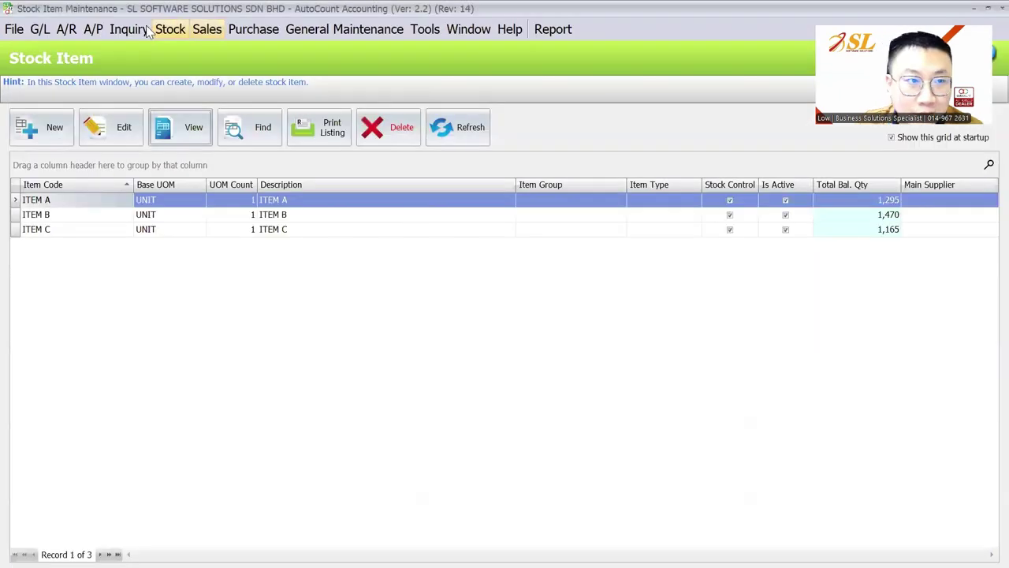
Step: Open Item Level by Location maintenance filtered to location IPOH
click(170, 30)
click(219, 89)
key(Escape)
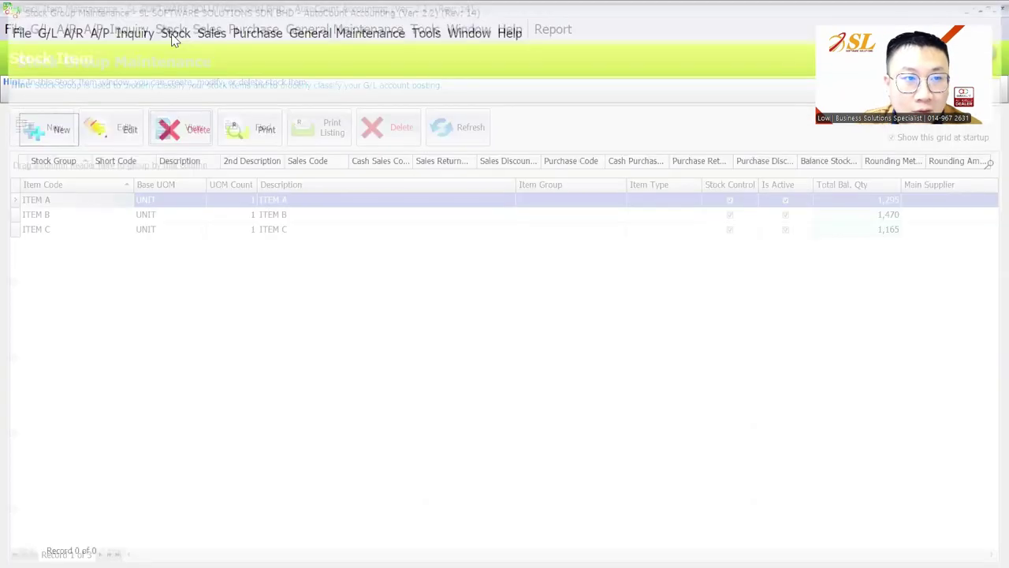
click(170, 29)
click(441, 110)
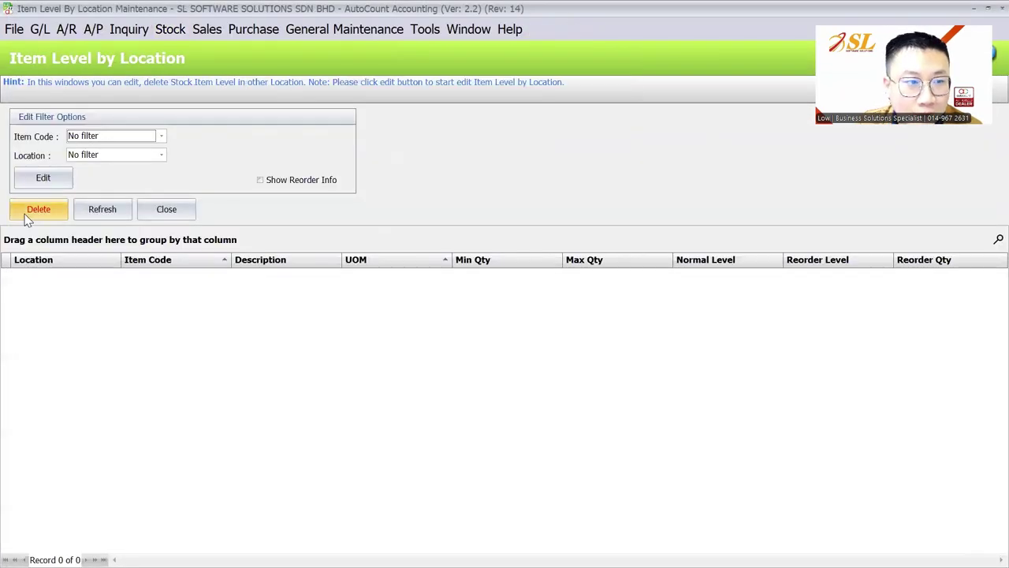
click(87, 156)
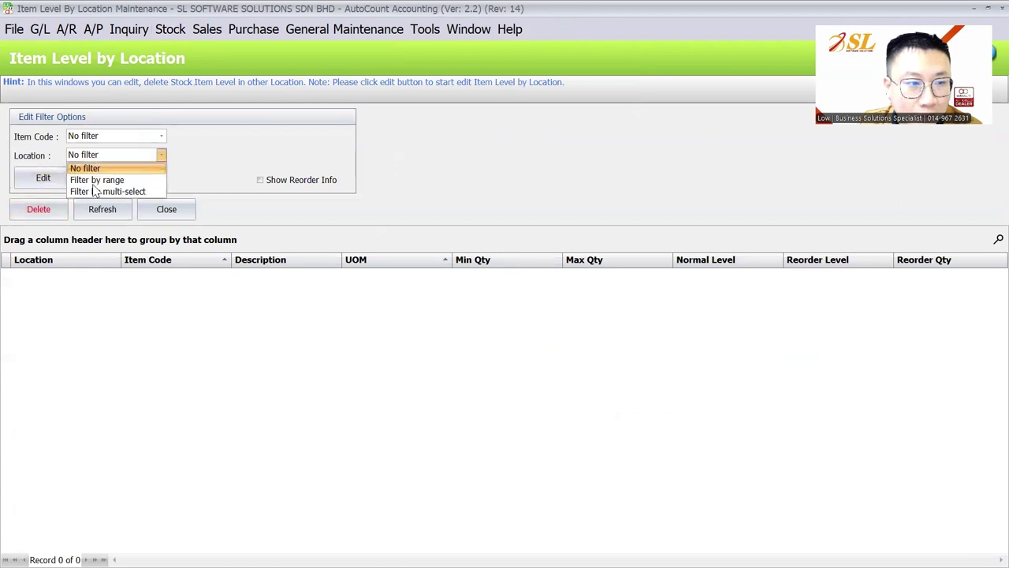
click(93, 191)
click(268, 202)
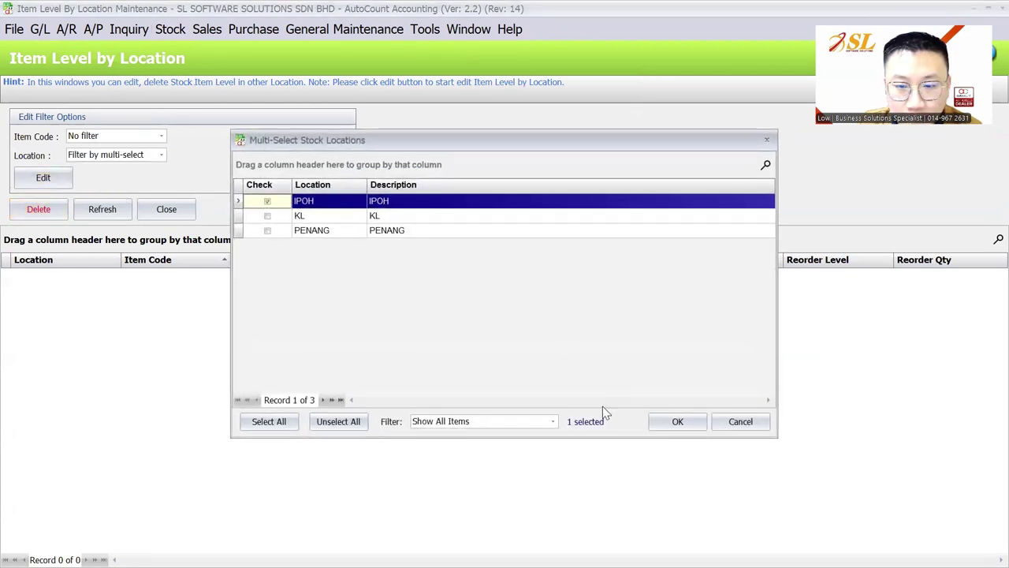
click(678, 421)
Step: Enter reorder level 300 for ITEM A, ITEM B and ITEM C at IPOH
click(45, 176)
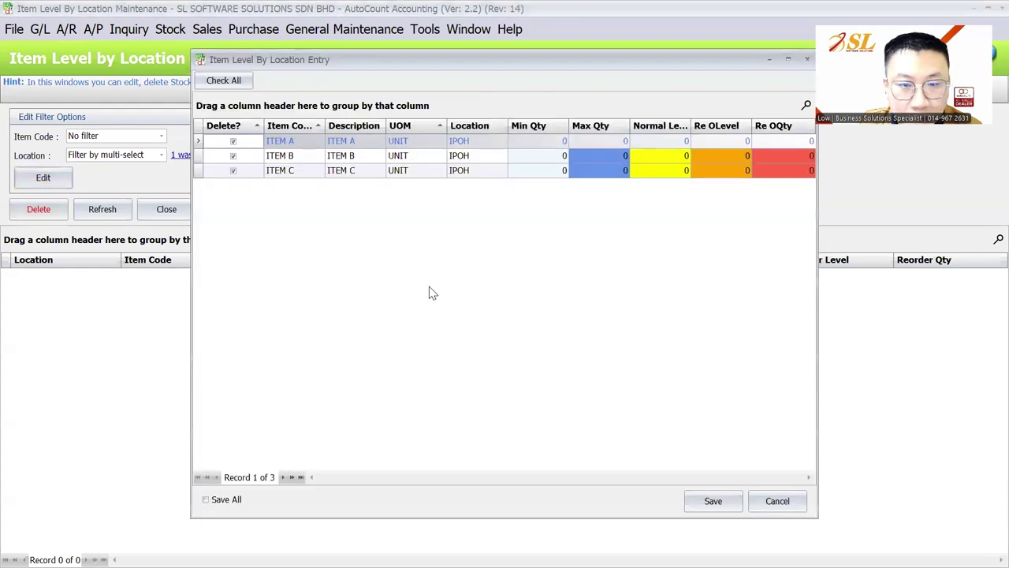
click(709, 141)
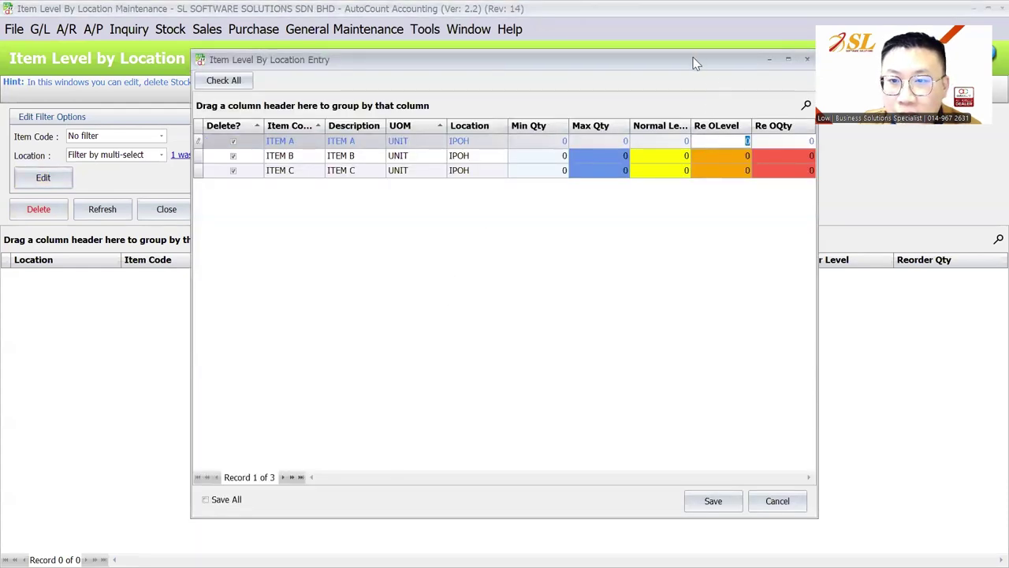
drag(707, 63, 603, 78)
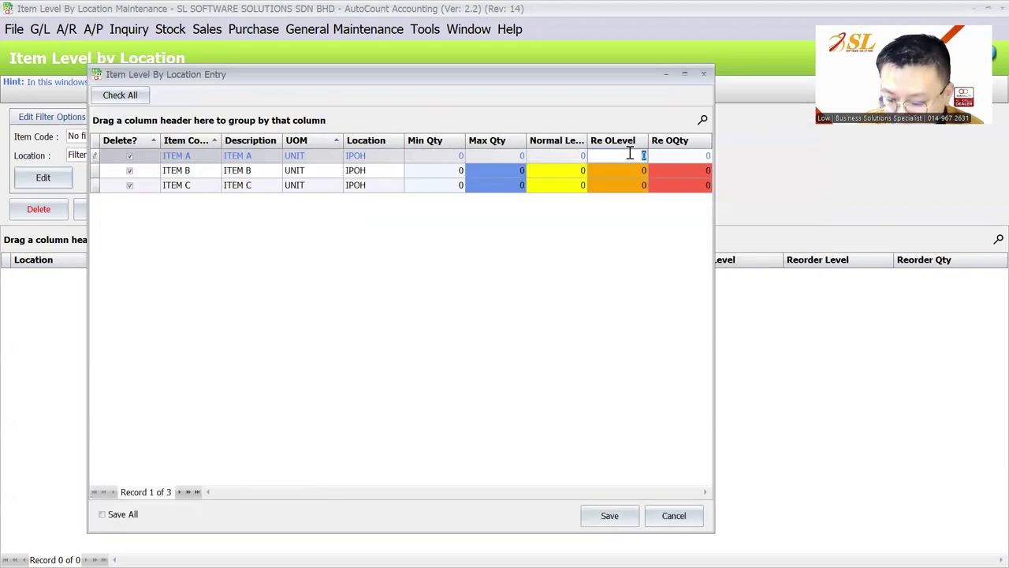
key(Down)
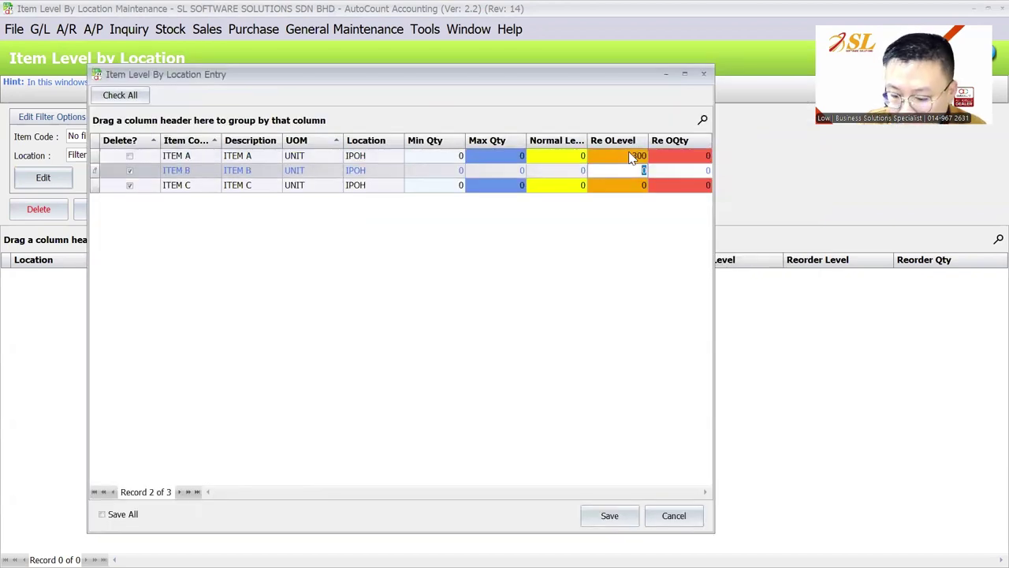
text(300)
key(Down)
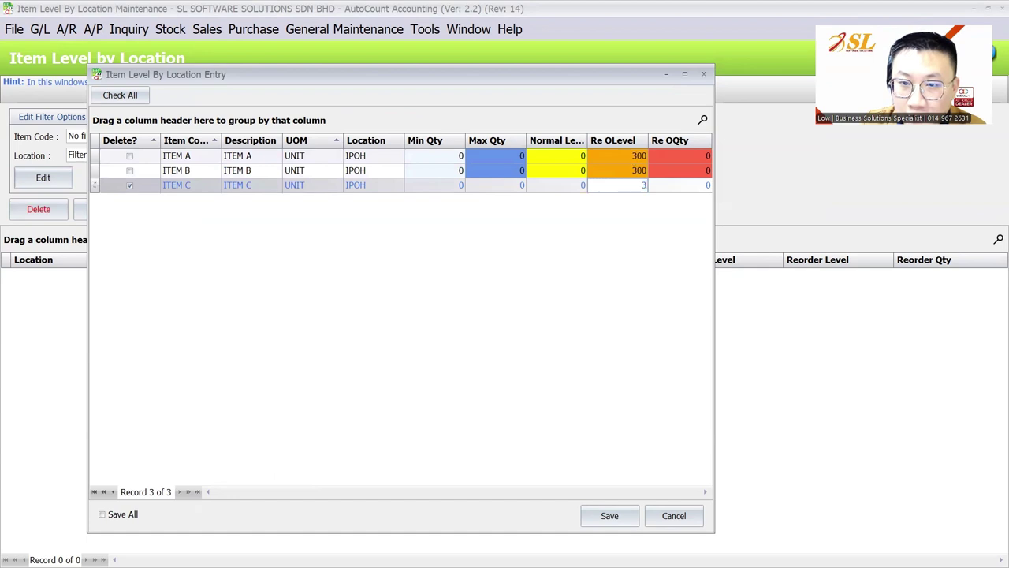
Step: Enter reorder quantities 500, 400 and 500 and save the IPOH item levels
click(631, 157)
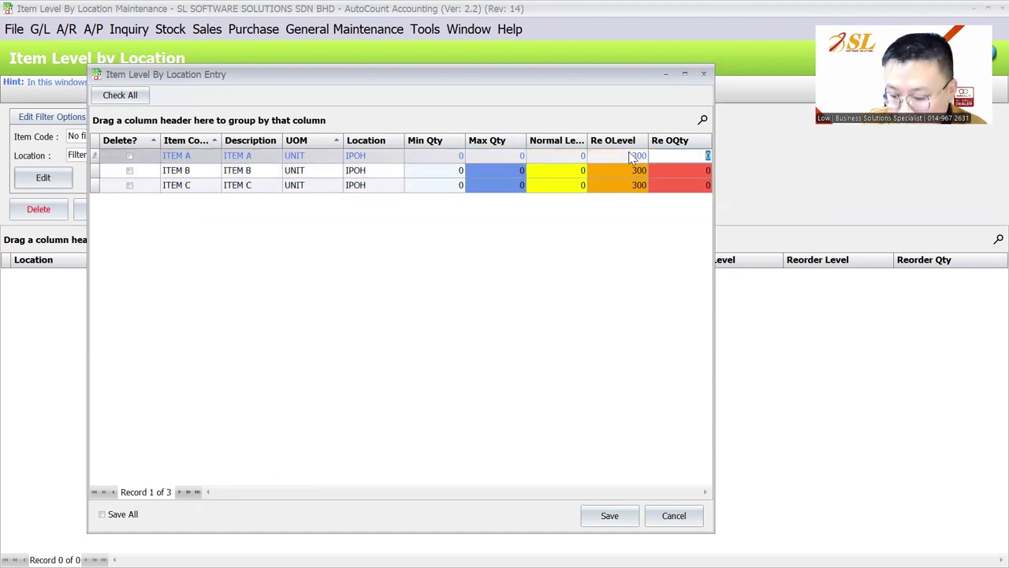
key(Down)
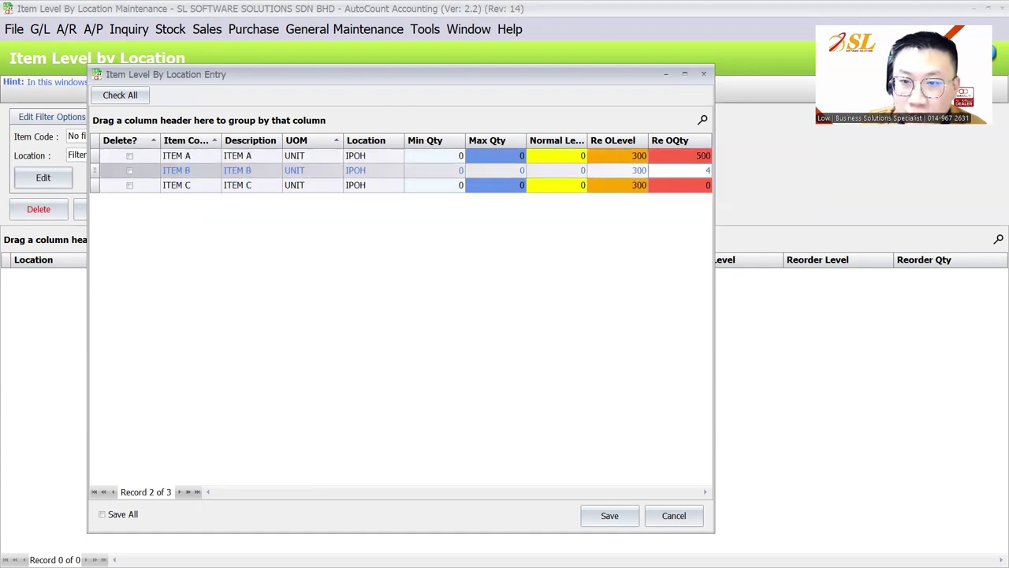
text(400)
key(Down)
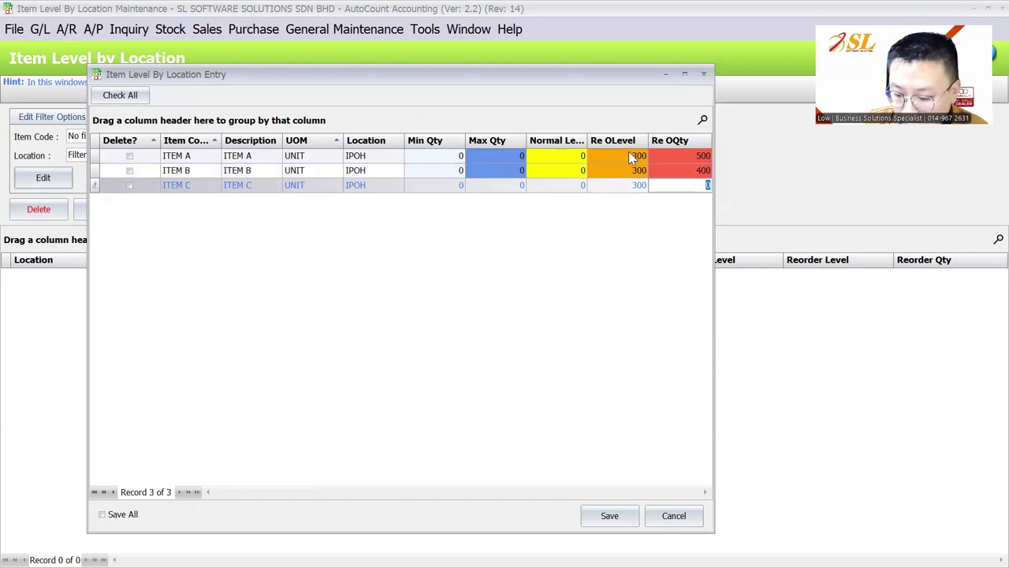
text(500)
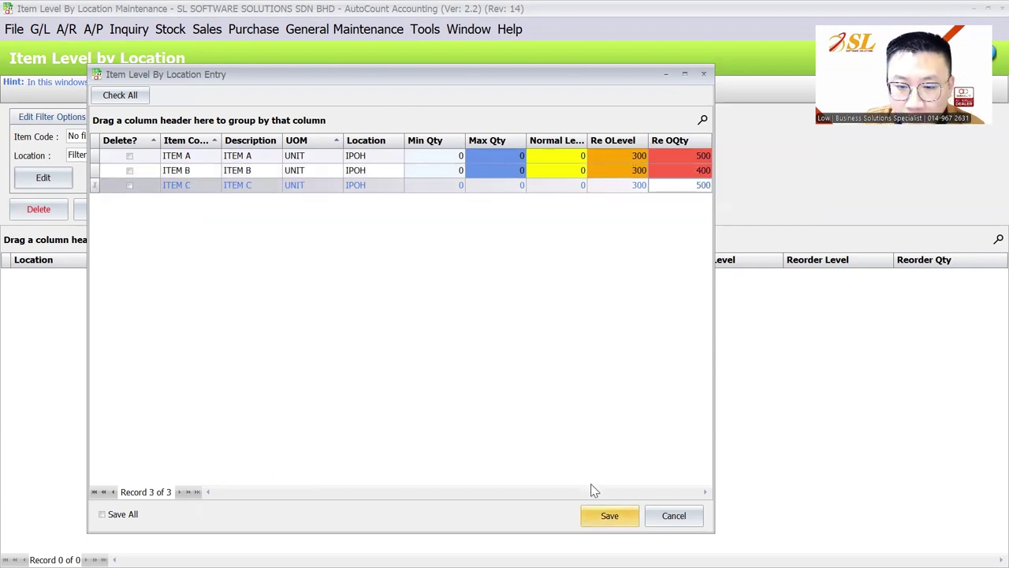
click(608, 514)
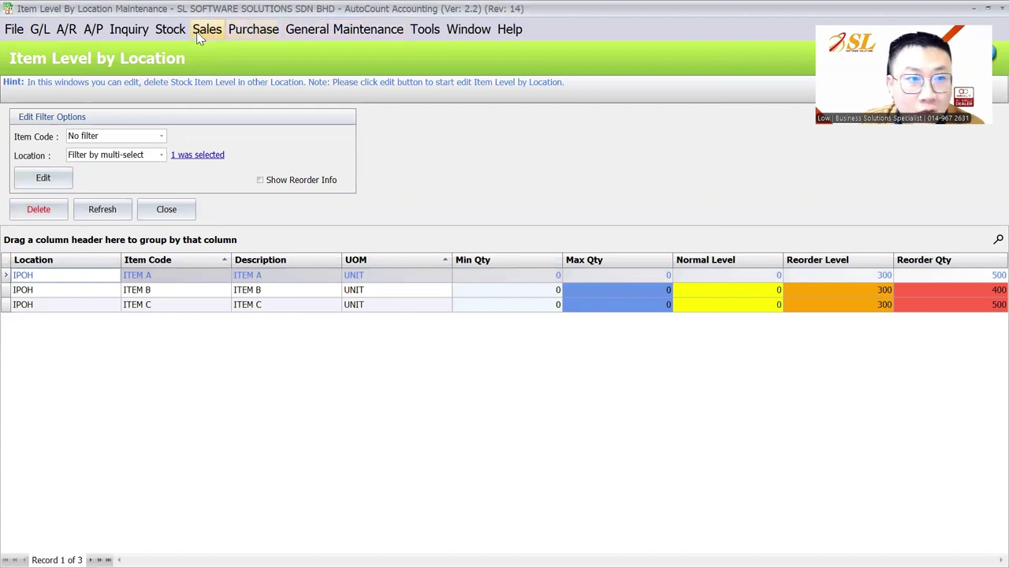
click(170, 31)
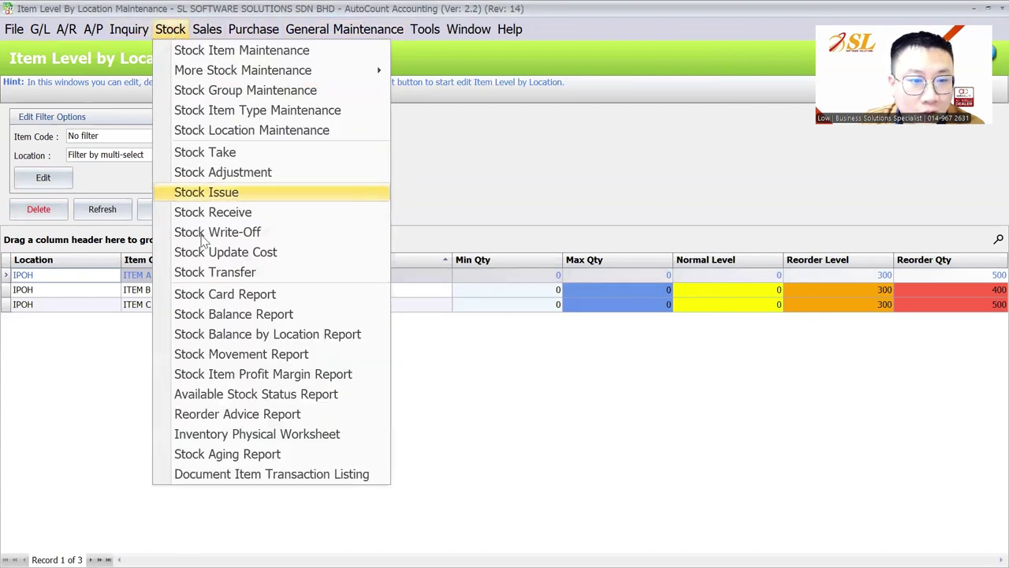
Step: Exit the current account book, confirming Yes
click(241, 415)
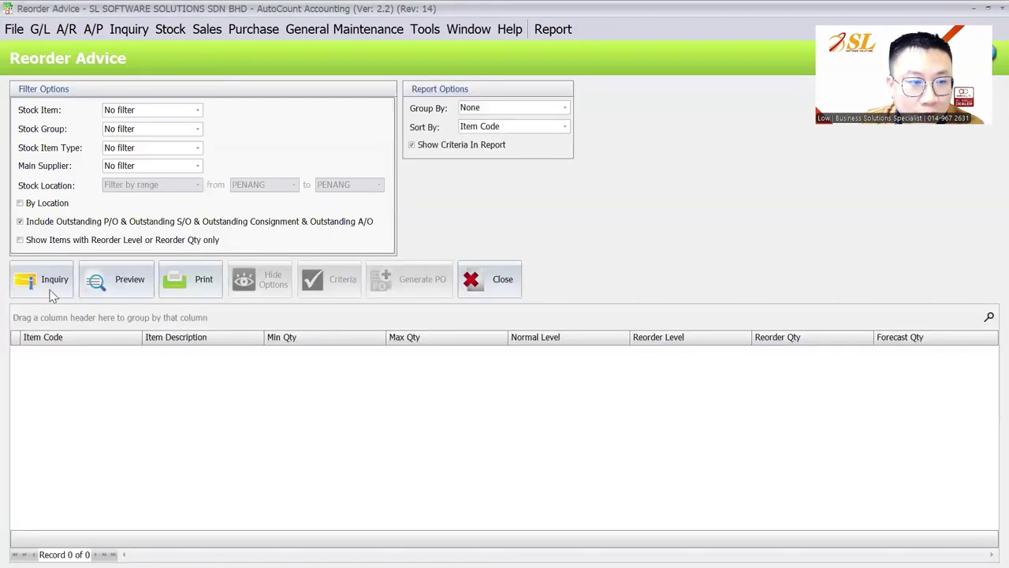
click(14, 30)
key(Escape)
click(461, 312)
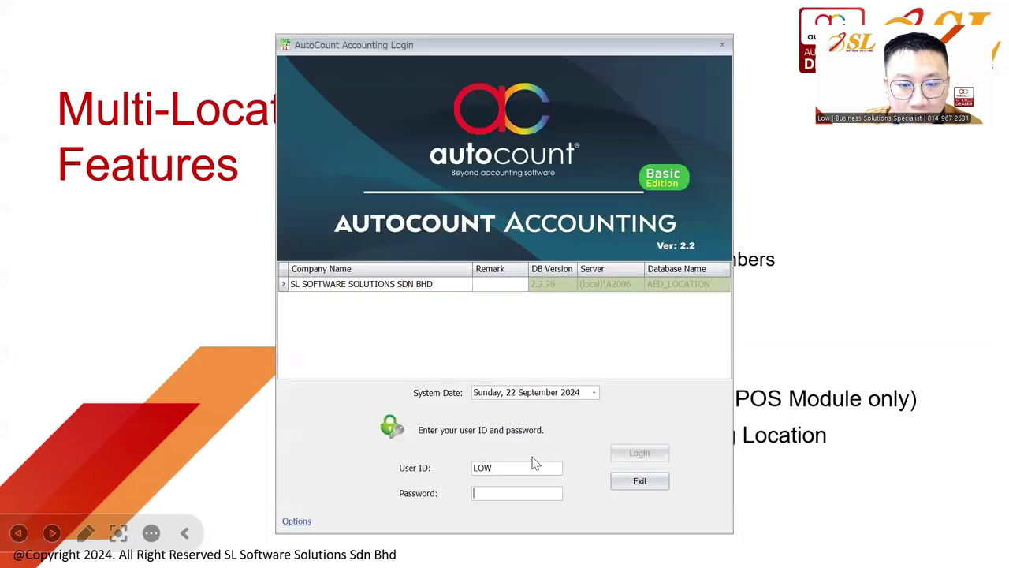
Step: Sign back into the account book with the ADMIN user ID
double_click(515, 467)
text(ADMIN)
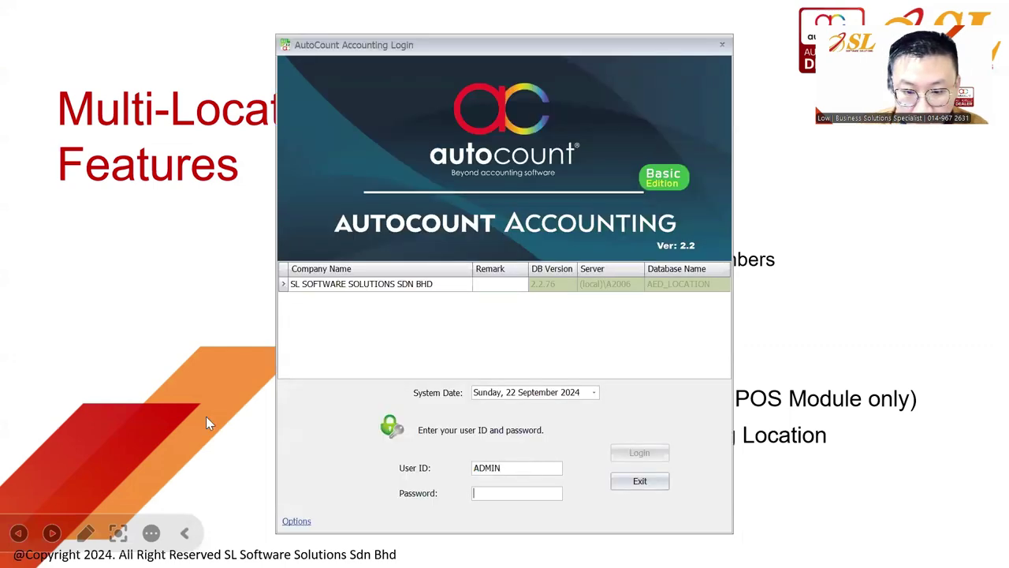
text(ADMIN)
key(Return)
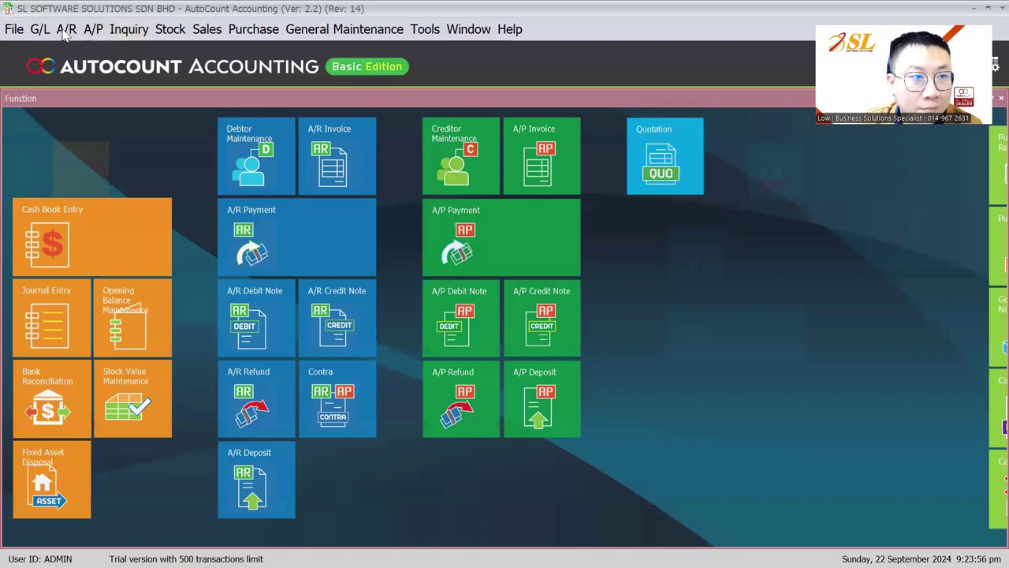
click(65, 32)
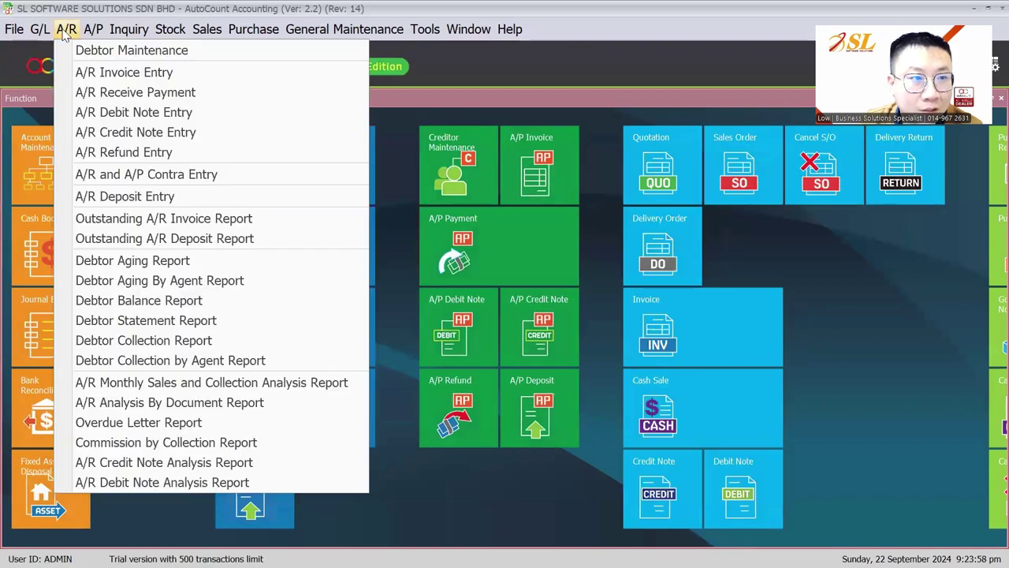
Step: Run Reorder Advice with no stock location filter and By Location ticked
mouse_move(178, 30)
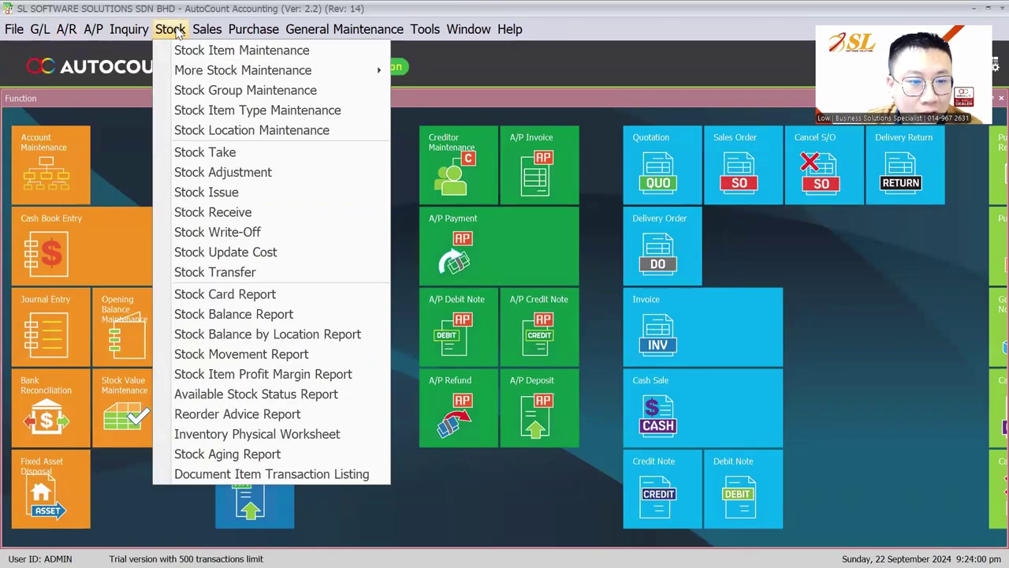
click(236, 415)
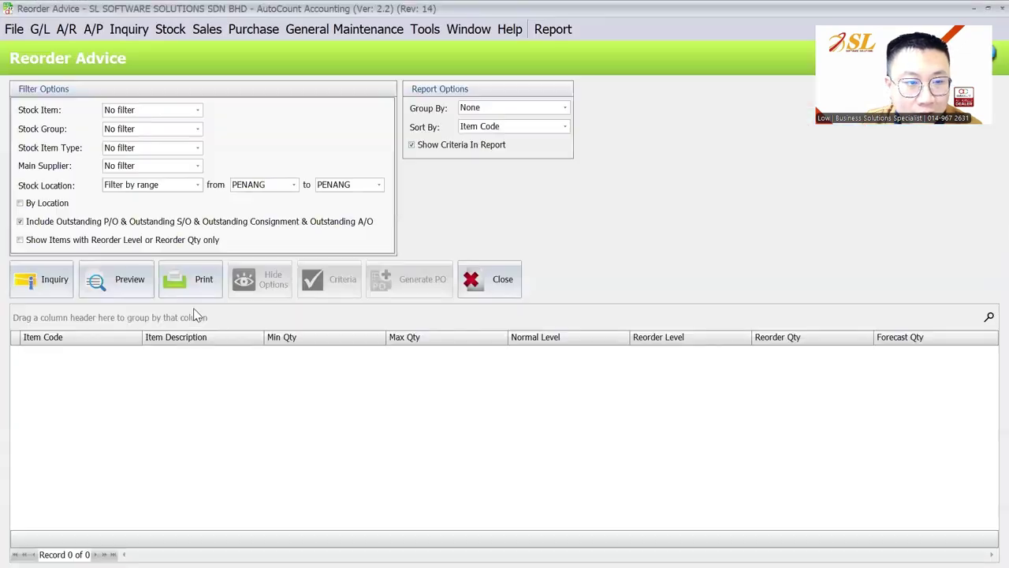
click(130, 186)
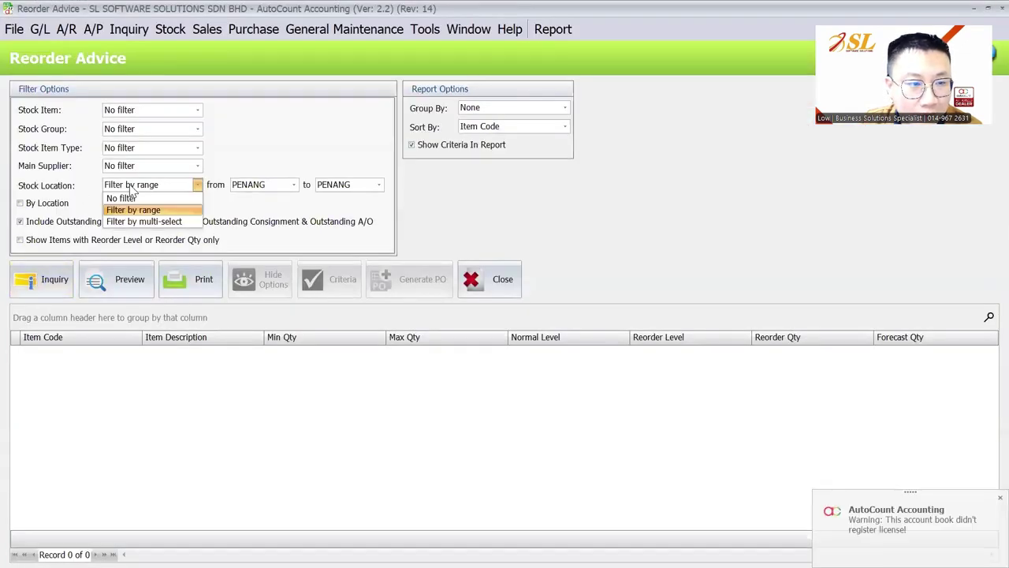
click(127, 198)
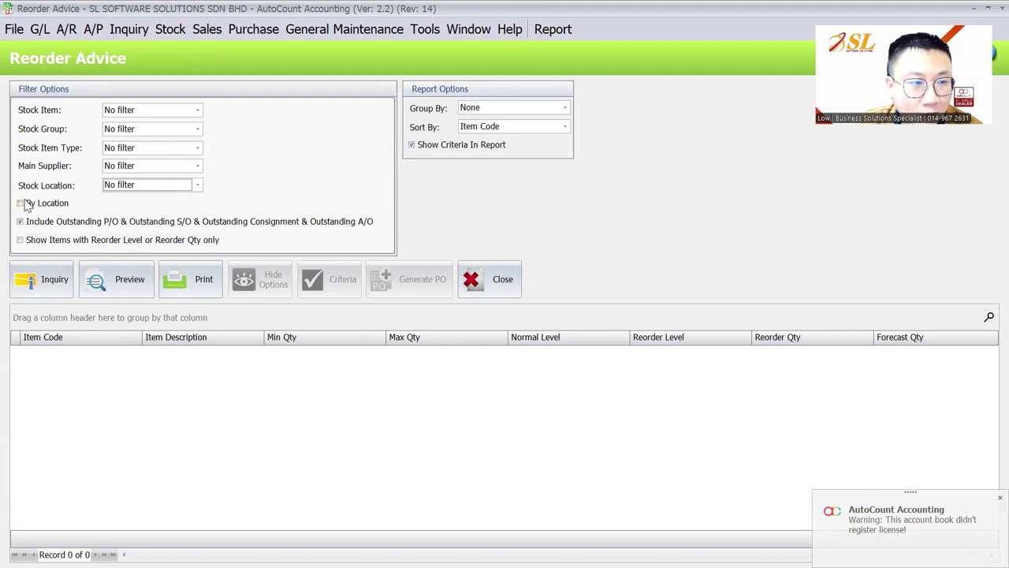
click(53, 204)
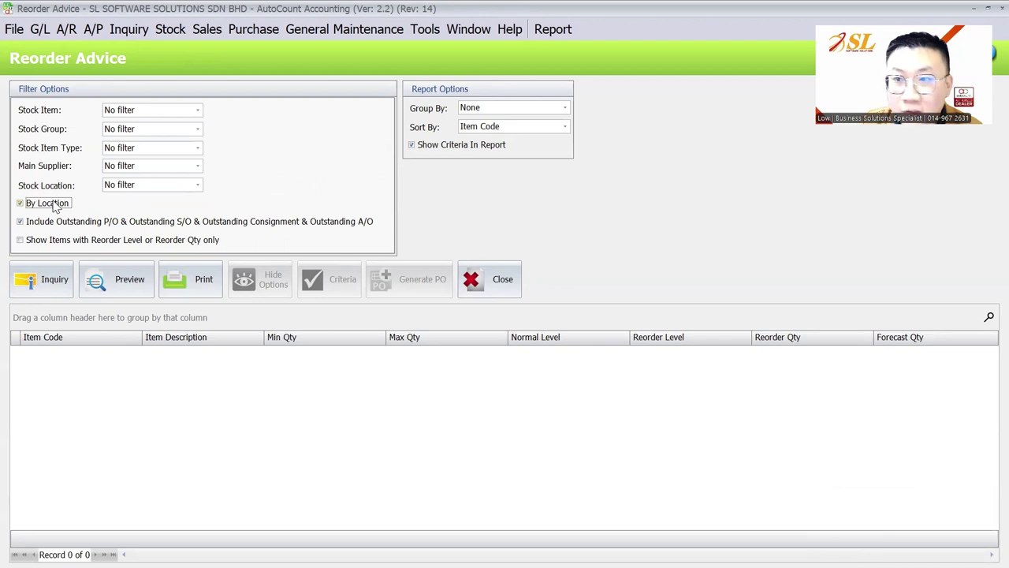
click(41, 283)
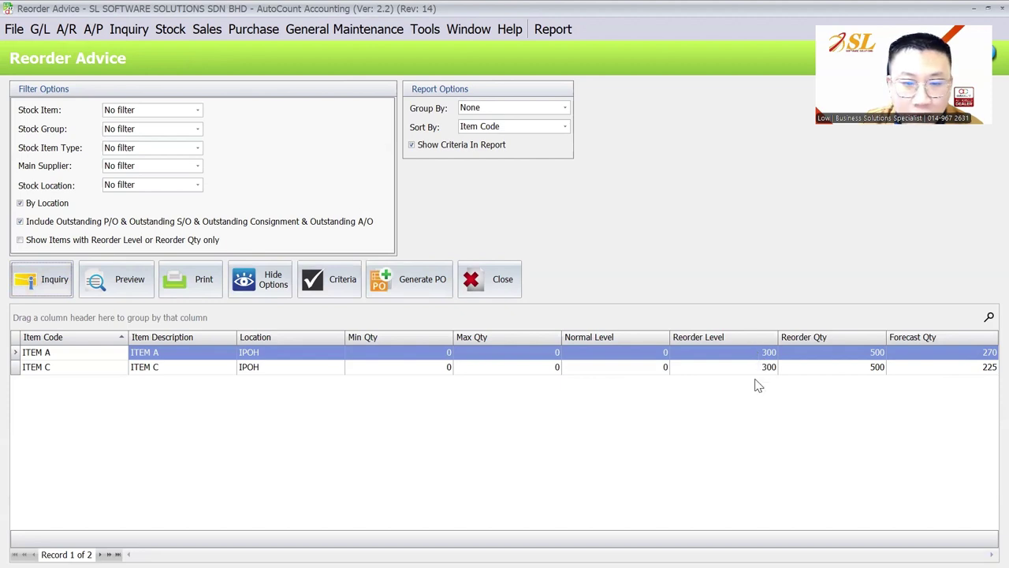
Step: Run Stock Balance for ITEM A only with no location filter, showing each location's quantity
click(172, 29)
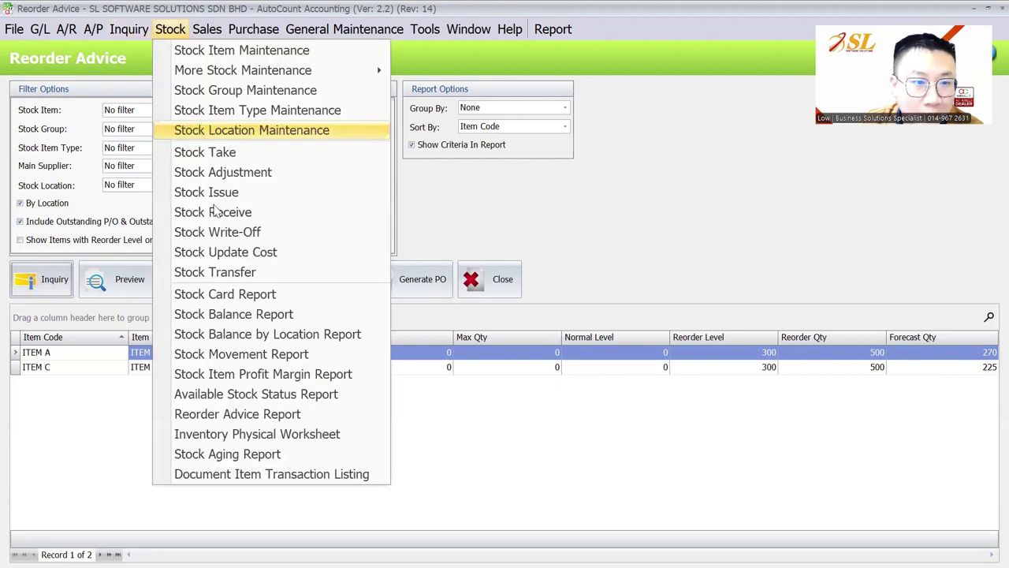
click(226, 313)
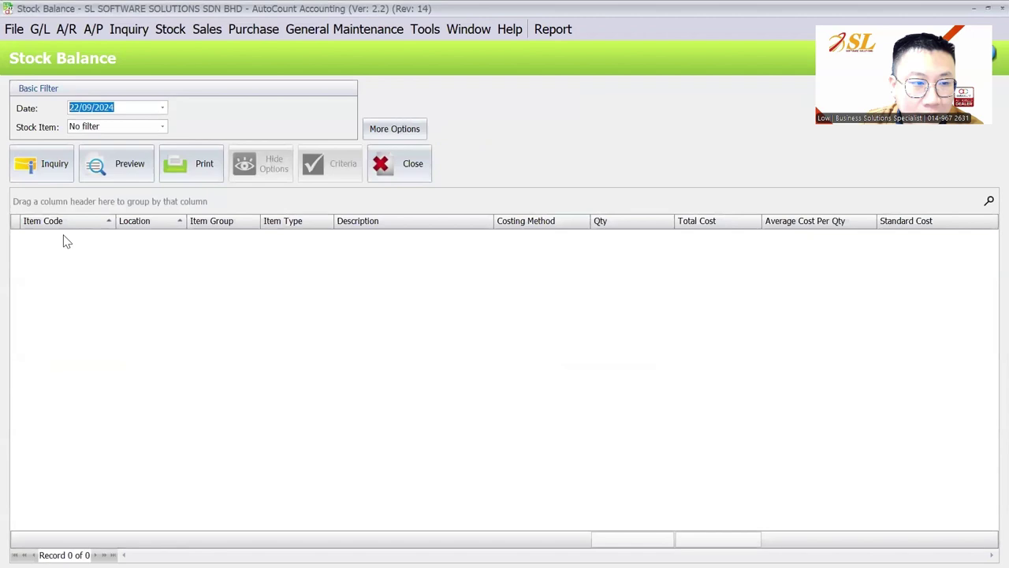
click(391, 128)
click(471, 212)
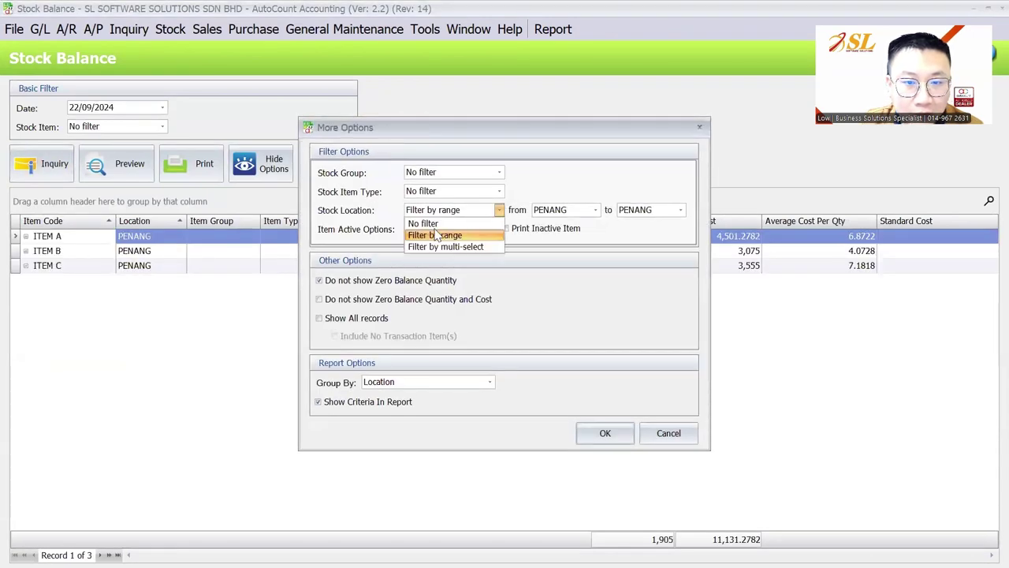
click(439, 221)
click(606, 436)
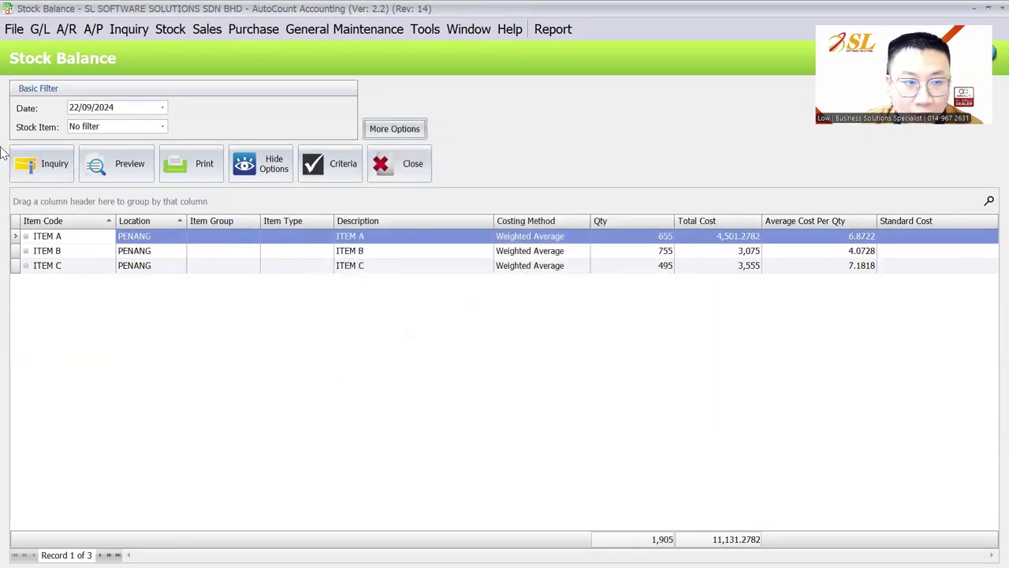
click(126, 126)
click(118, 163)
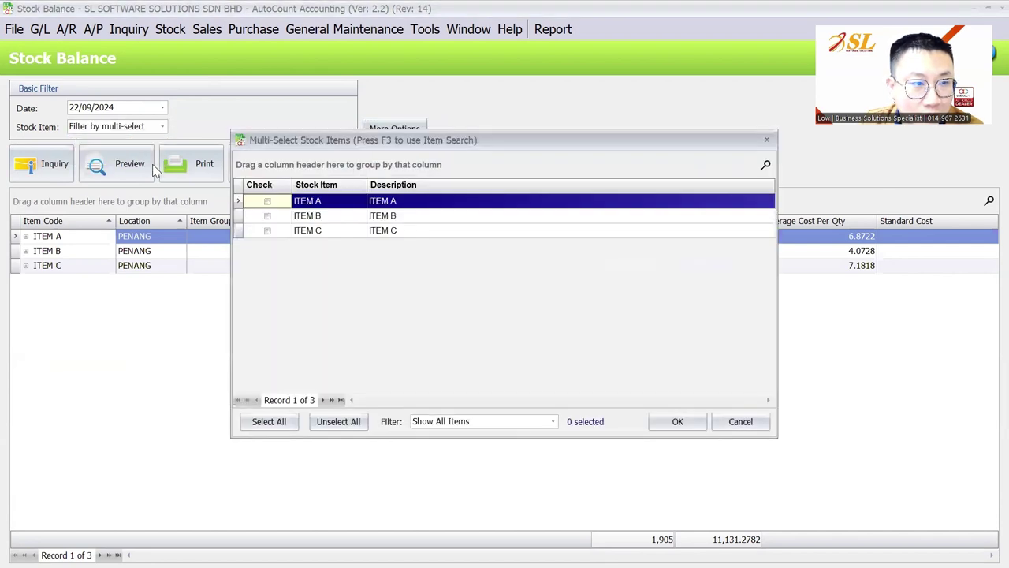
click(267, 202)
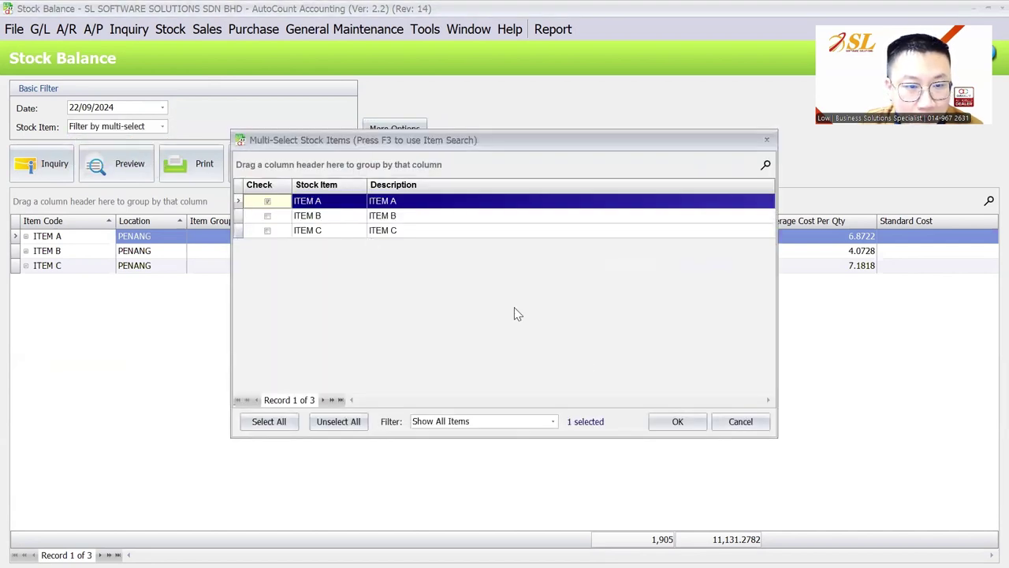
click(679, 426)
key(F5)
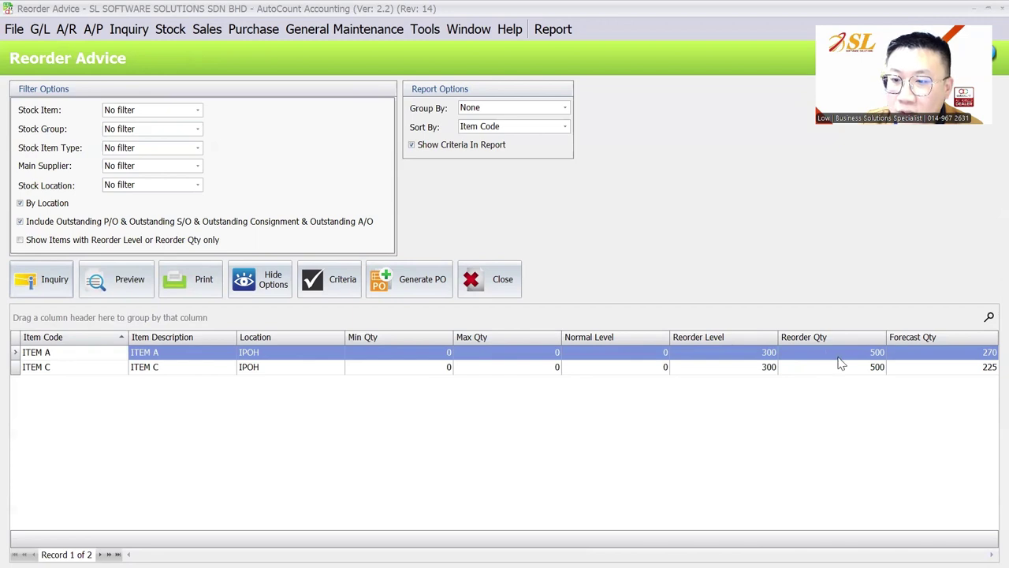
Step: Re-run the by-location reorder advice, then generate and save a PO for ITEM A and ITEM C
click(20, 203)
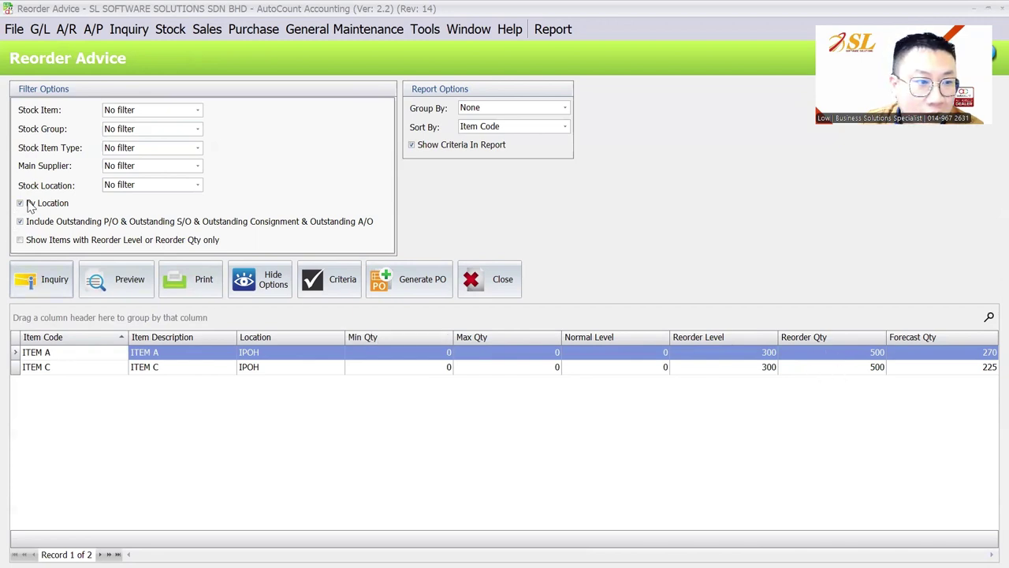
click(36, 276)
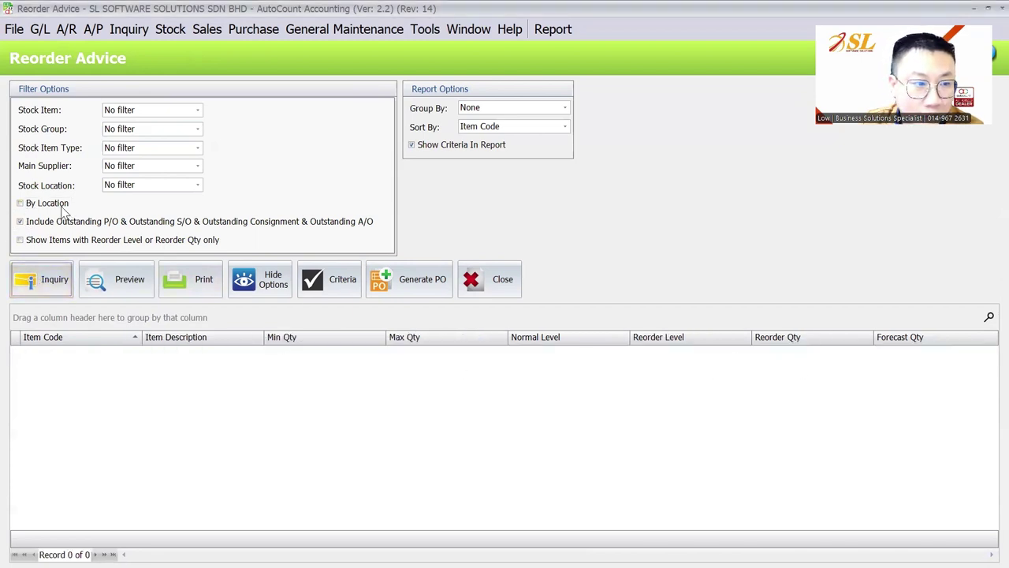
click(62, 206)
click(35, 291)
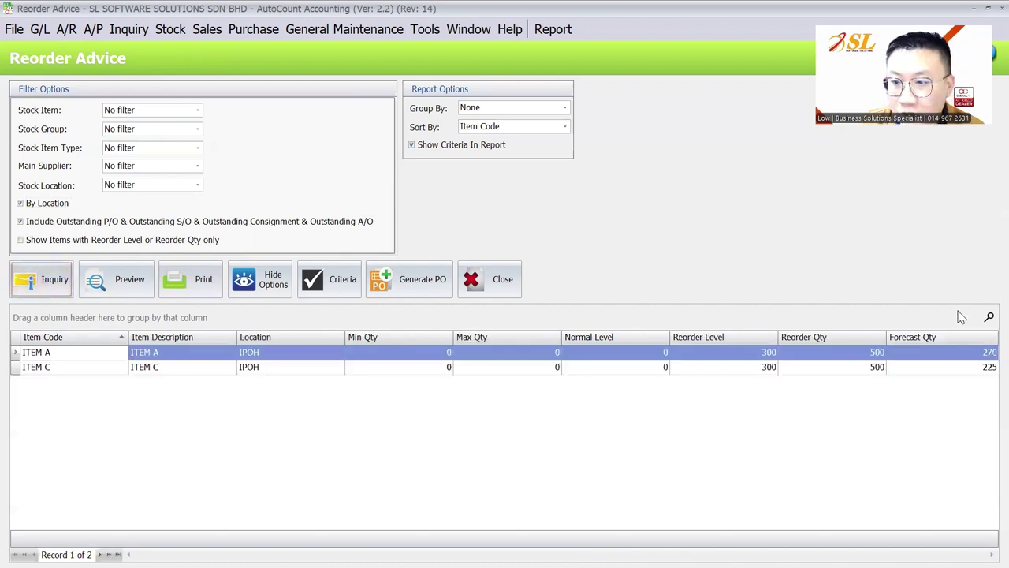
click(407, 285)
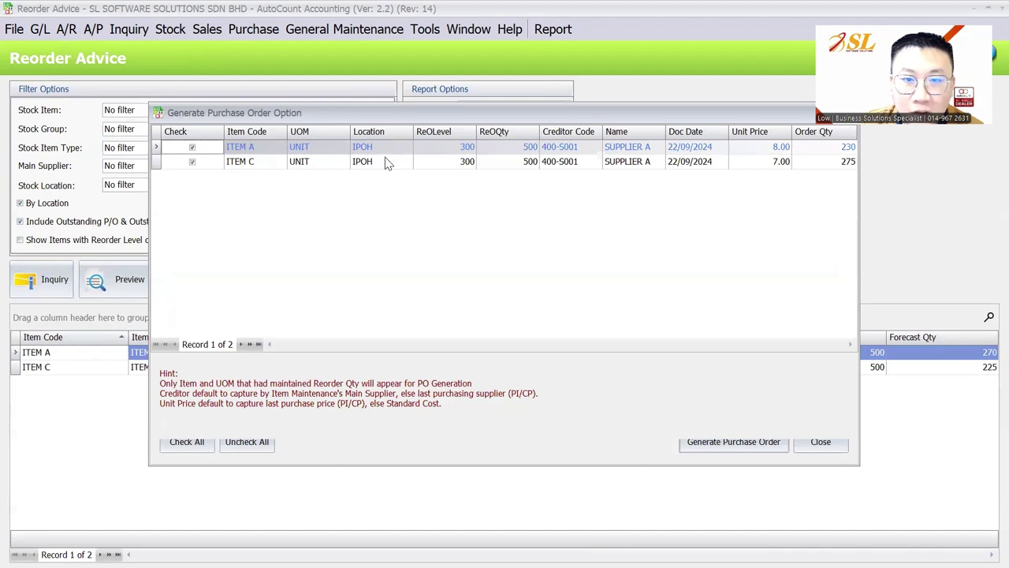
key(Return)
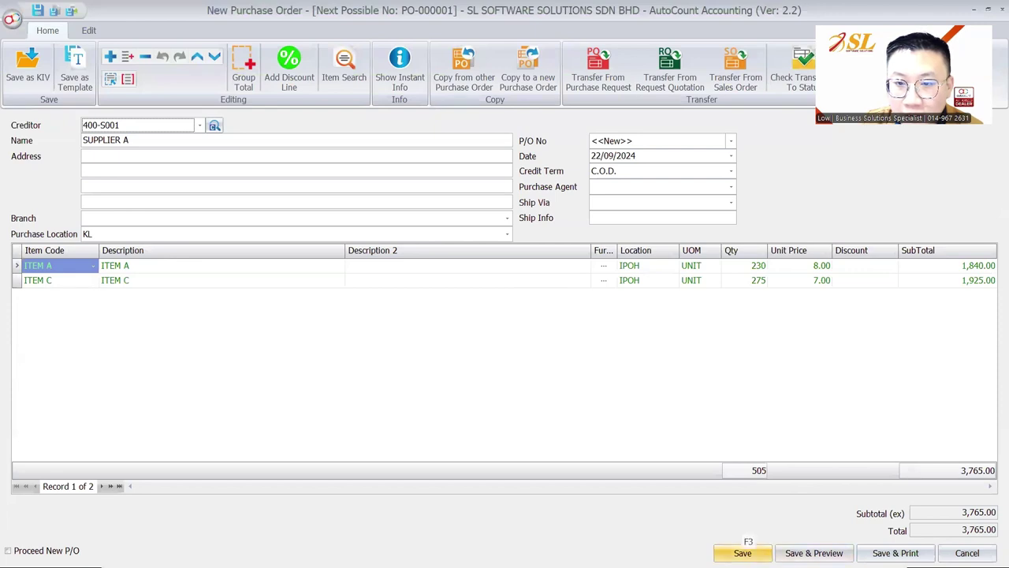
click(742, 553)
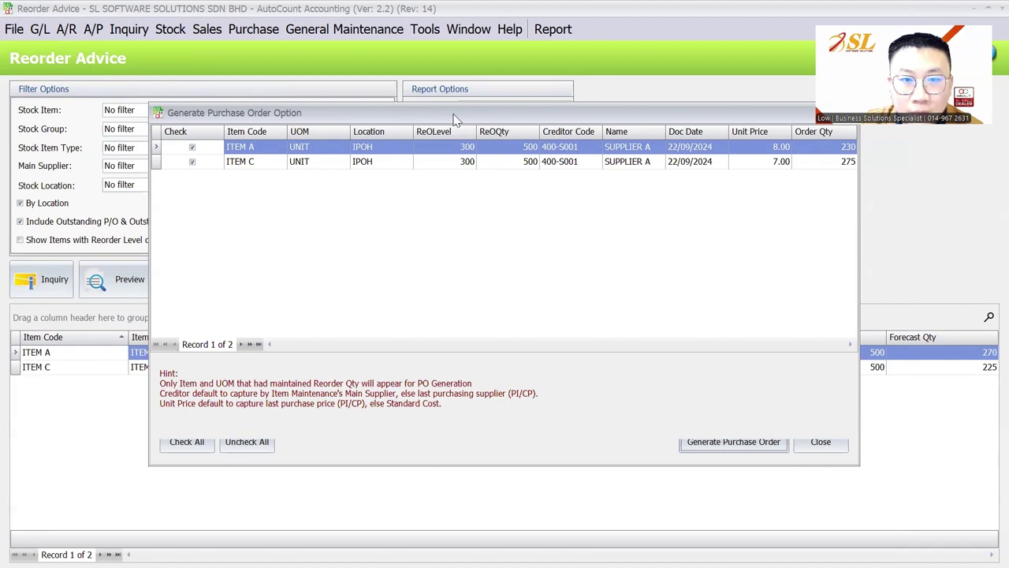
Step: Move the Generate Purchase Order Option dialog aside and log back into the account book as administrator
drag(454, 112, 441, 211)
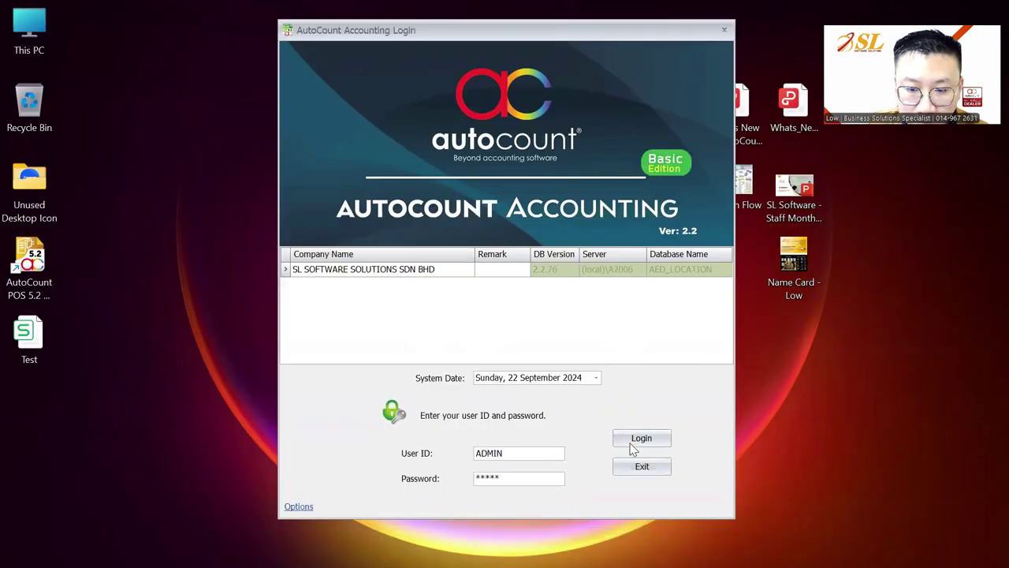
click(631, 448)
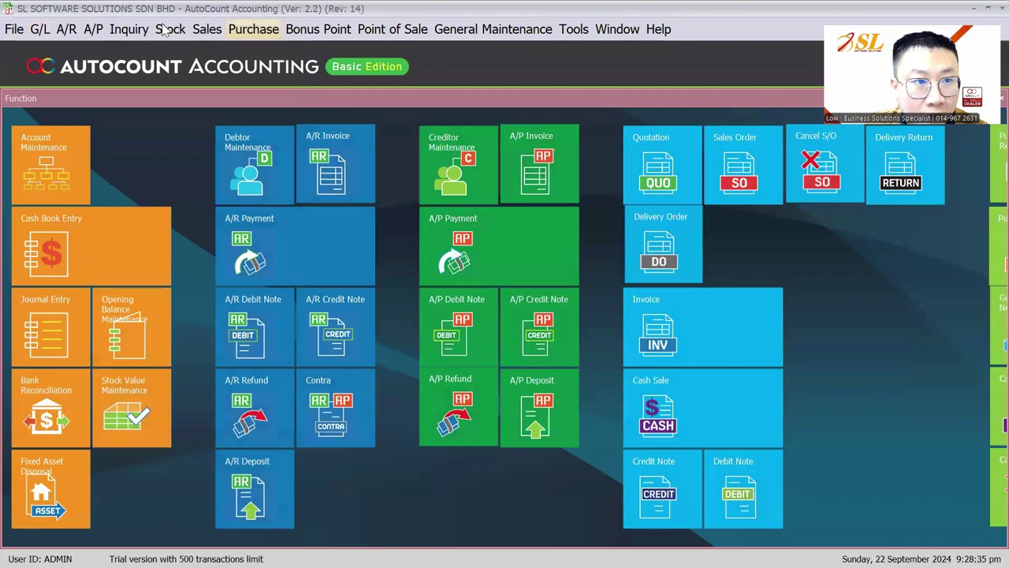
Step: Confirm POS is still enabled in Module Setting, then go back to the Stock menu
click(164, 29)
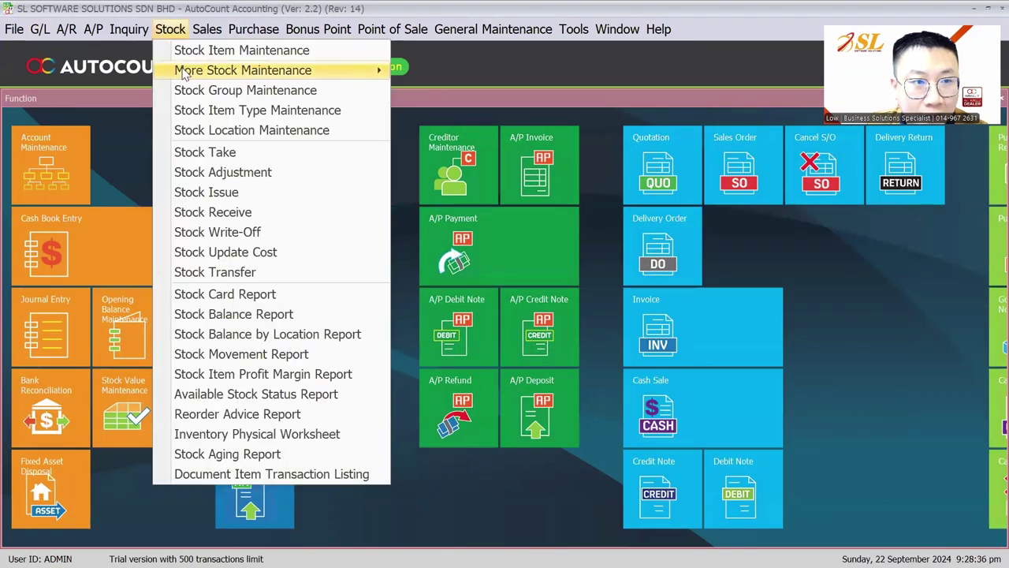
mouse_move(183, 71)
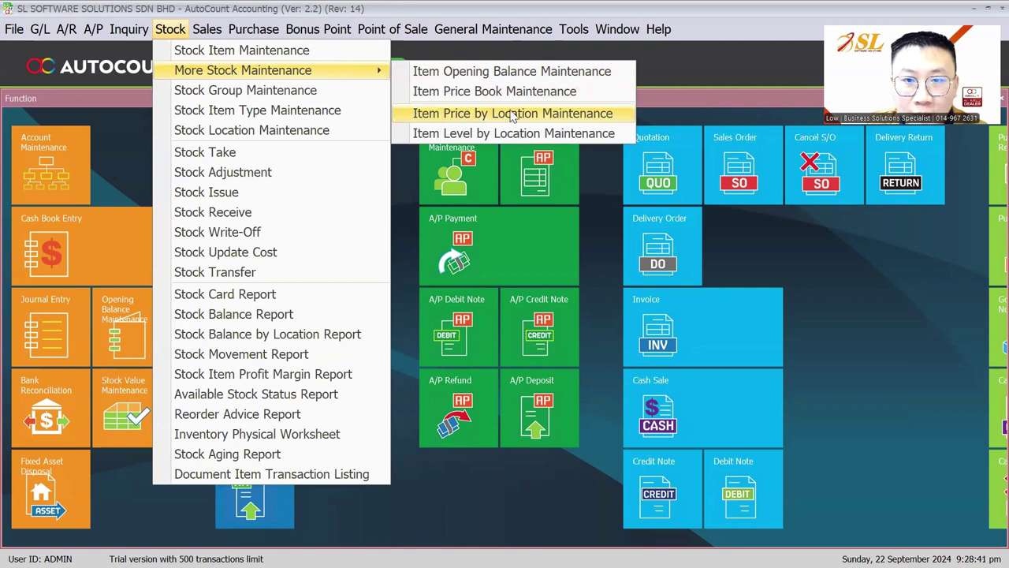
mouse_move(581, 31)
mouse_move(678, 404)
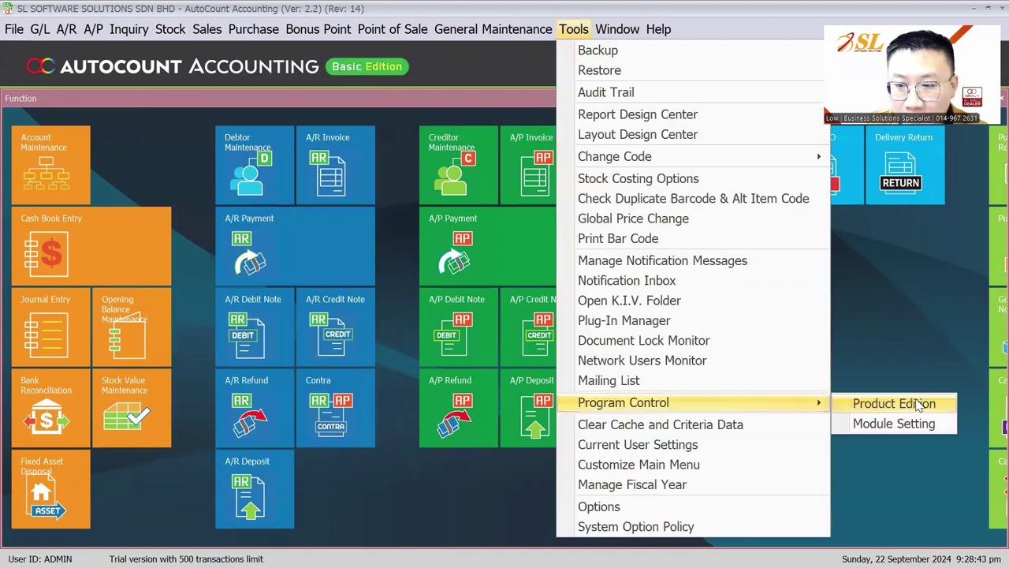
click(896, 421)
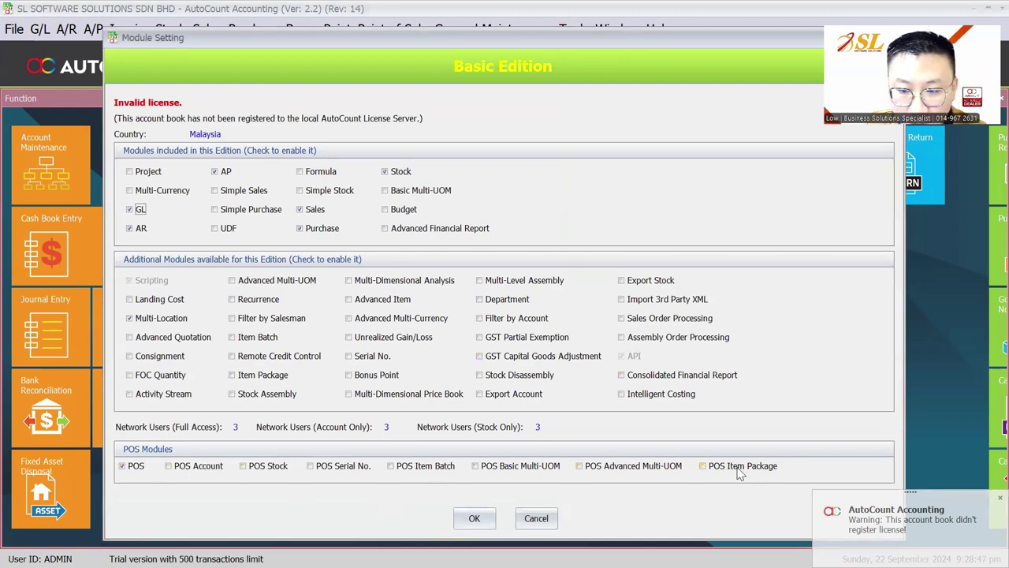
click(474, 518)
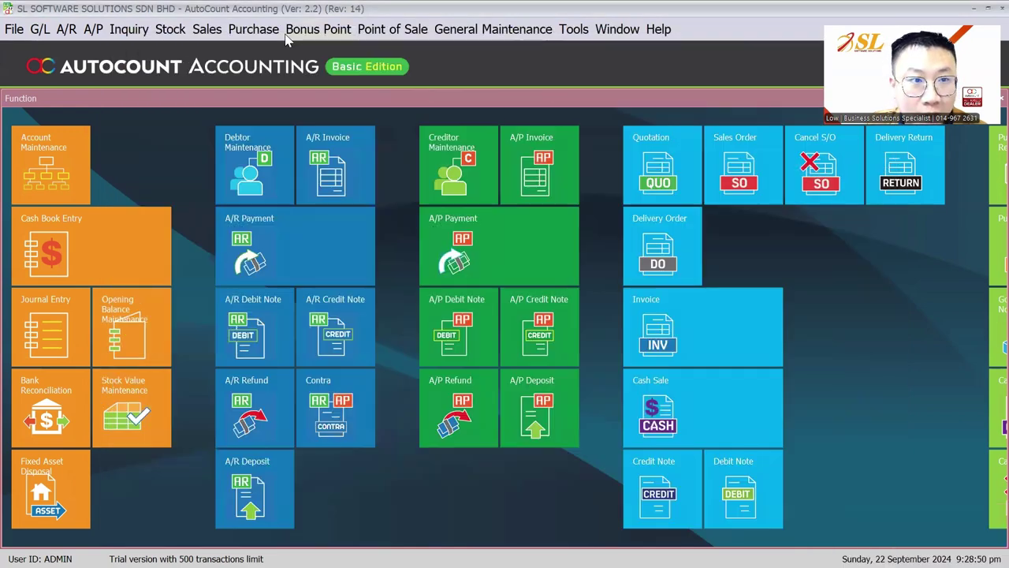
click(165, 29)
mouse_move(355, 71)
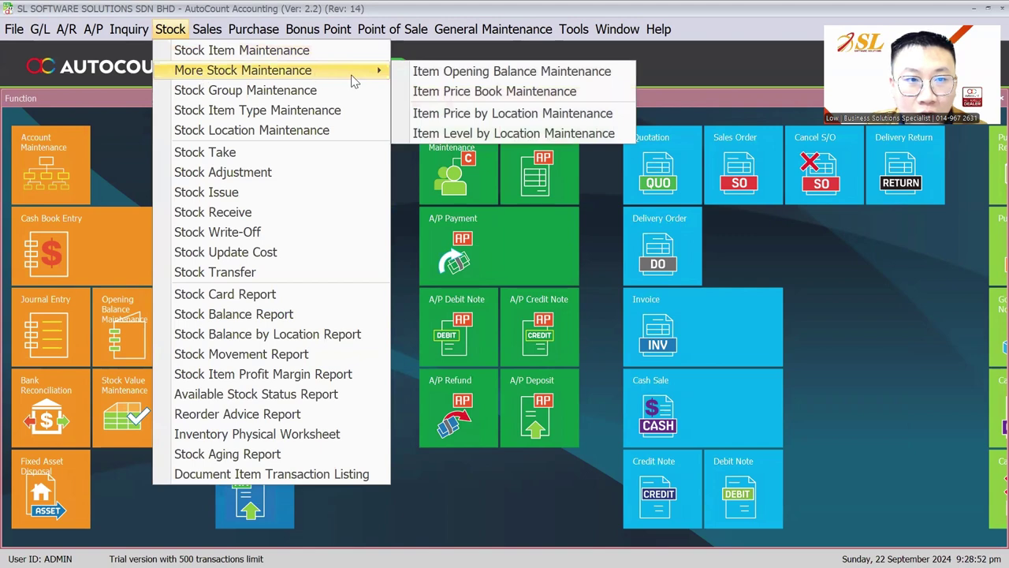
click(477, 115)
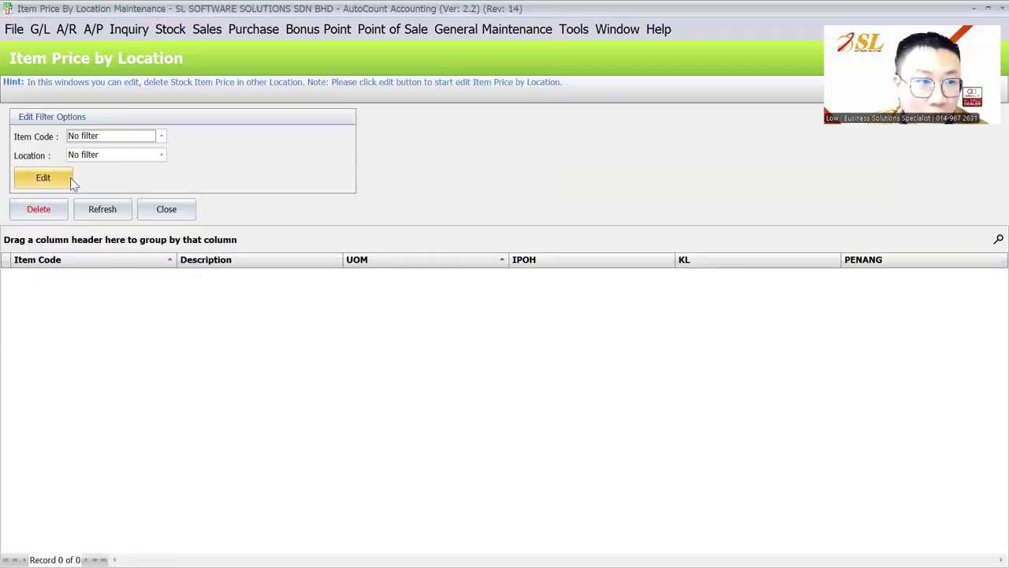
click(62, 178)
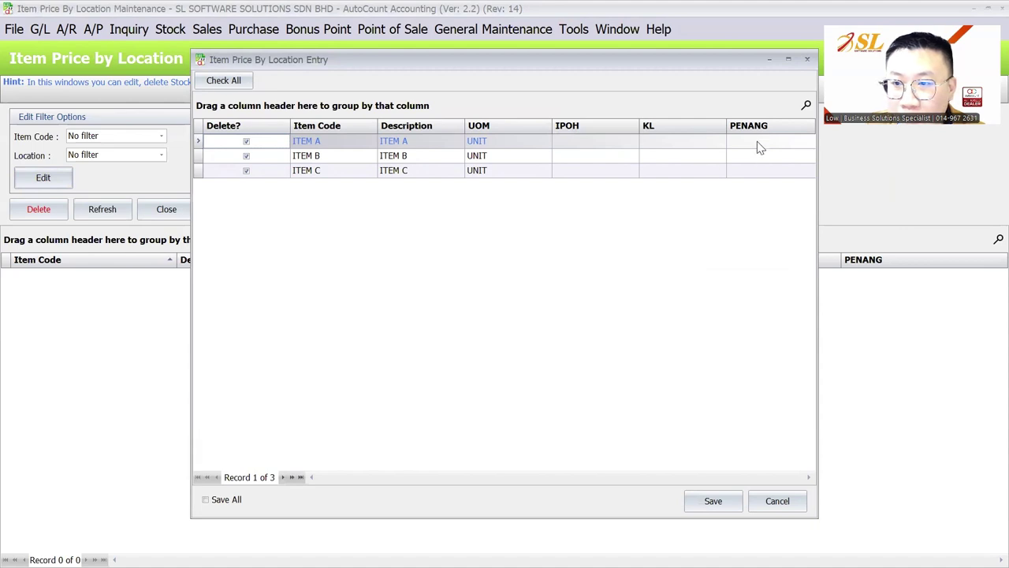
click(606, 128)
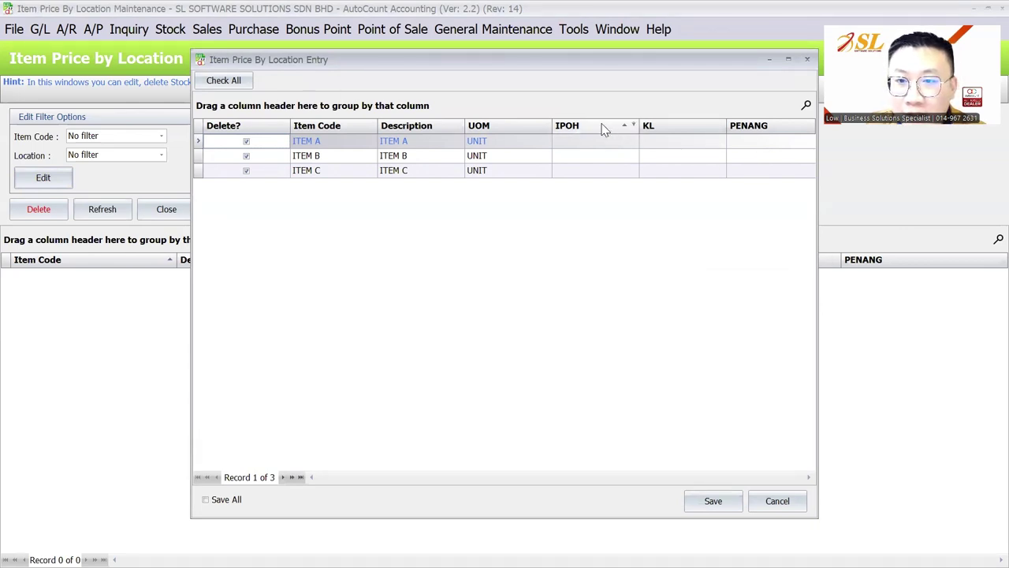
click(679, 128)
click(773, 127)
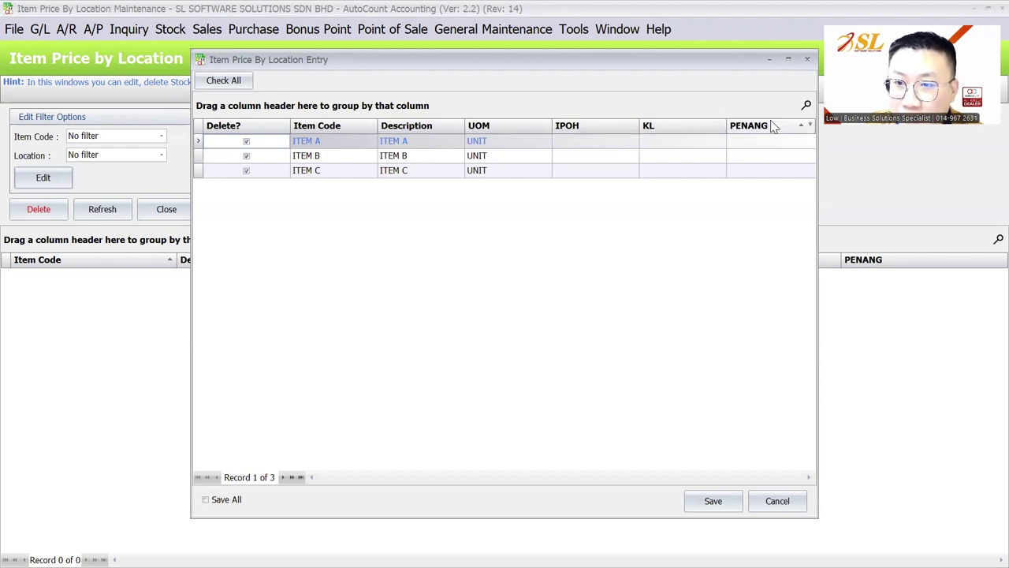
key(Escape)
key(Escape)
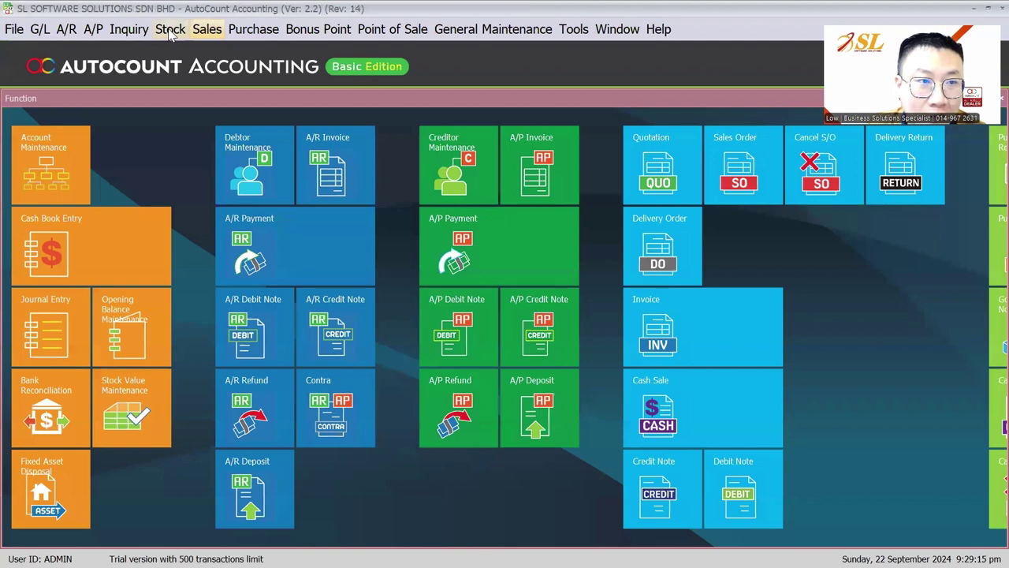
click(170, 29)
click(180, 56)
click(130, 137)
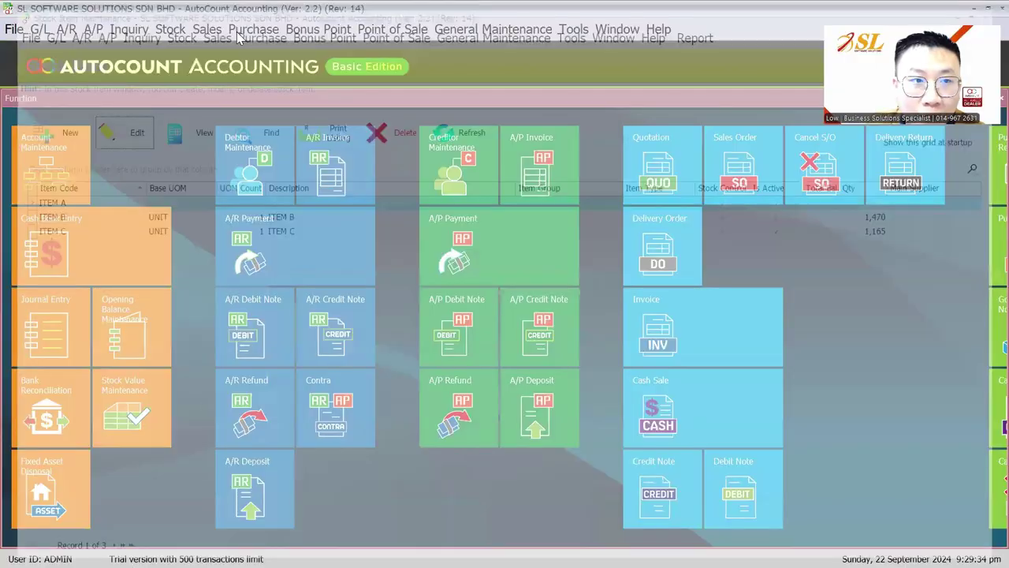
click(254, 29)
Step: Open Item Price by Location Maintenance from More Stock Maintenance and start editing
mouse_move(171, 29)
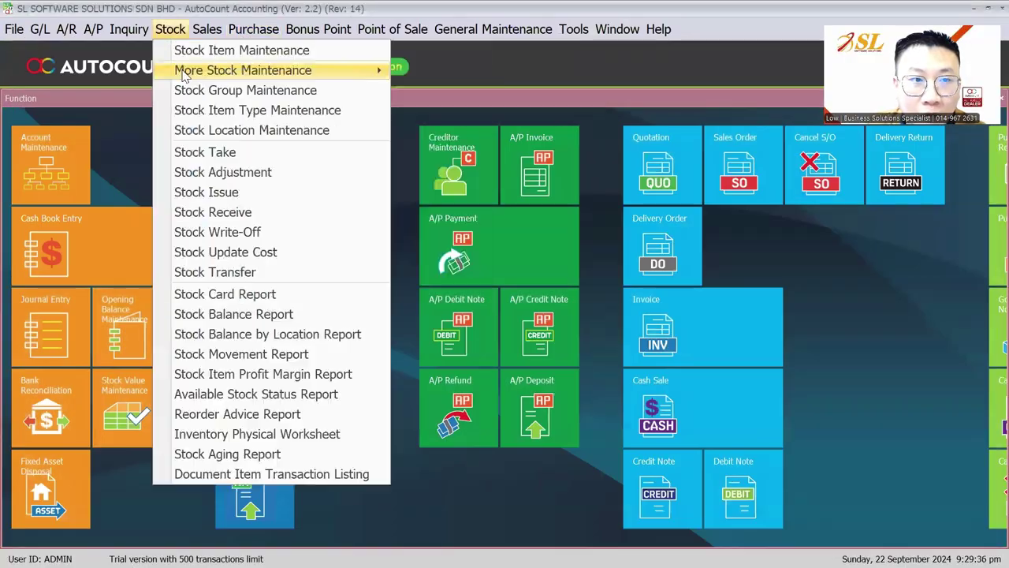
click(229, 71)
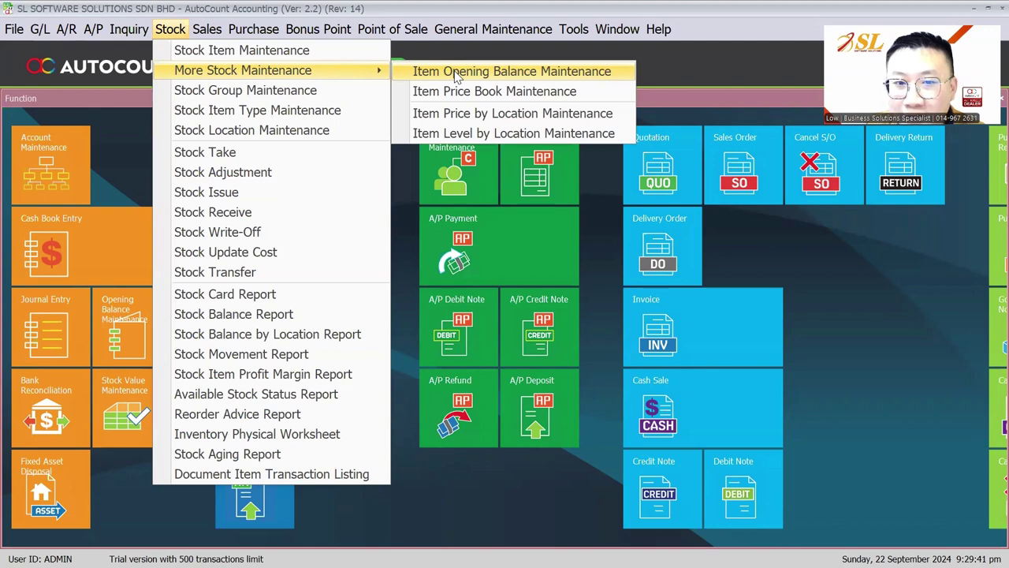
click(457, 115)
click(43, 179)
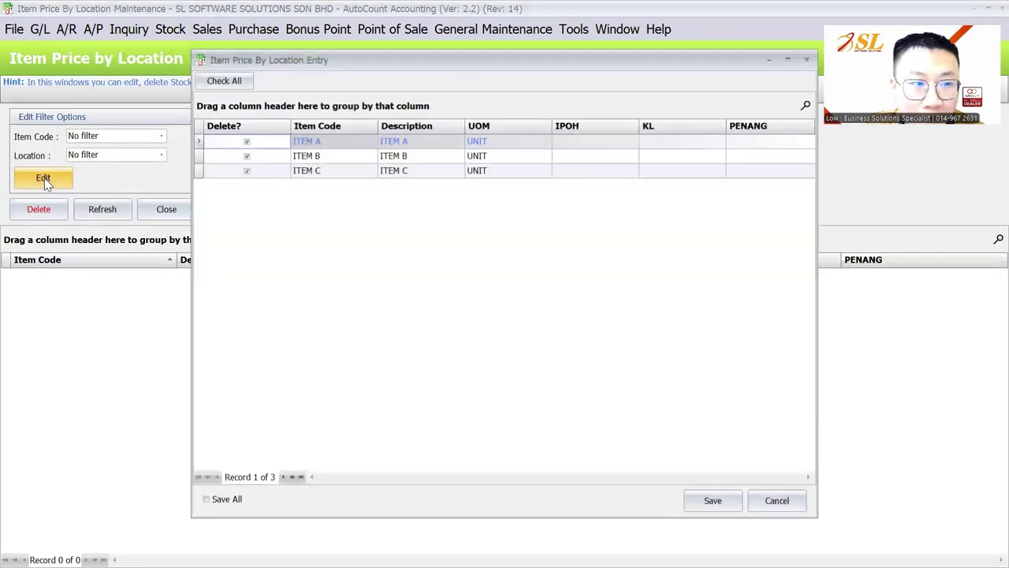
Step: Open ITEM A's IPOH, KL and PENANG price cells, close unchanged, and return to the slides
click(606, 142)
click(676, 142)
click(748, 139)
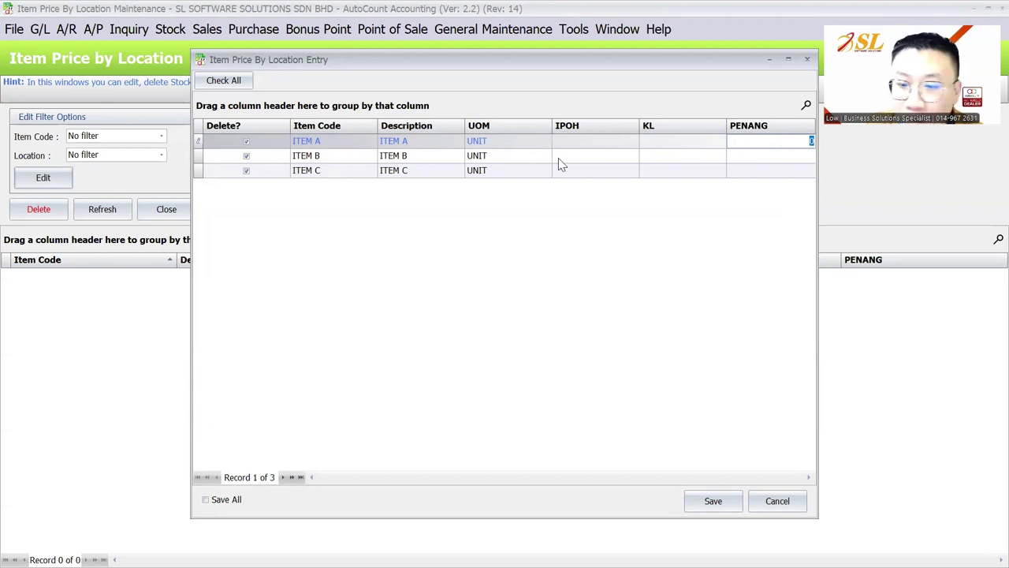
click(721, 487)
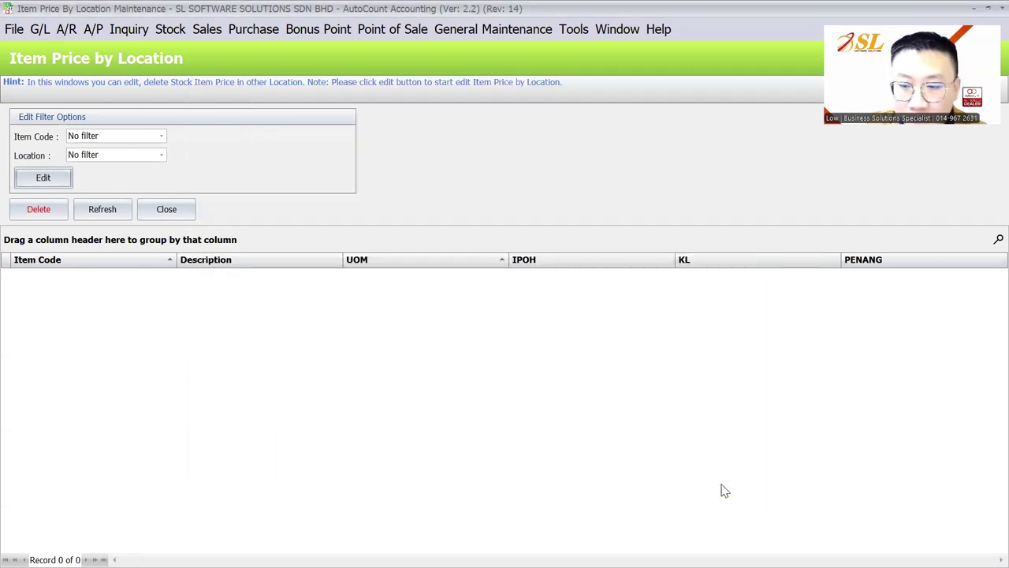
key(alt+Tab)
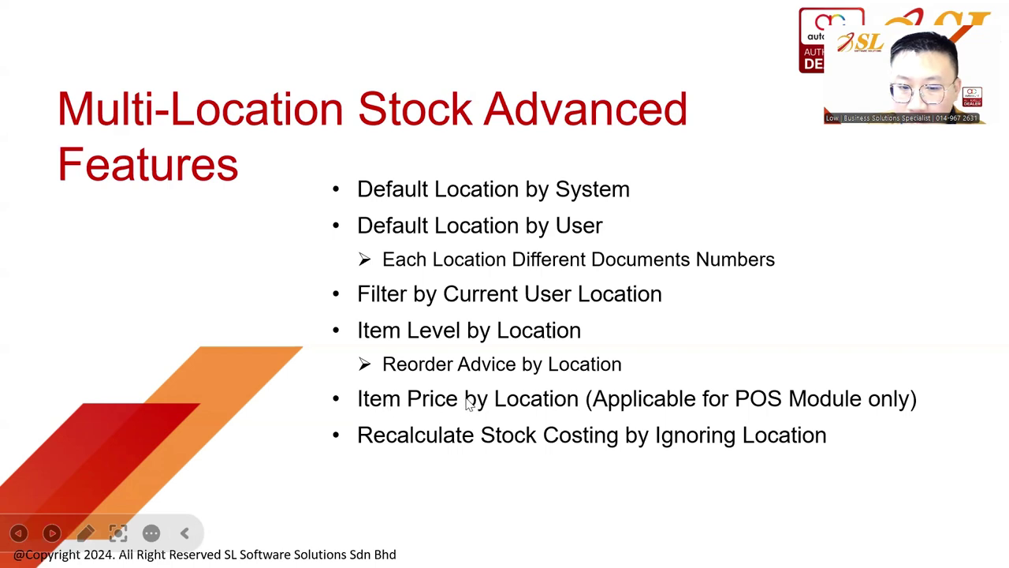